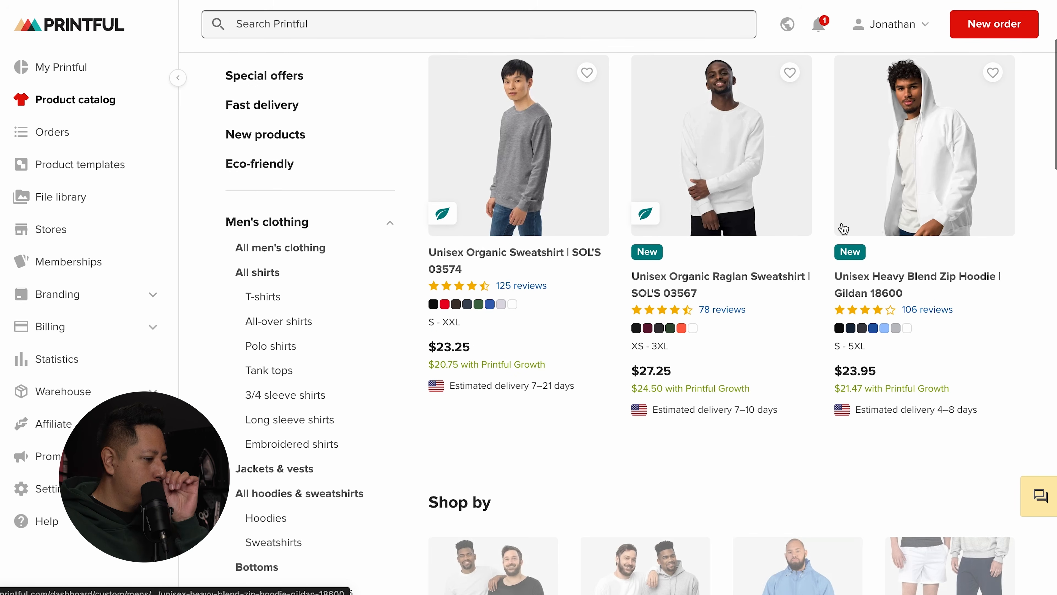
Step: Scroll through the black Bella + Canvas 3001 tee page to review its sizes and $11.50 price
scroll(834, 296, down, 8)
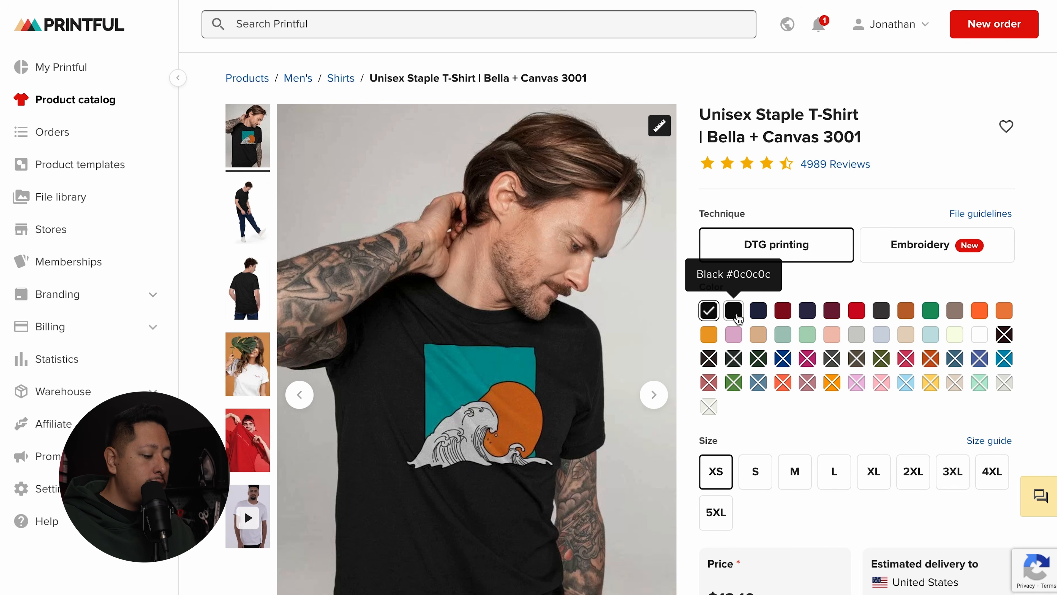
scroll(728, 316, down, 3)
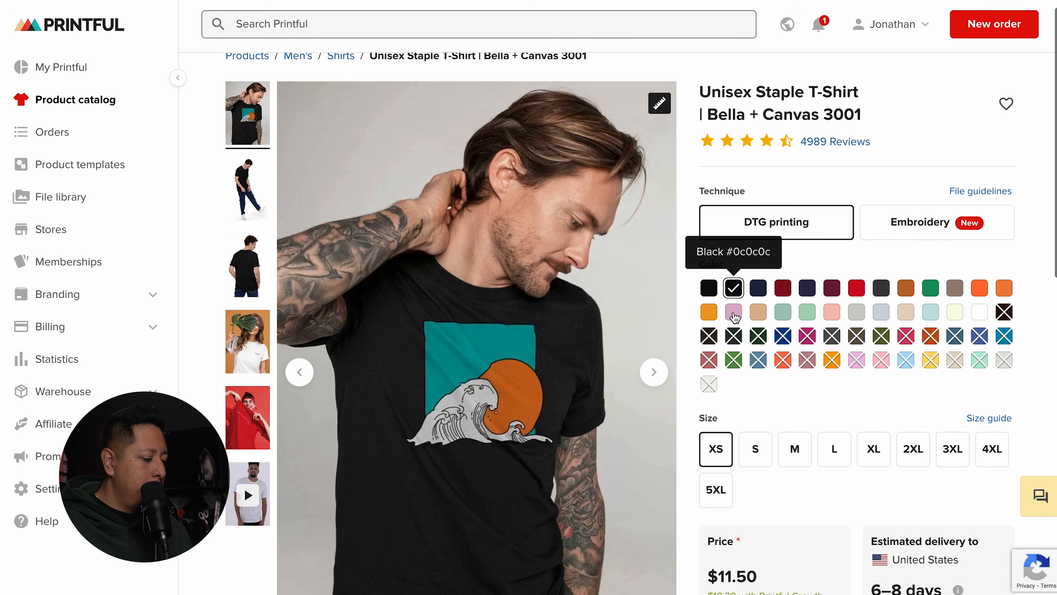
scroll(730, 317, down, 5)
scroll(799, 395, up, 8)
scroll(578, 236, down, 17)
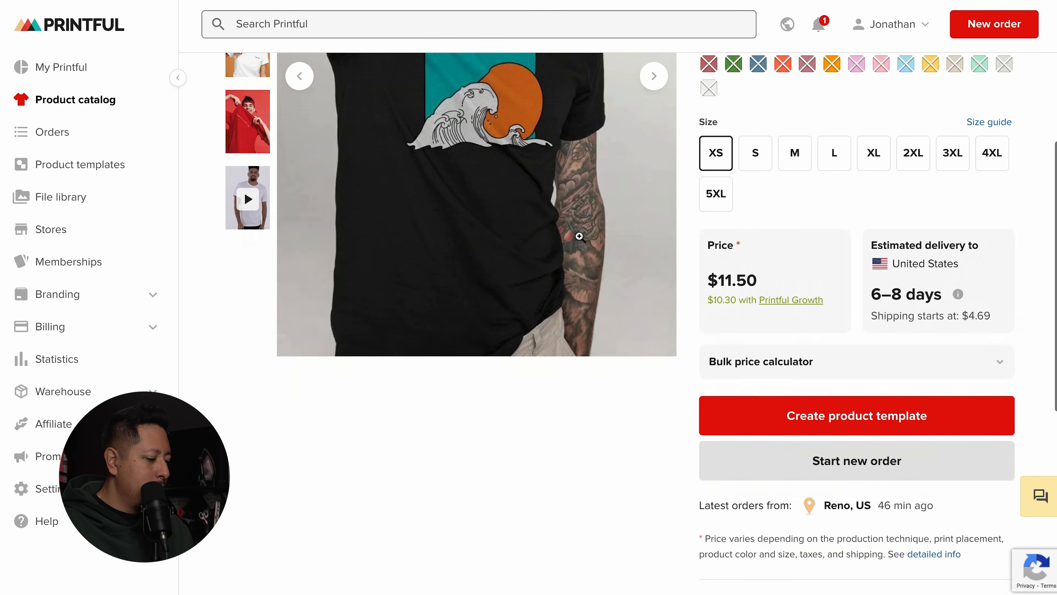
scroll(578, 236, up, 8)
scroll(675, 301, up, 8)
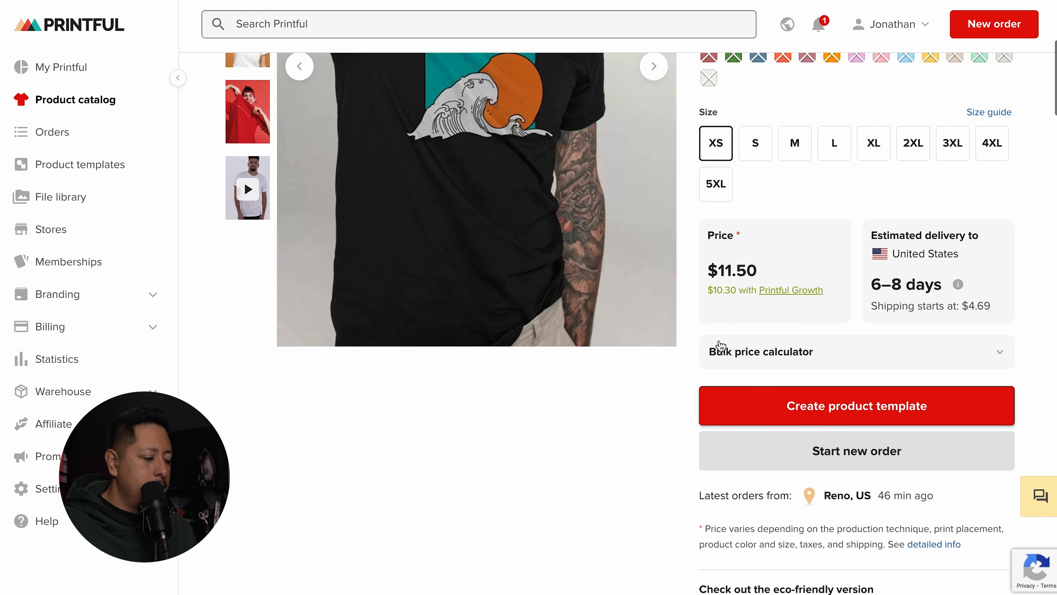
scroll(786, 360, down, 5)
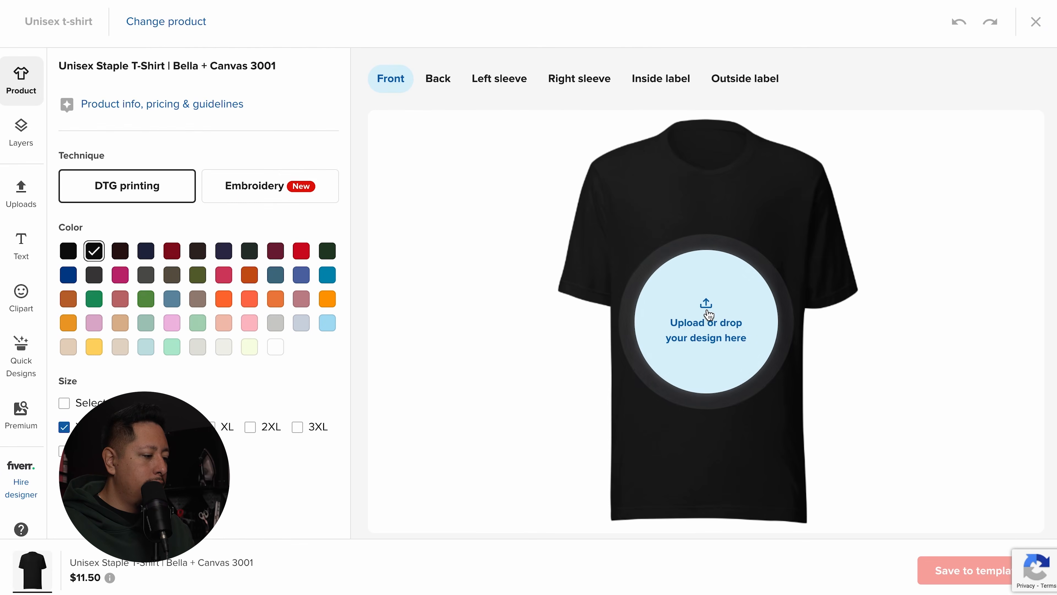
Step: Upload StreetCrafter Garage.png, apply it to the tee front, resize it, and dismiss the print-area warning
click(710, 307)
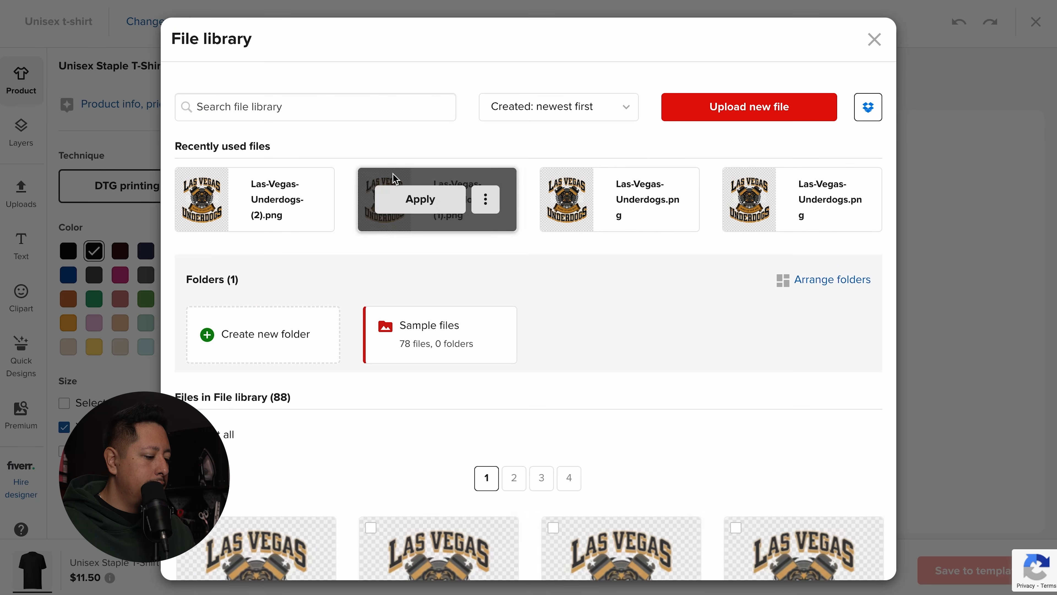
click(737, 107)
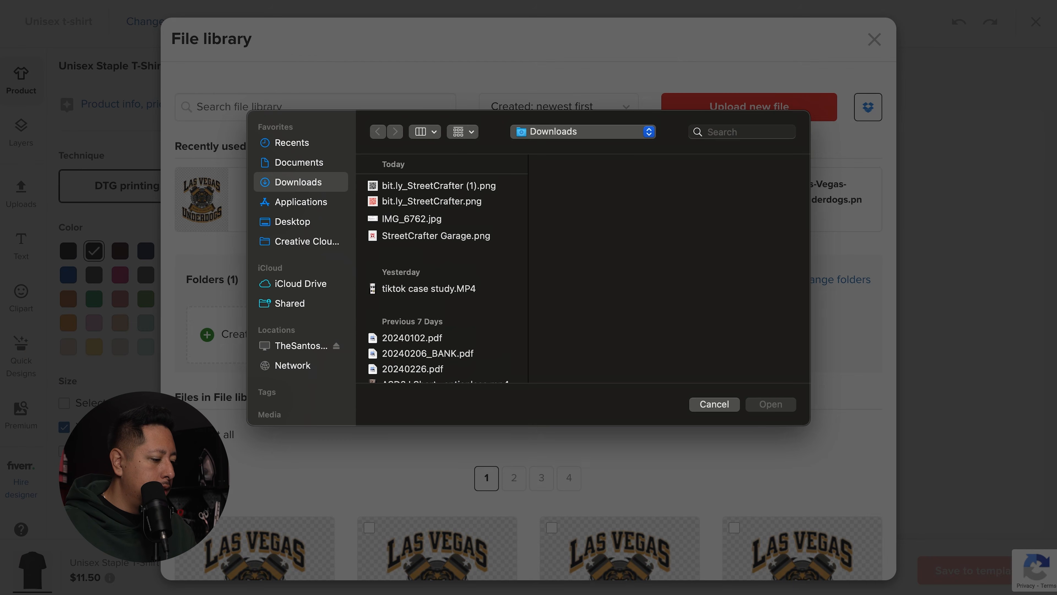
click(417, 236)
click(771, 404)
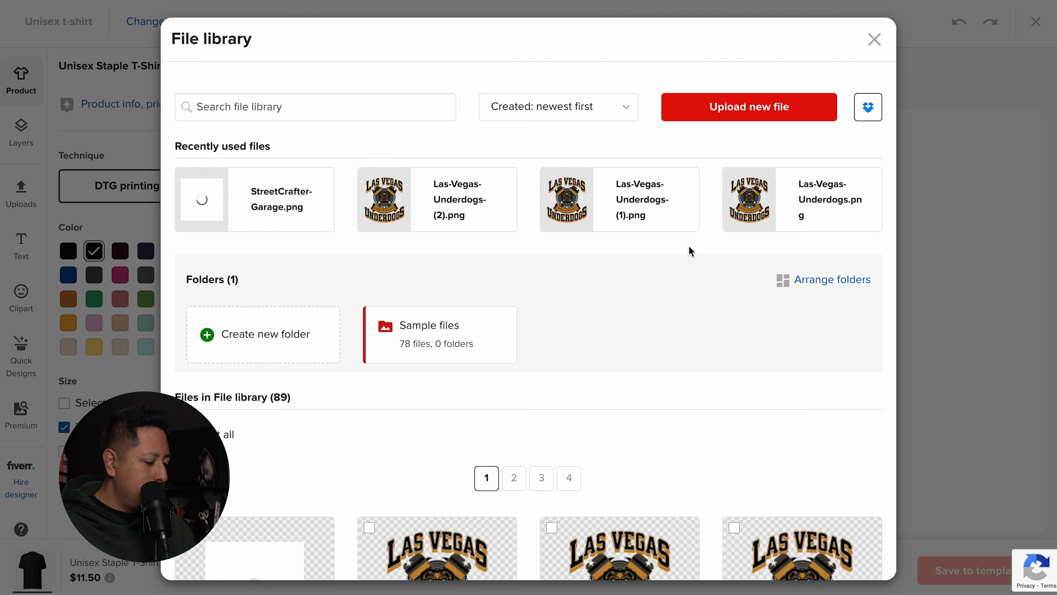
mouse_move(258, 222)
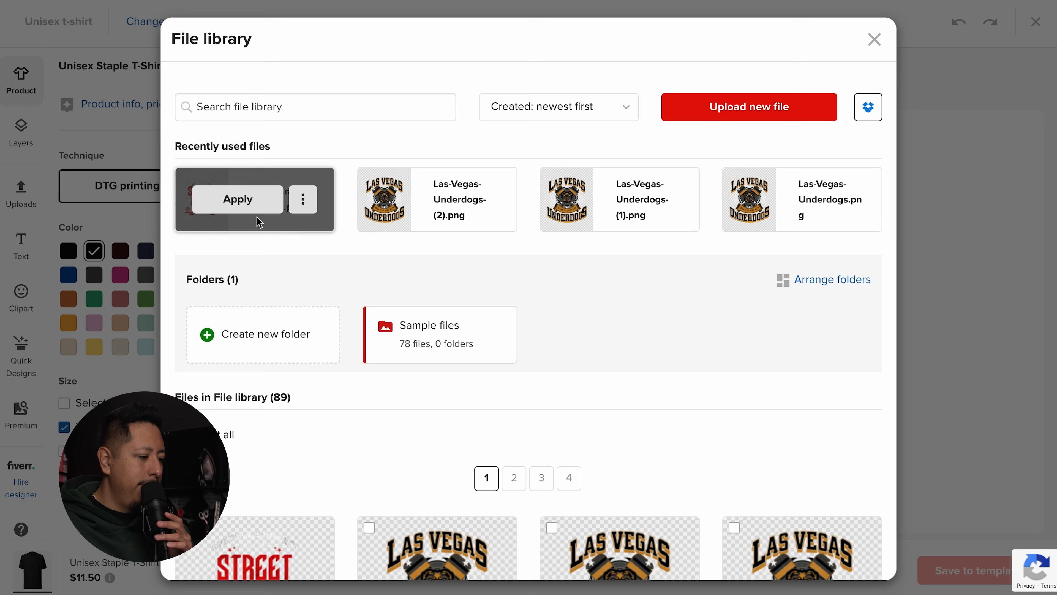
click(223, 202)
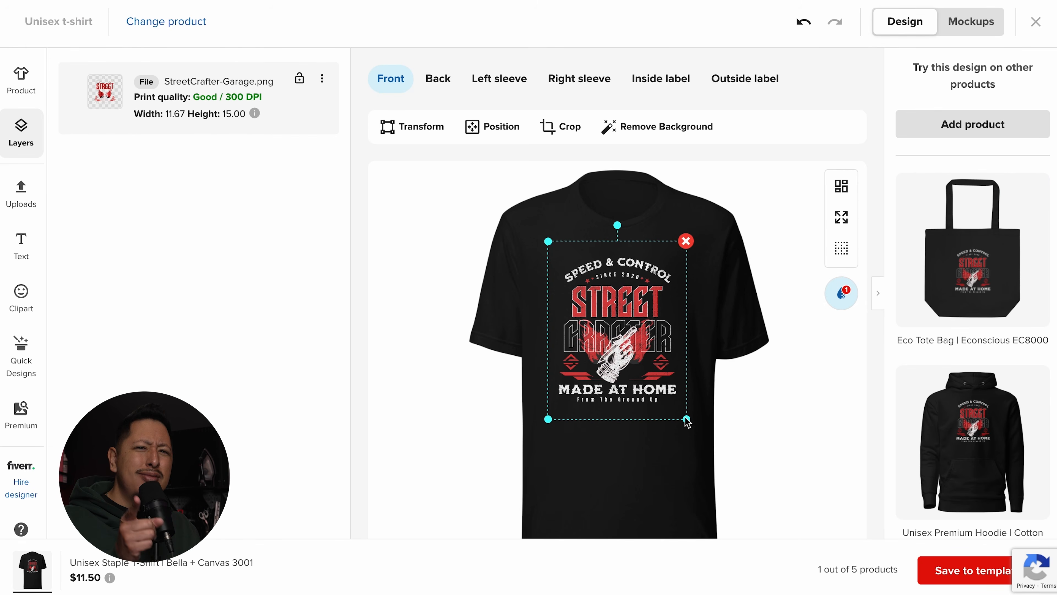
mouse_move(686, 419)
mouse_down()
mouse_move(670, 399)
mouse_move(692, 422)
mouse_up()
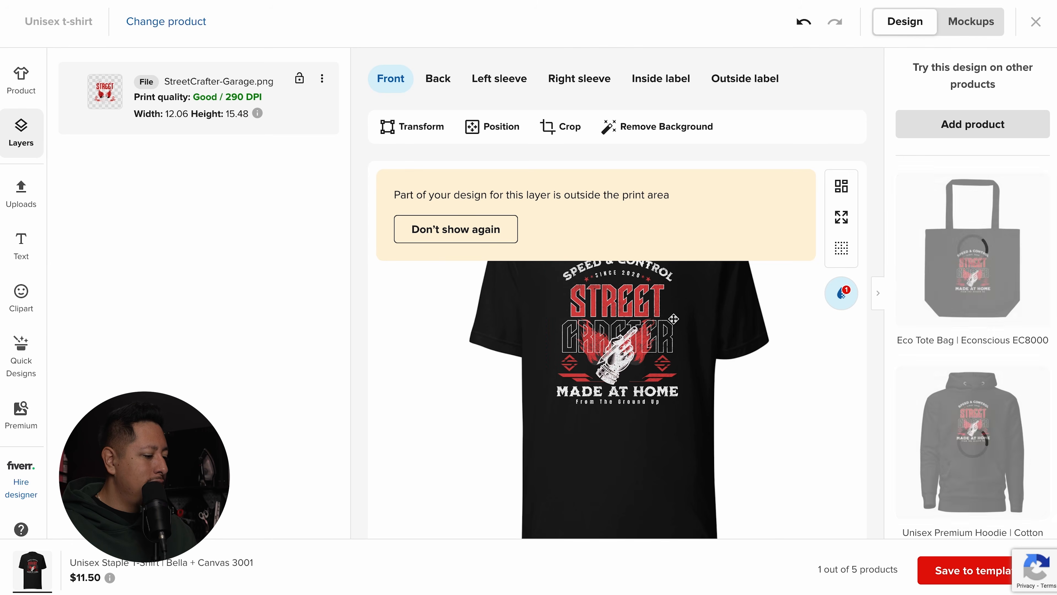
click(461, 236)
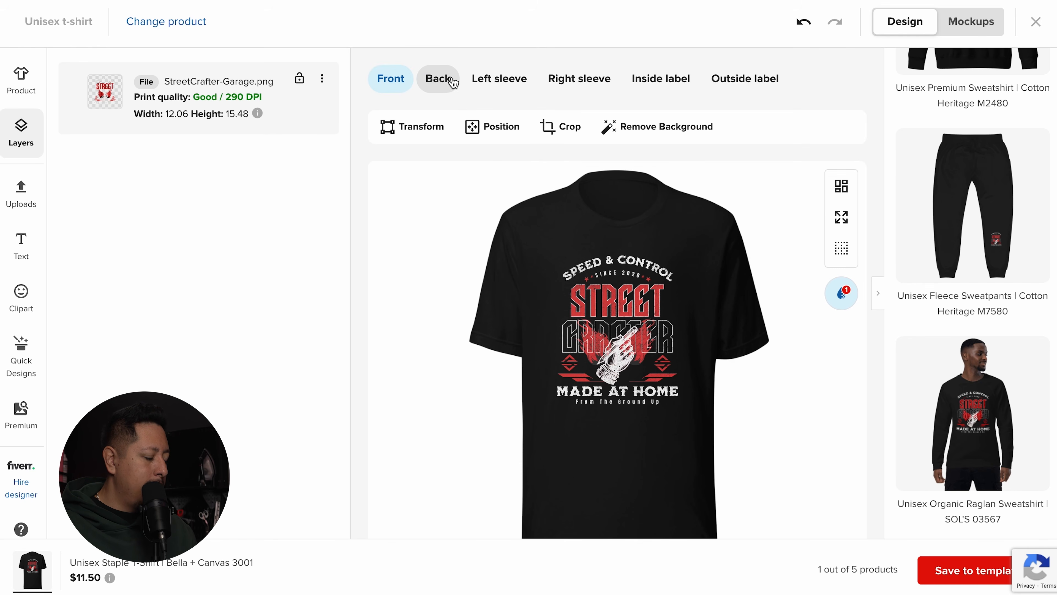
Step: Check the shirt back's file library, leave the back unprinted, and return to the front
click(453, 81)
click(587, 331)
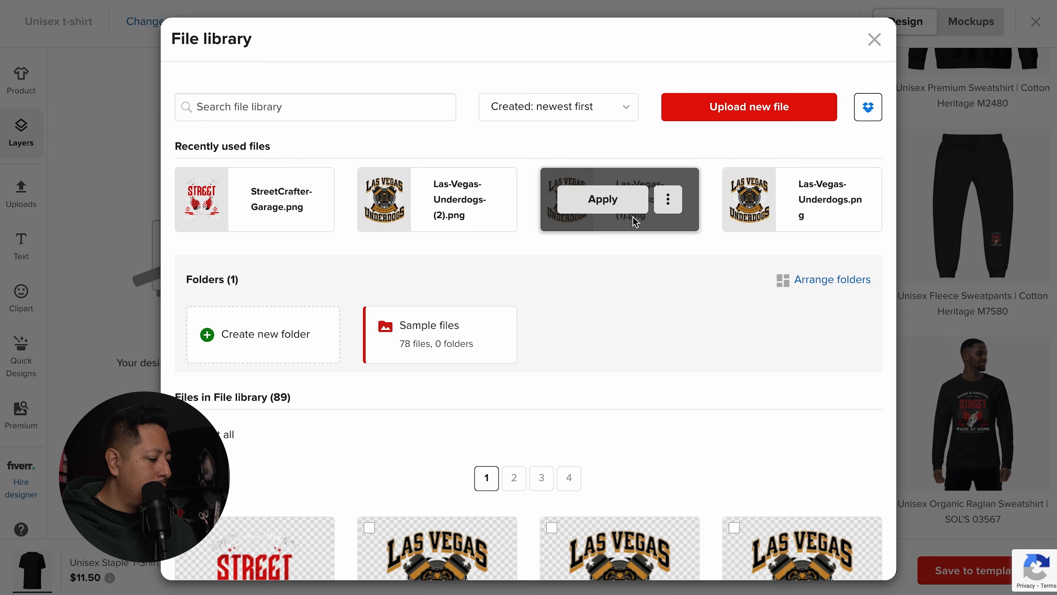
scroll(635, 223, down, 20)
scroll(635, 223, down, 5)
scroll(634, 223, up, 20)
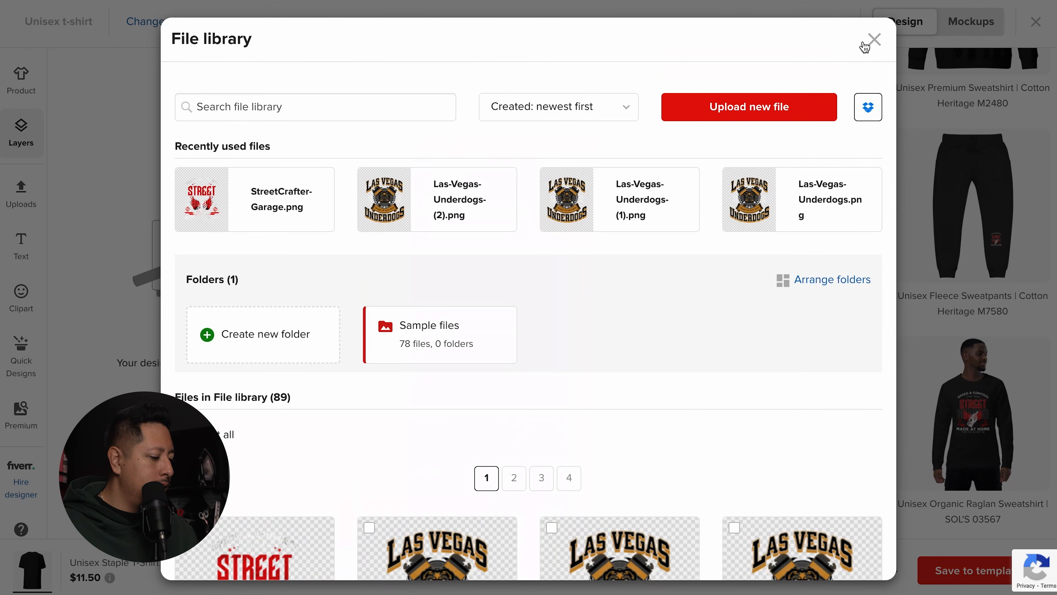
click(864, 45)
click(401, 78)
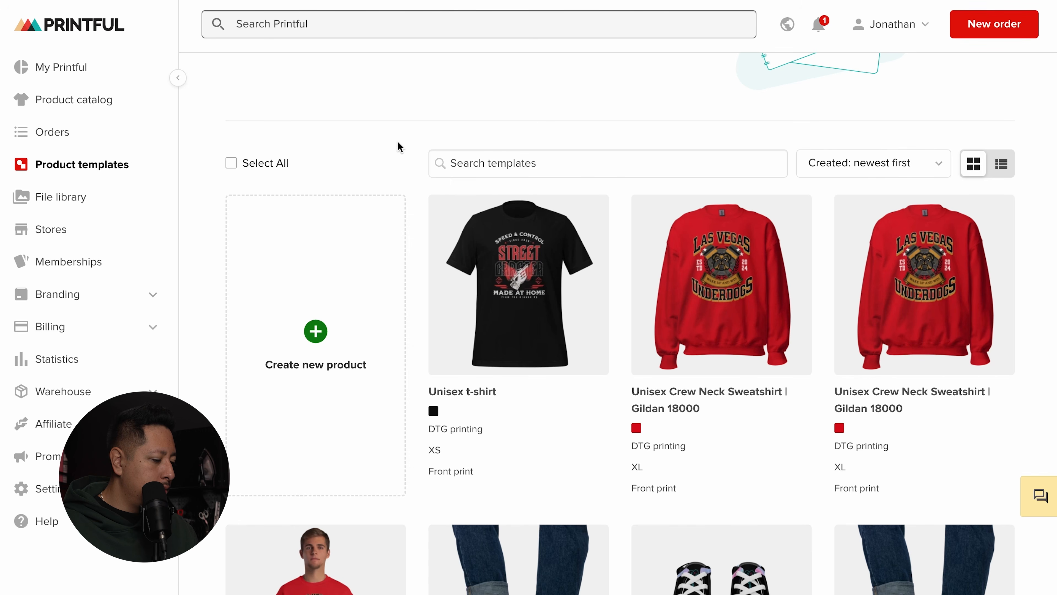
Step: Start a new product template and browse all products in the Accessories category
click(325, 302)
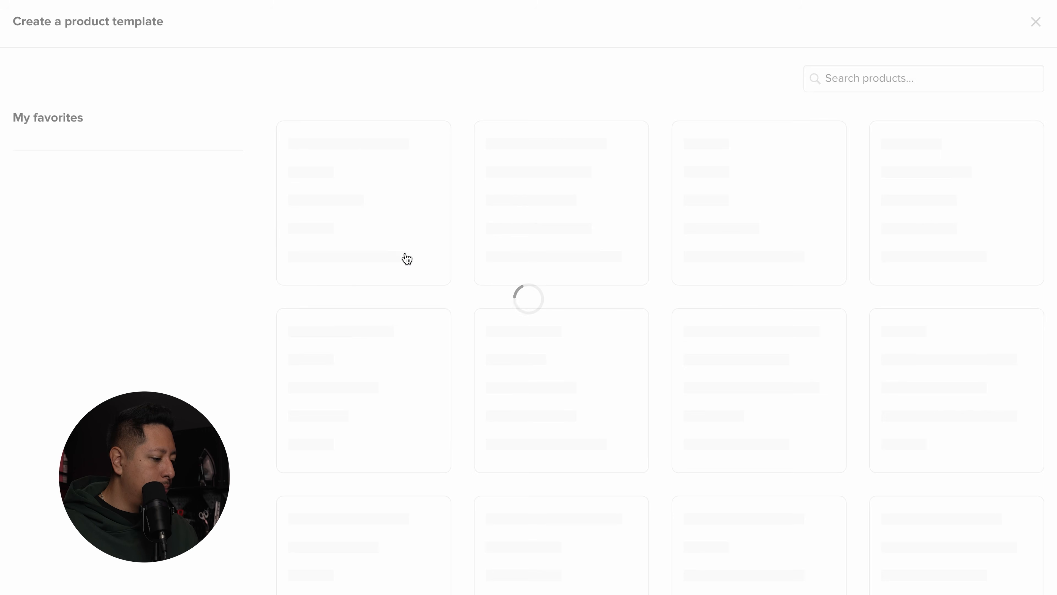
scroll(685, 315, down, 2)
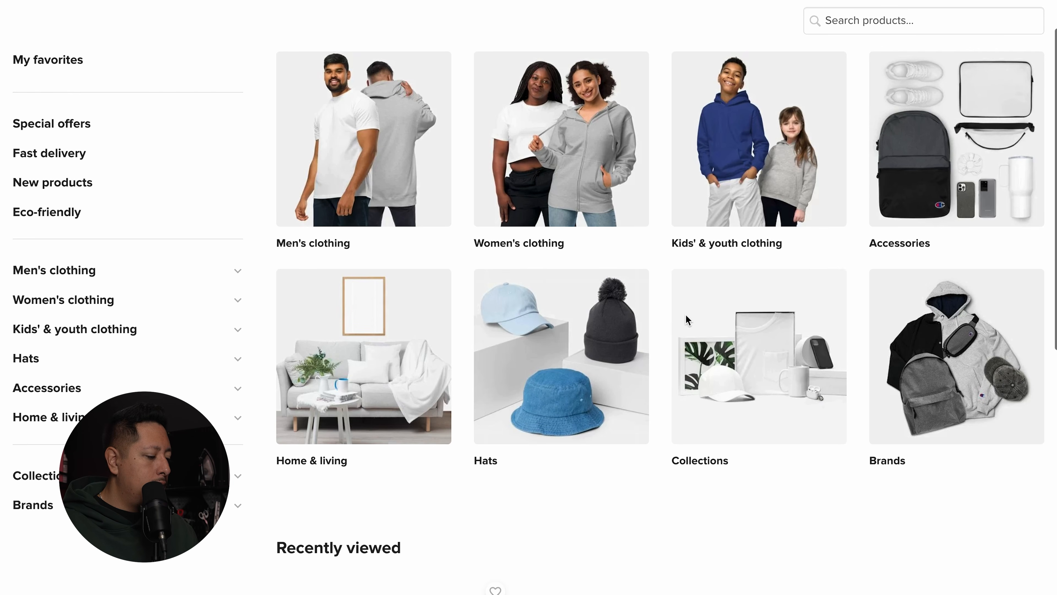
scroll(687, 320, down, 1)
click(951, 210)
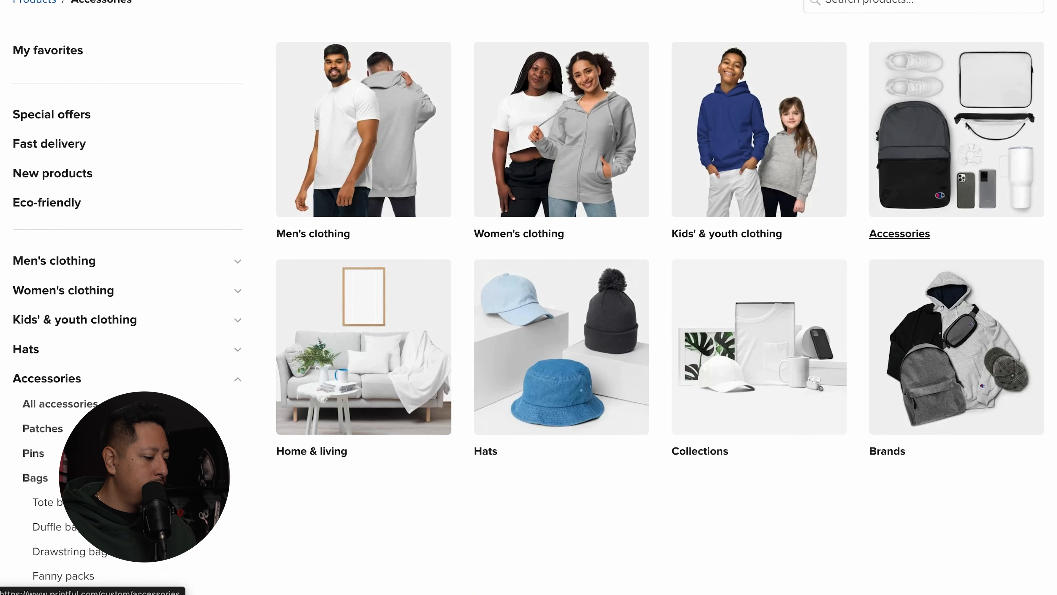
scroll(781, 238, down, 10)
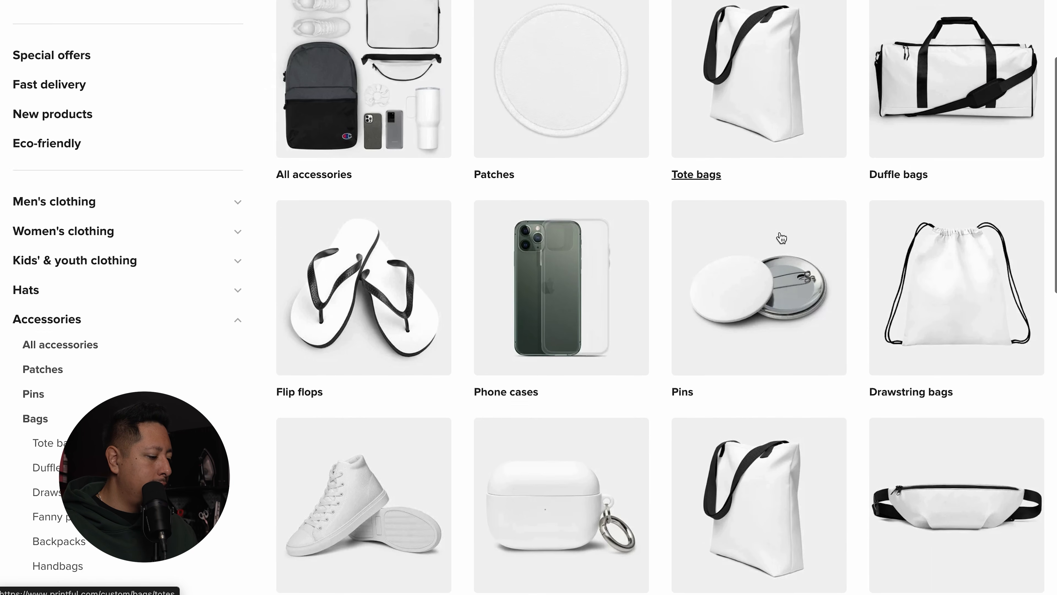
scroll(781, 238, down, 9)
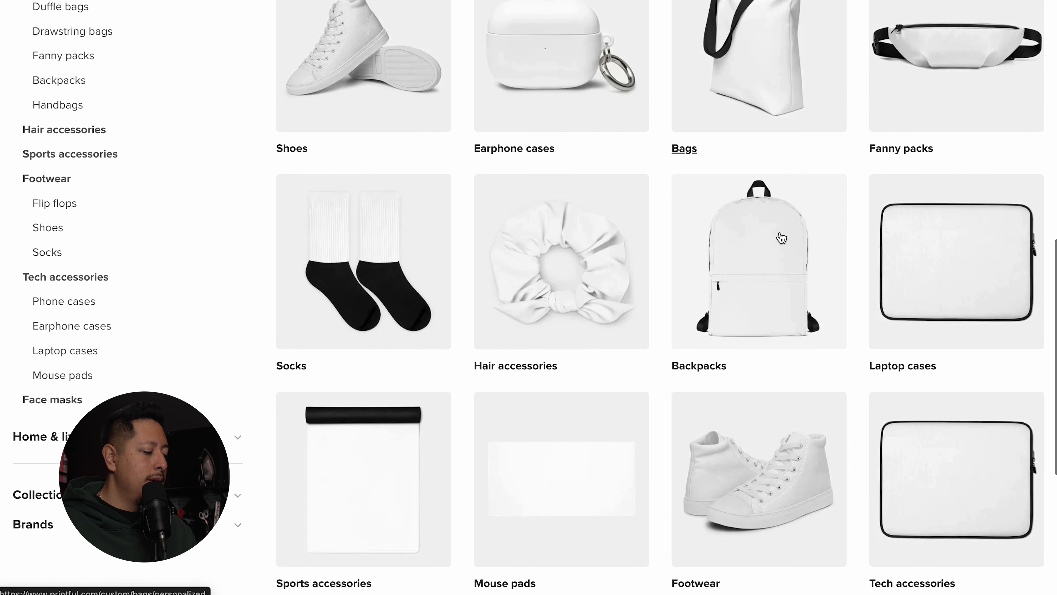
scroll(782, 237, up, 20)
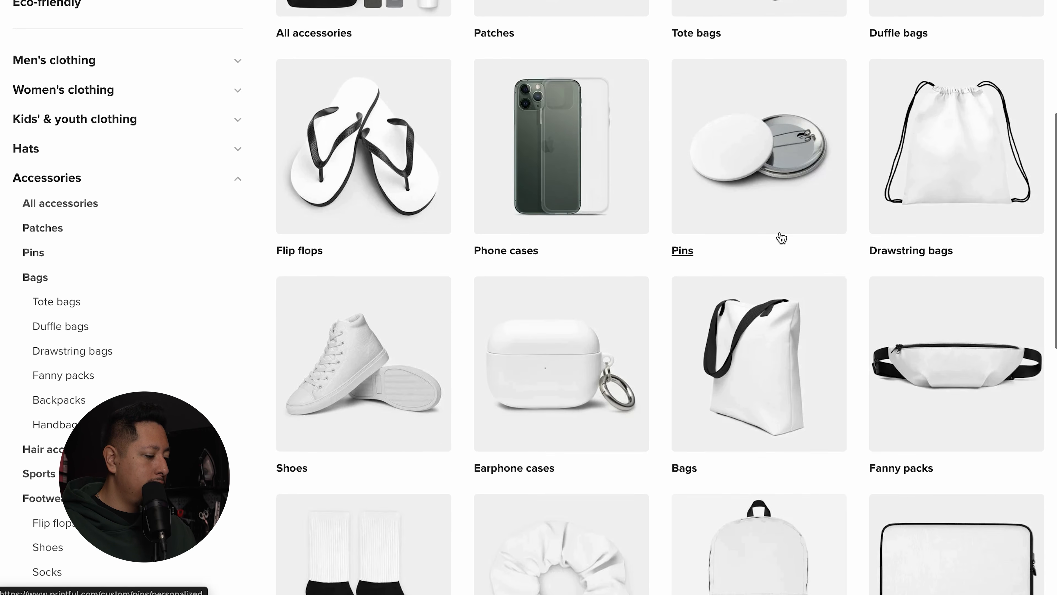
click(435, 245)
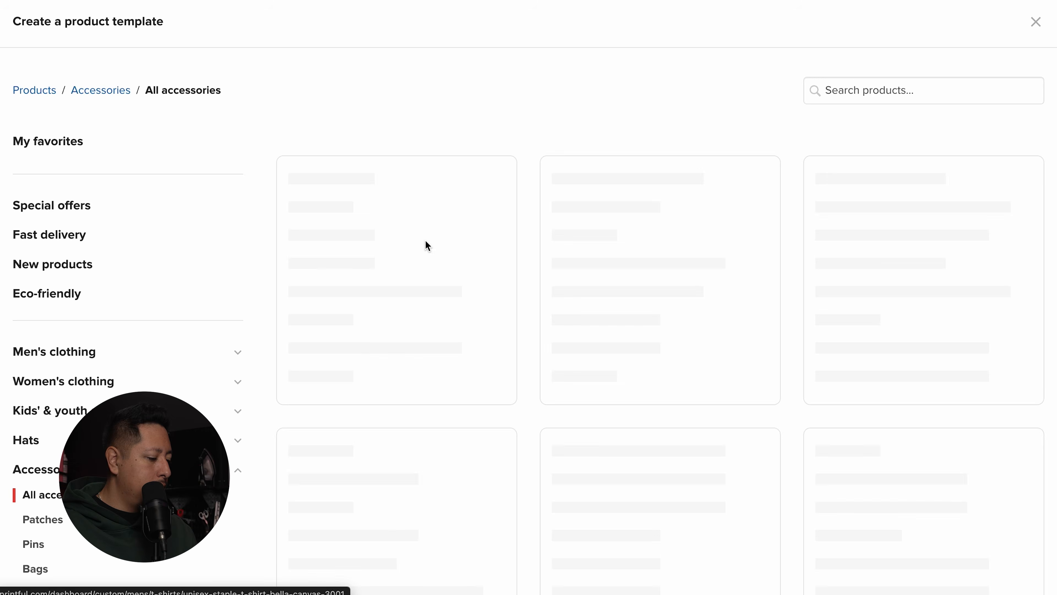
scroll(132, 294, down, 20)
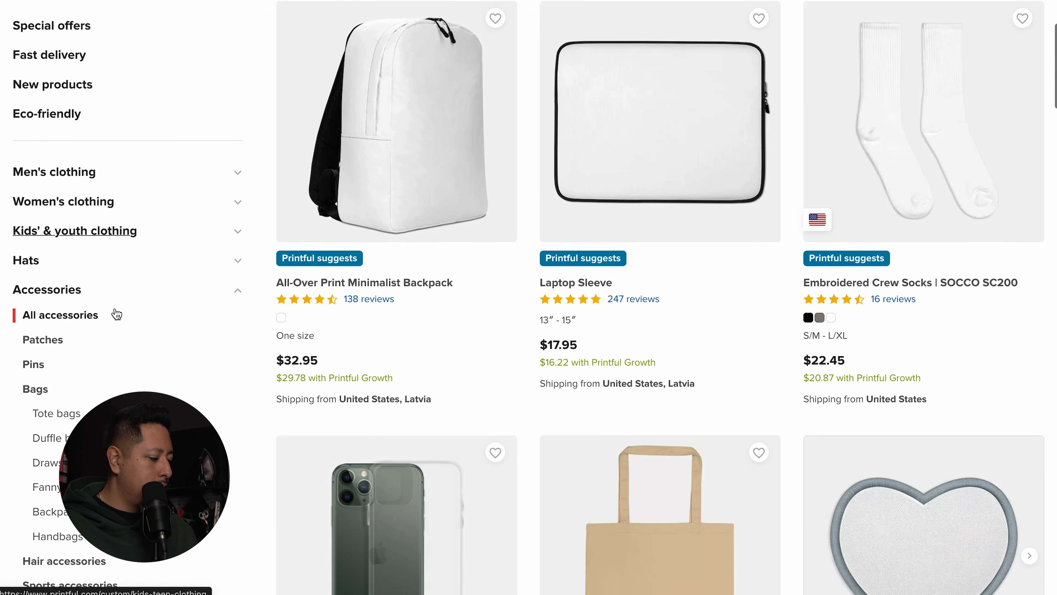
scroll(391, 299, down, 15)
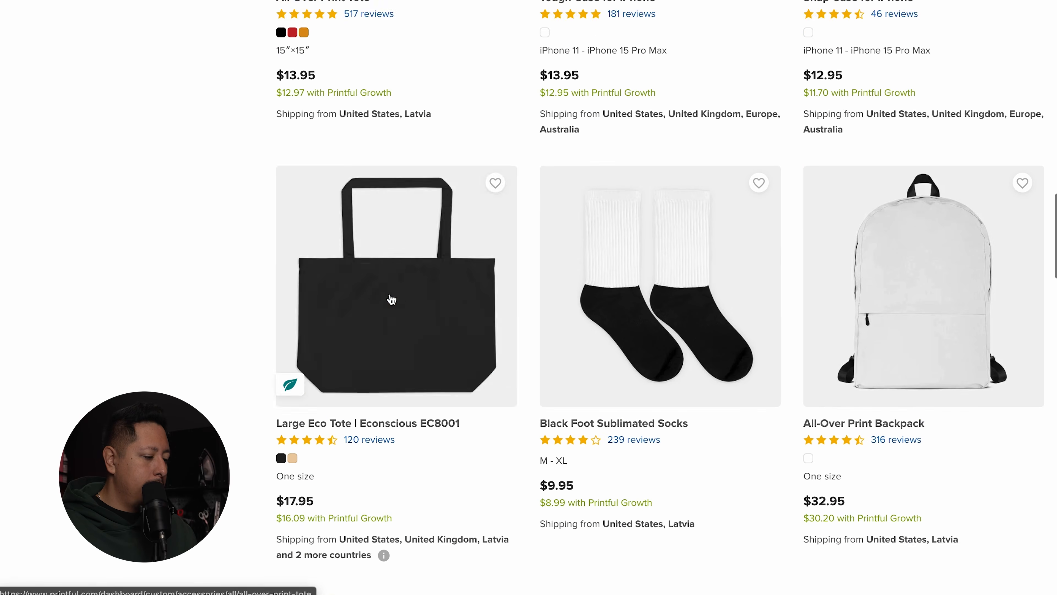
scroll(392, 299, down, 20)
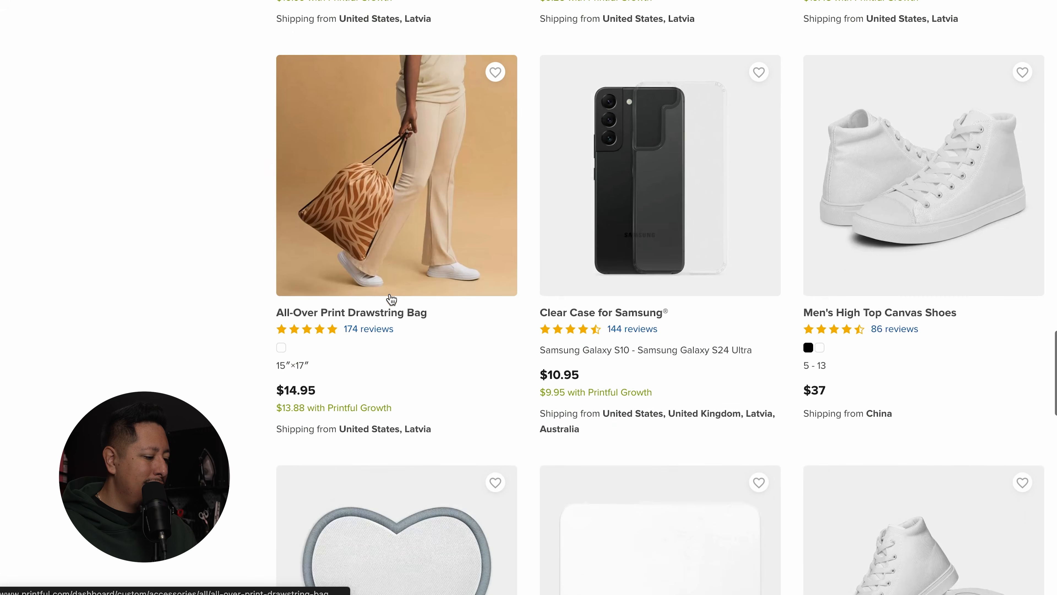
scroll(392, 299, down, 4)
scroll(391, 299, up, 20)
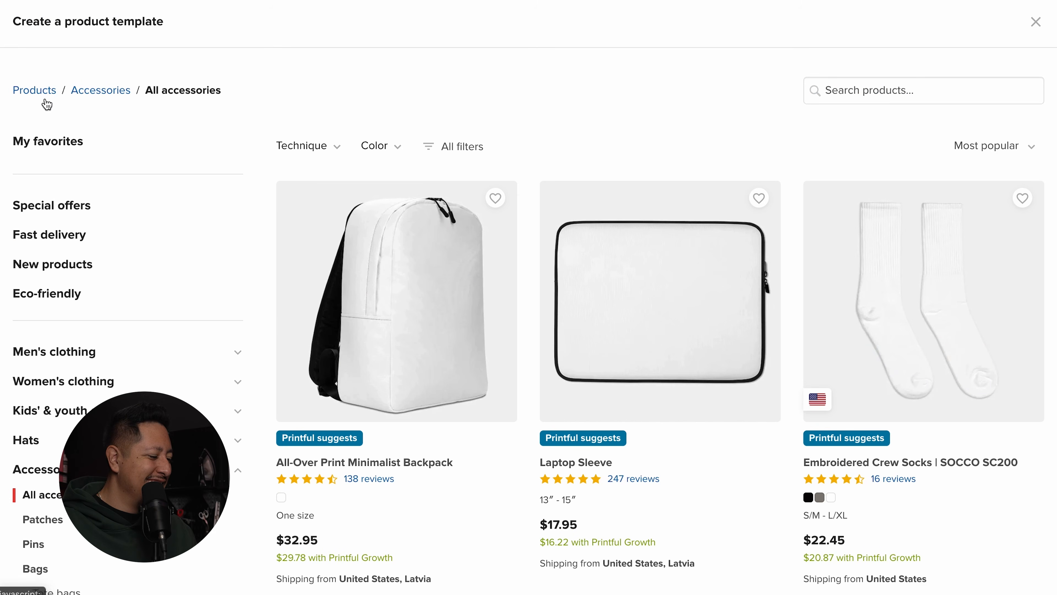
Step: Go back to the top-level categories and bring up the Home & living › Mugs listing
click(45, 101)
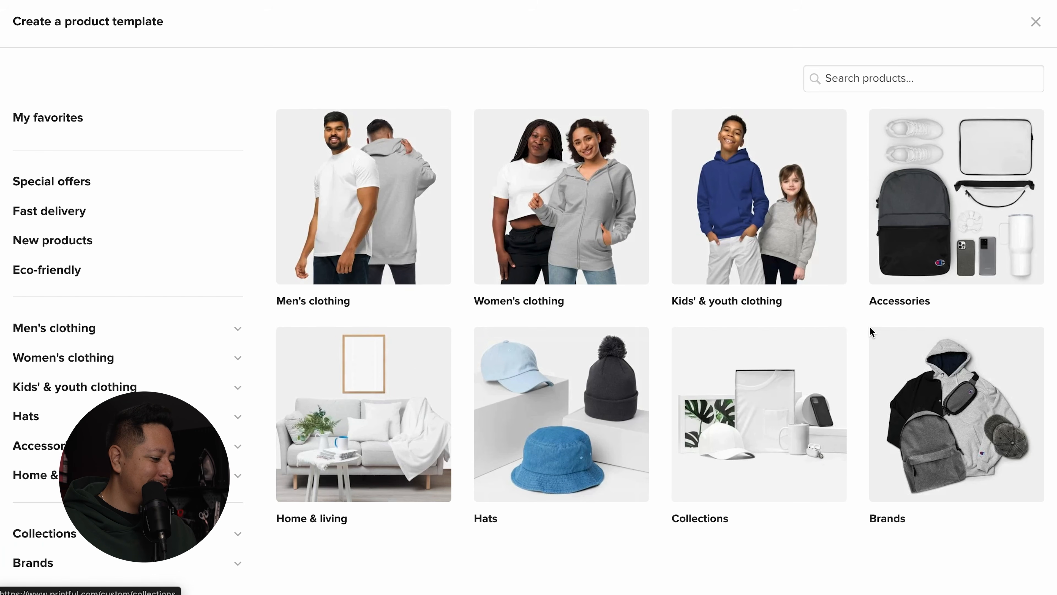
scroll(871, 332, down, 2)
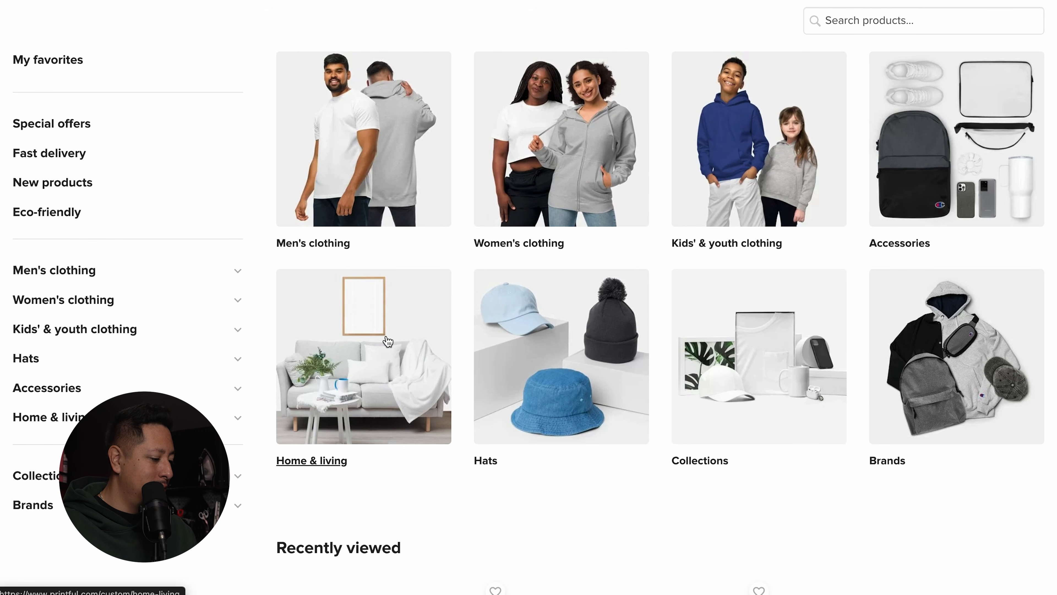
click(387, 342)
click(326, 384)
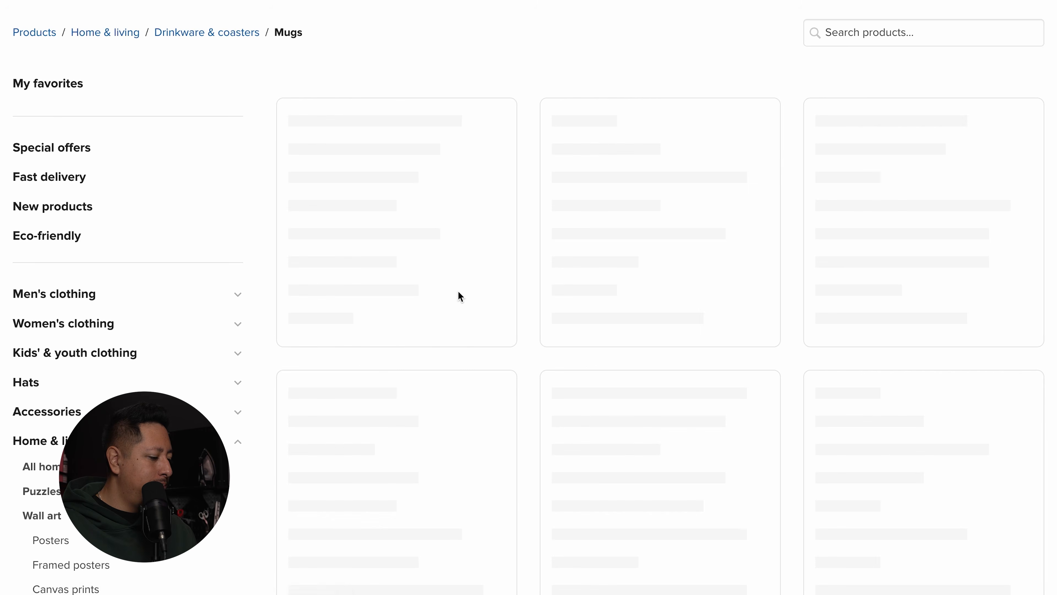
scroll(490, 236, down, 1)
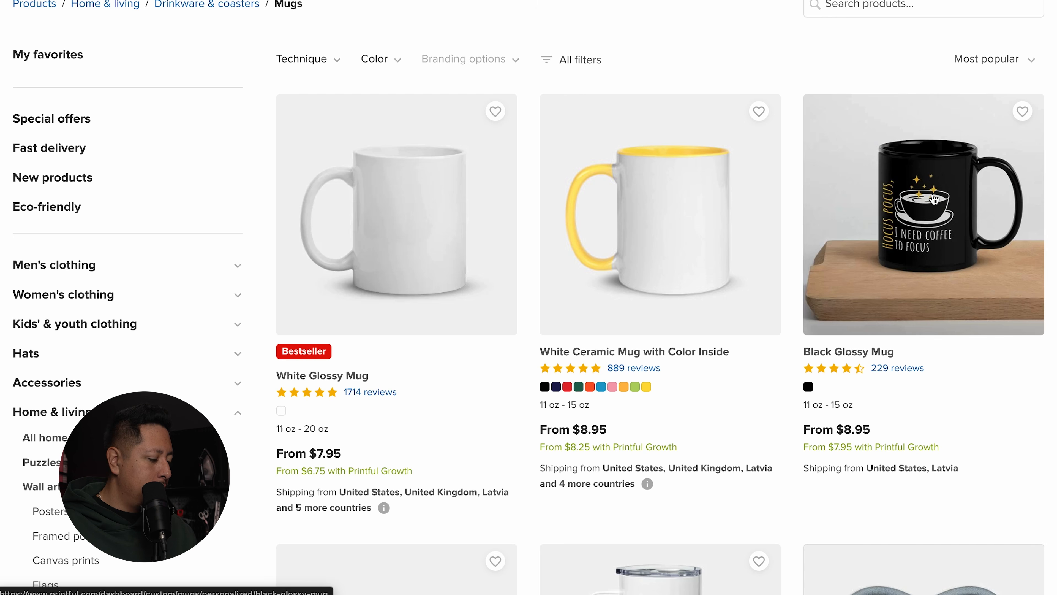
Step: Apply the StreetCrafter-Garage graphic to the Black Glossy Mug and preview it as mockups
click(934, 199)
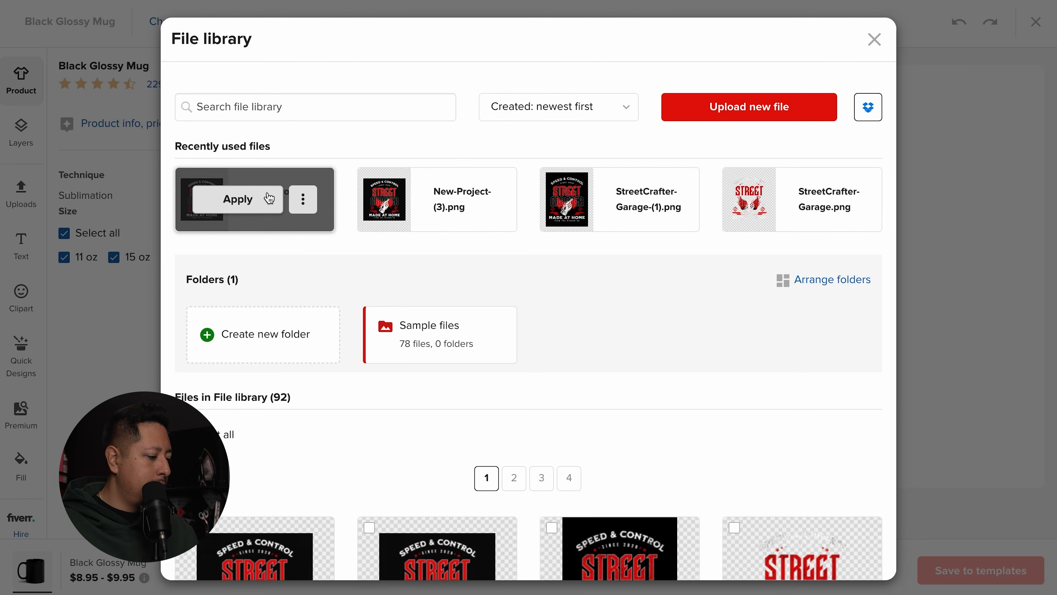
click(785, 199)
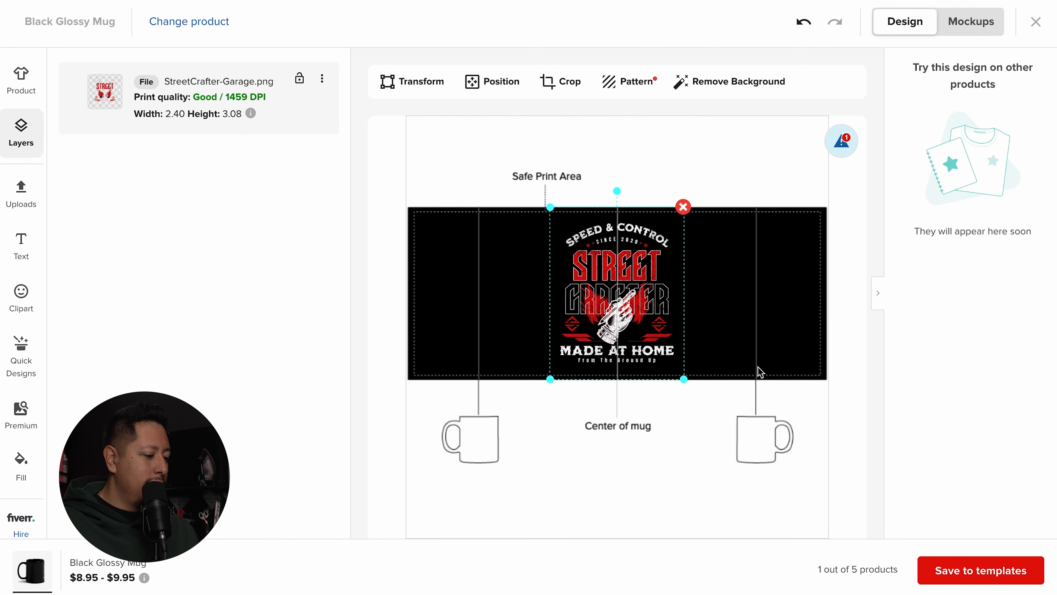
scroll(610, 287, down, 2)
scroll(610, 287, down, 4)
scroll(645, 337, up, 6)
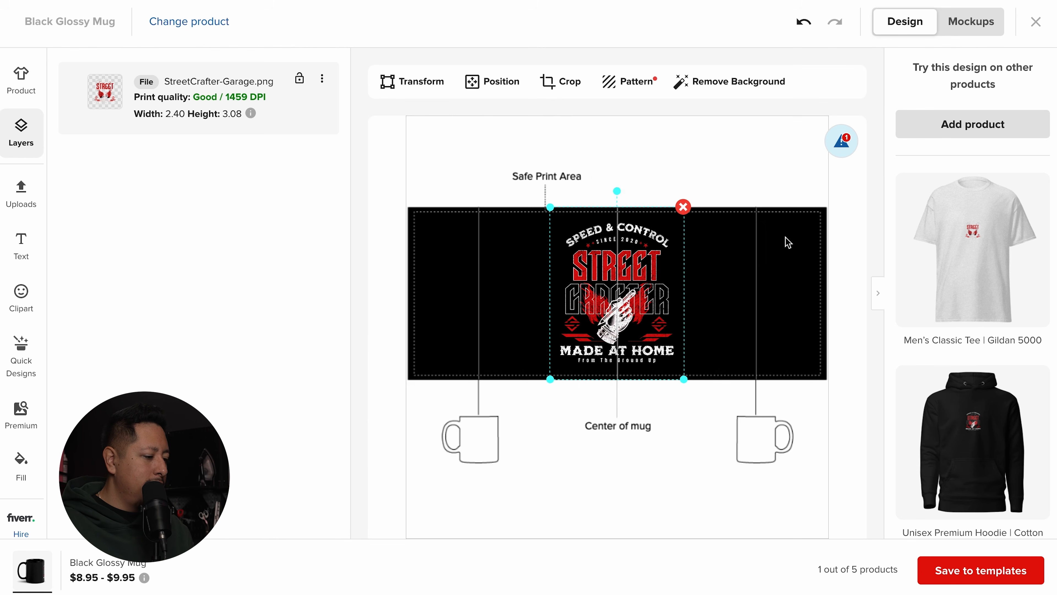
click(972, 25)
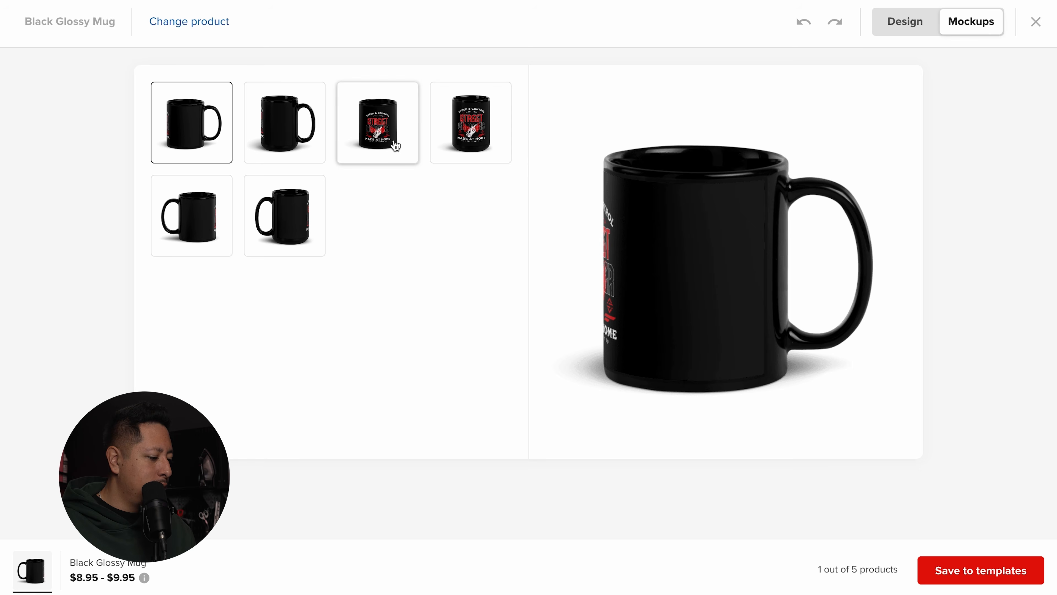
Step: Review the mug mockups from several angles, then shift the design toward the mug's left side
click(395, 146)
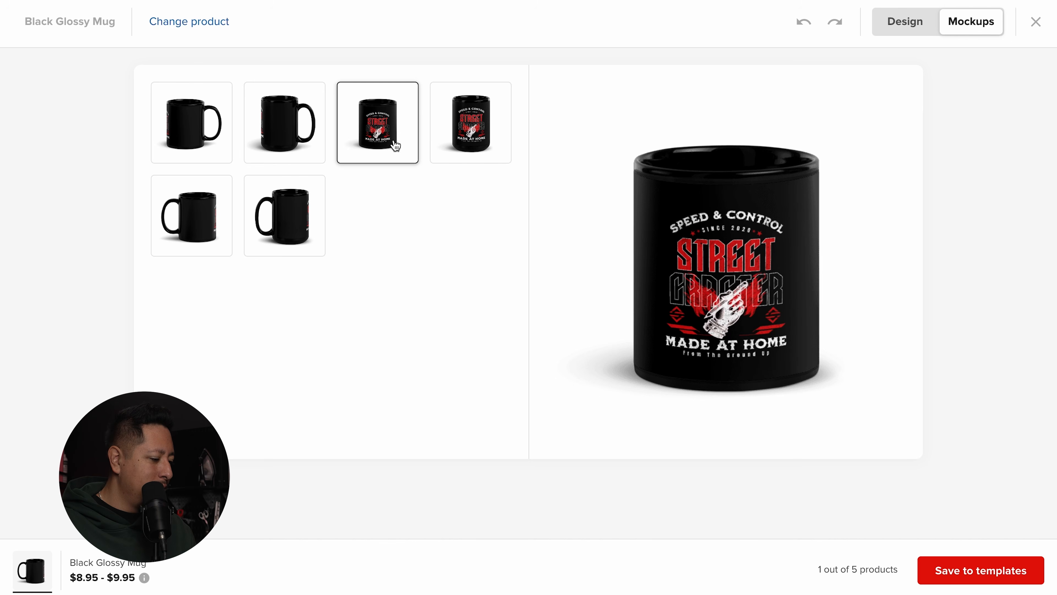
click(476, 143)
click(287, 215)
click(191, 215)
click(191, 122)
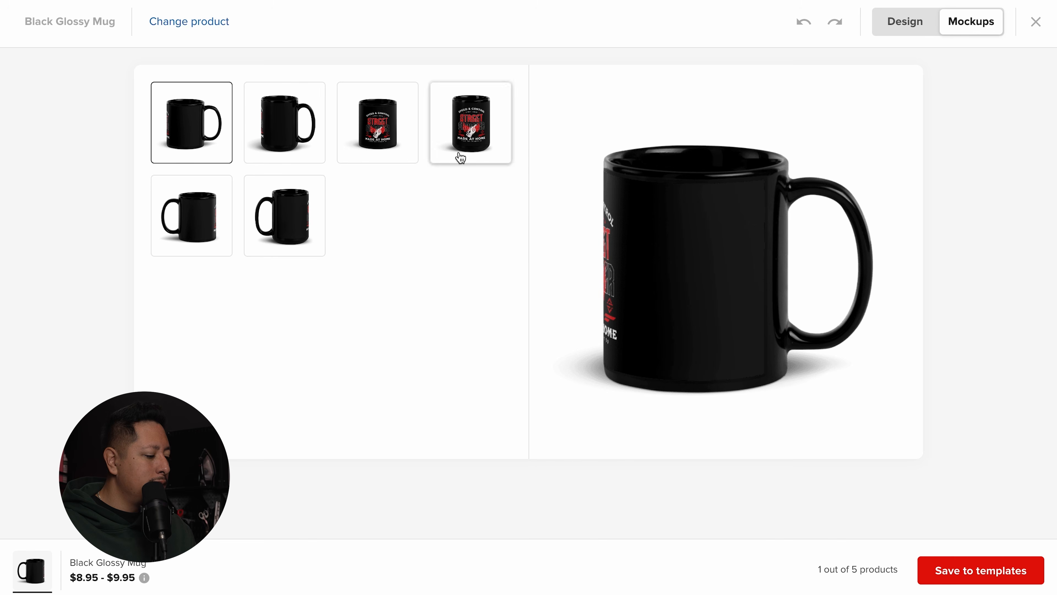
click(889, 36)
drag(623, 281, 496, 276)
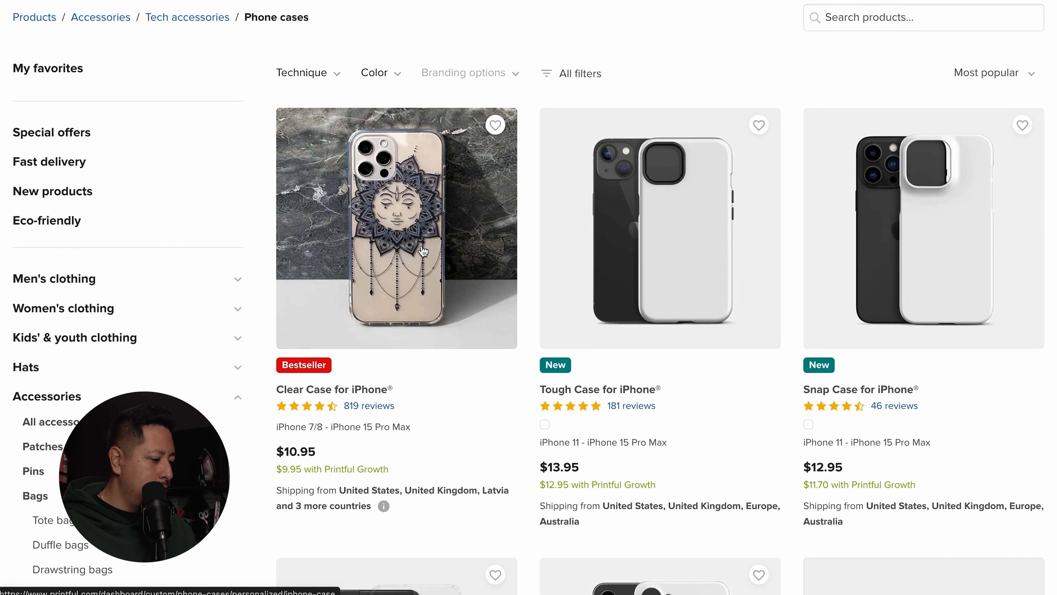
Step: Open the $10.95 Clear Case for iPhone in the design editor from the Phone cases listing
scroll(418, 242, down, 1)
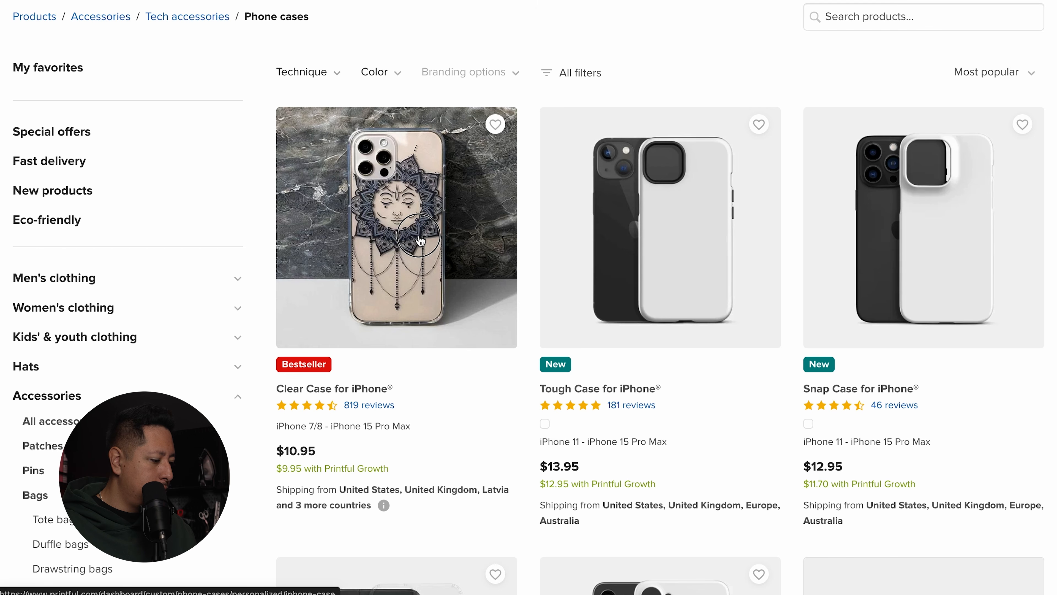
click(421, 241)
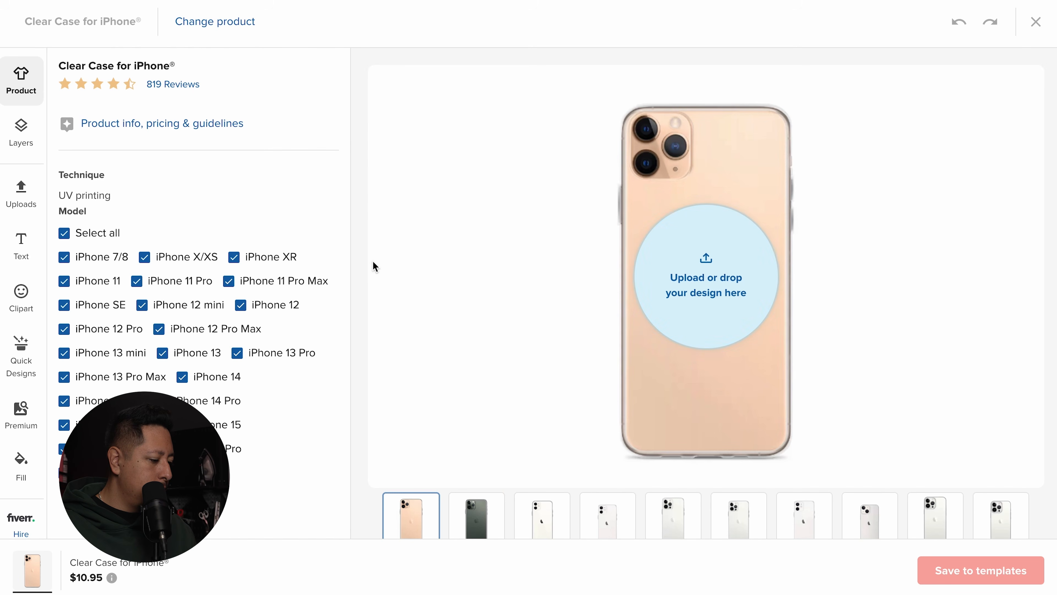
Step: Preview the clear case as the iPhone 12 Pro Max model
scroll(371, 266, down, 5)
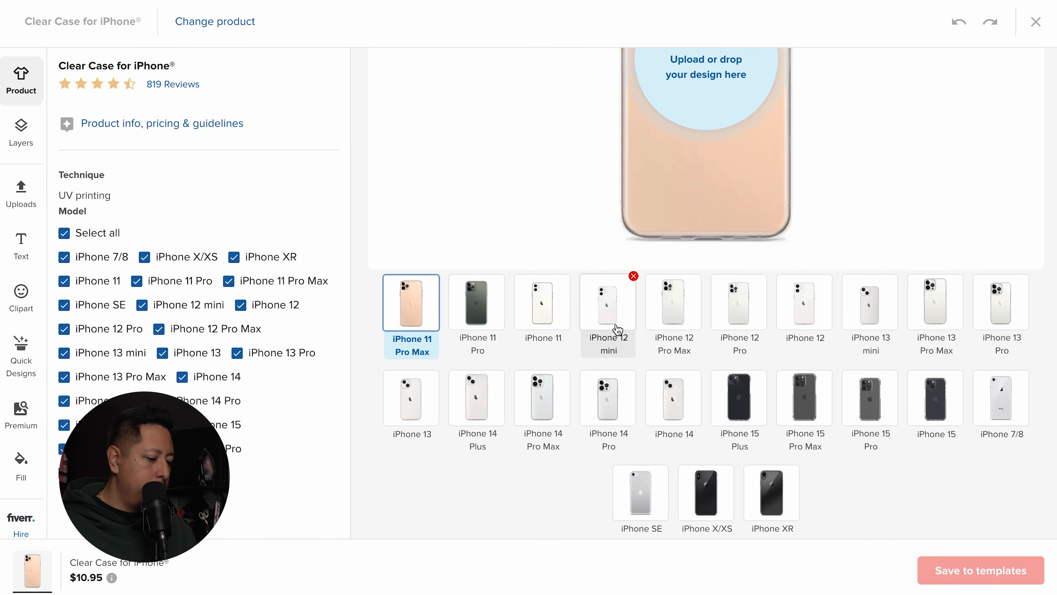
click(684, 319)
scroll(749, 358, up, 5)
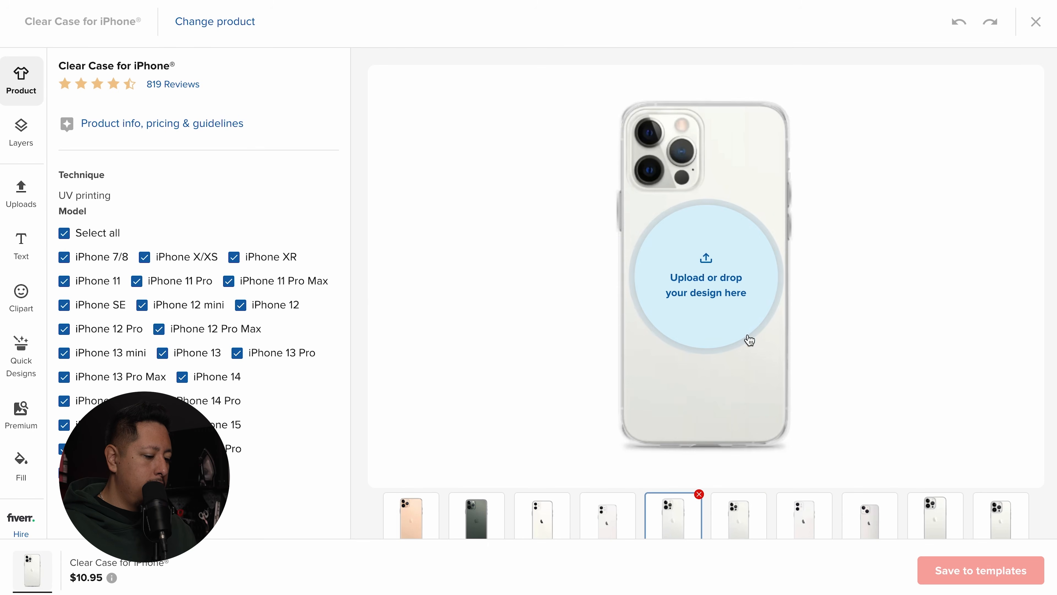
Step: Apply StreetCrafter-Garage-(1).png, shrink it and nudge it right, then remove it from the case
click(728, 293)
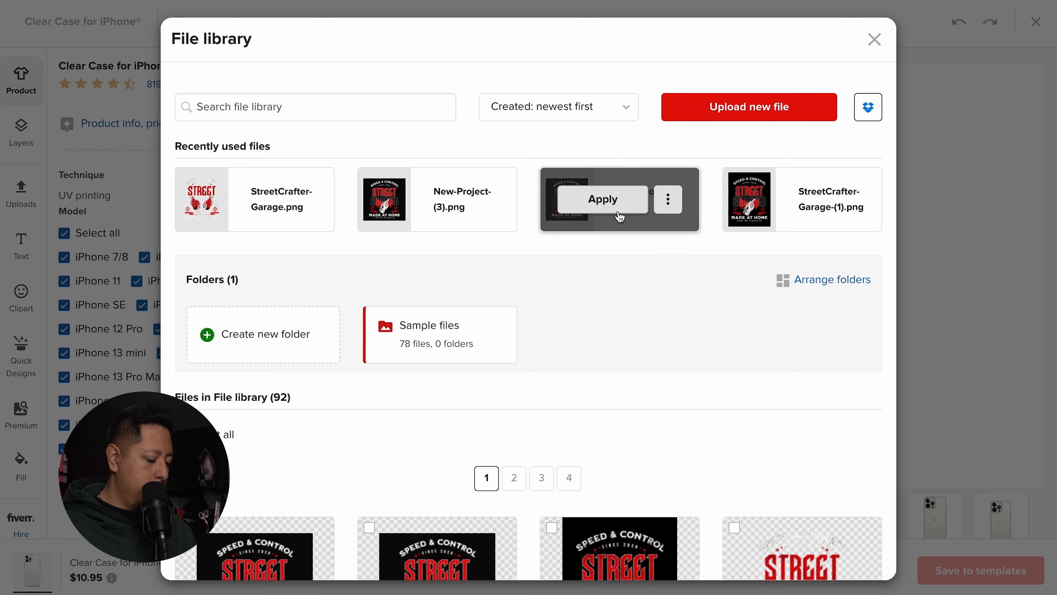
mouse_move(760, 217)
click(763, 212)
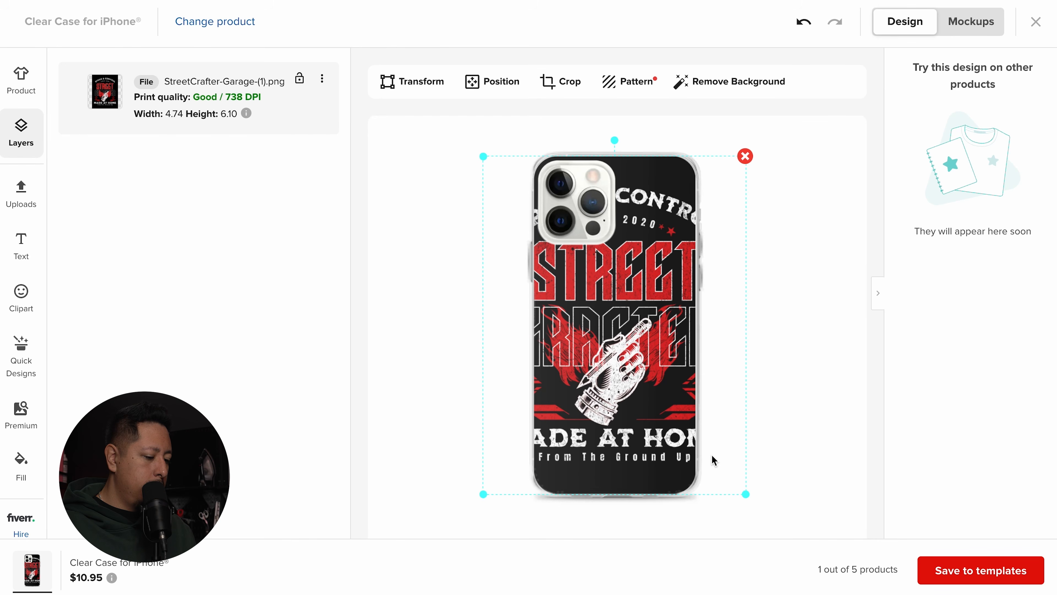
mouse_move(747, 495)
mouse_down()
mouse_move(679, 437)
mouse_move(746, 509)
mouse_up()
drag(667, 367, 672, 367)
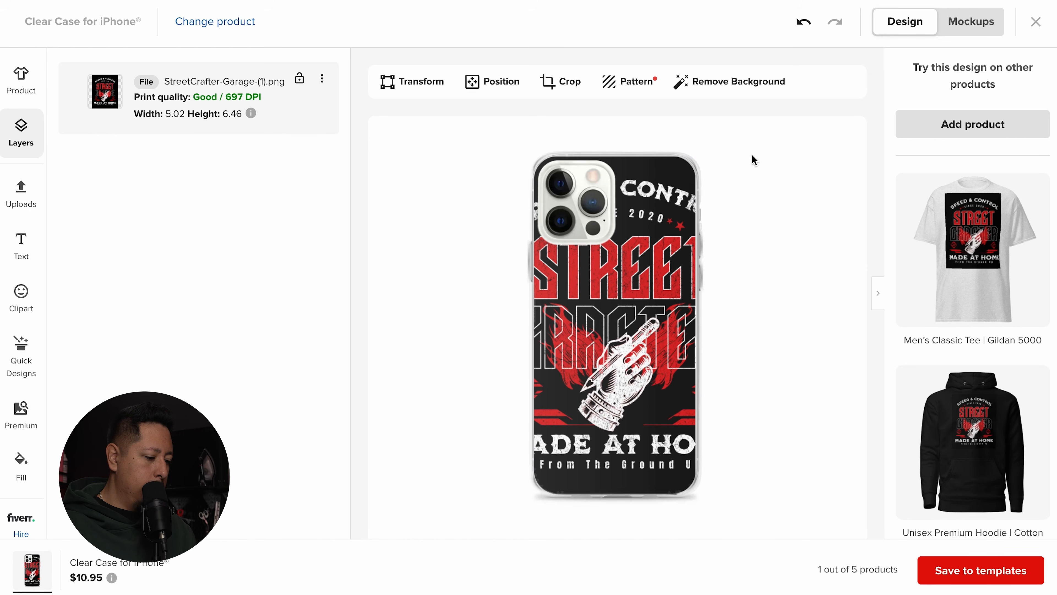
click(758, 148)
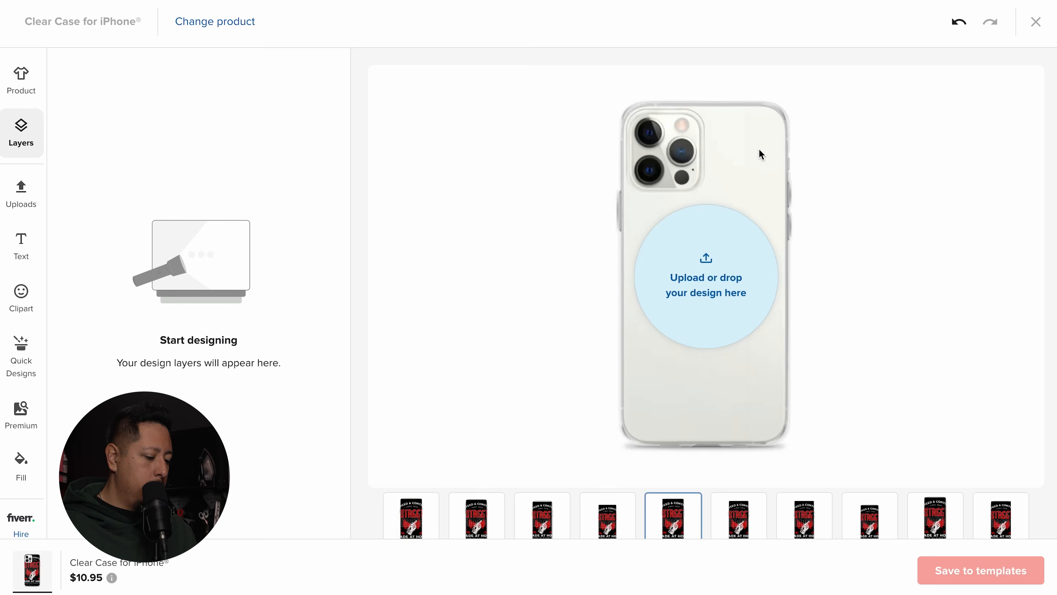
click(725, 269)
click(243, 200)
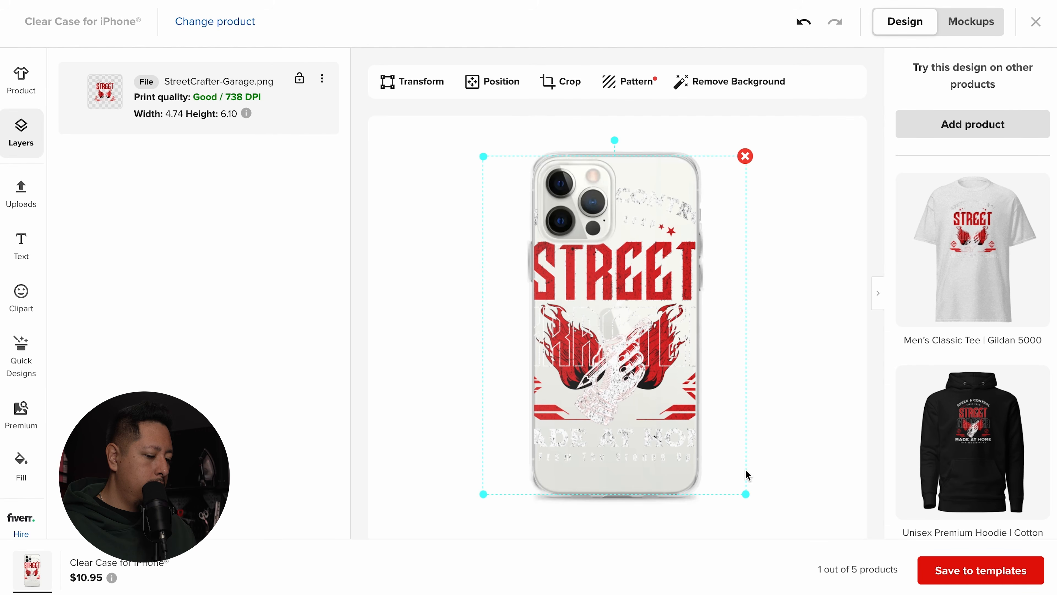
drag(741, 492, 663, 435)
drag(600, 355, 679, 417)
click(745, 163)
scroll(750, 212, down, 5)
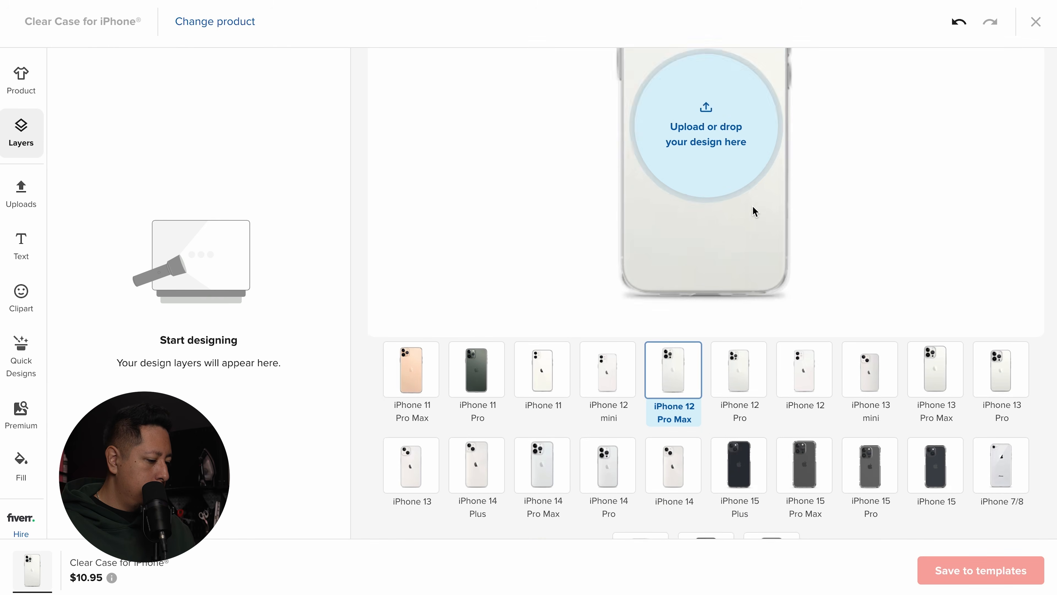
scroll(487, 199, up, 5)
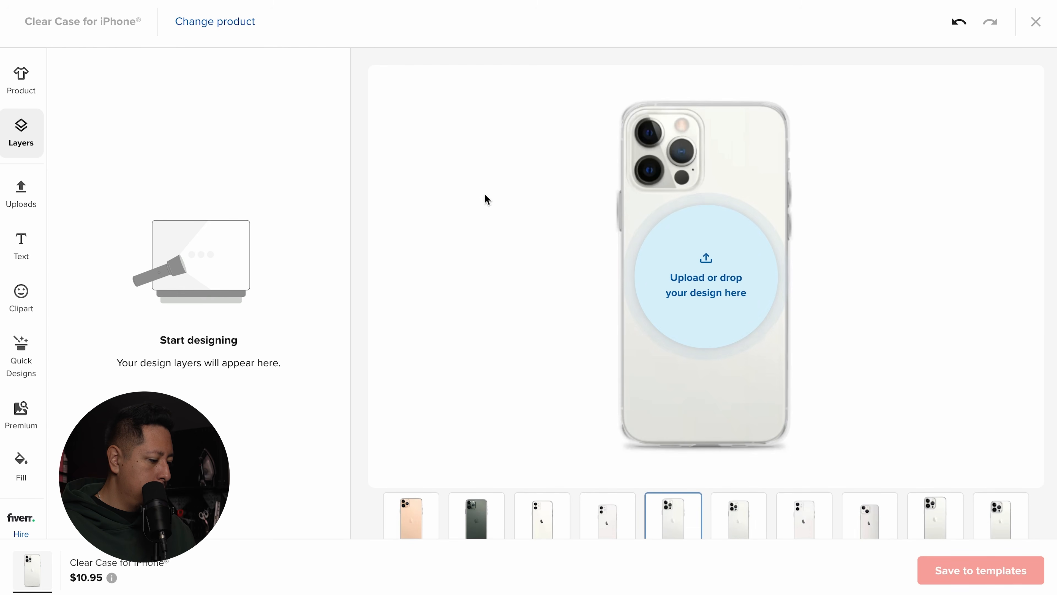
Step: Apply New-Project-(3).png to the clear case, enlarge it to 6.45 × 6.45 and nudge it right
click(641, 282)
scroll(552, 266, down, 1)
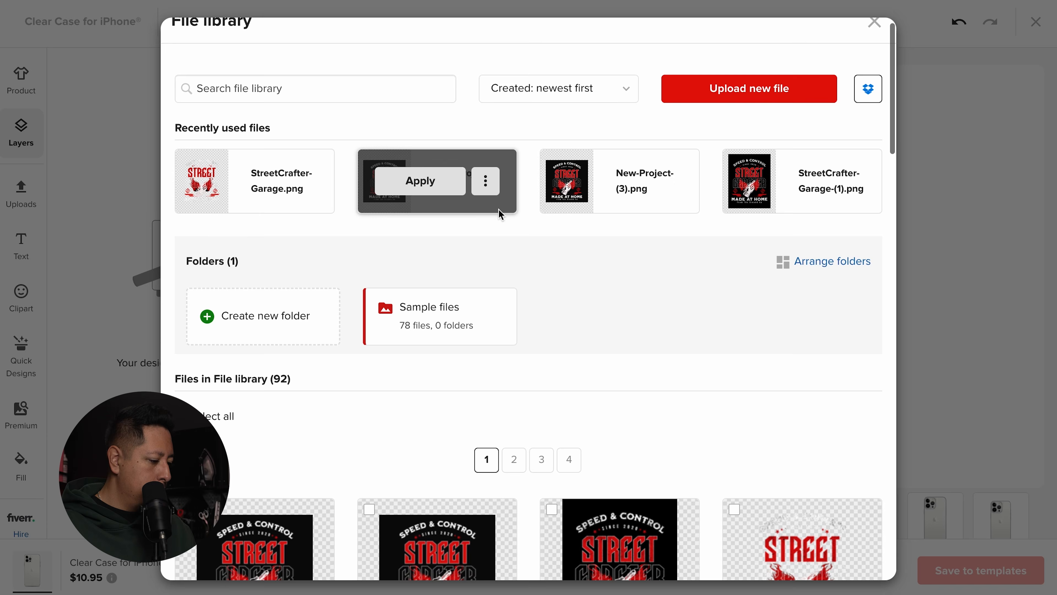
click(583, 180)
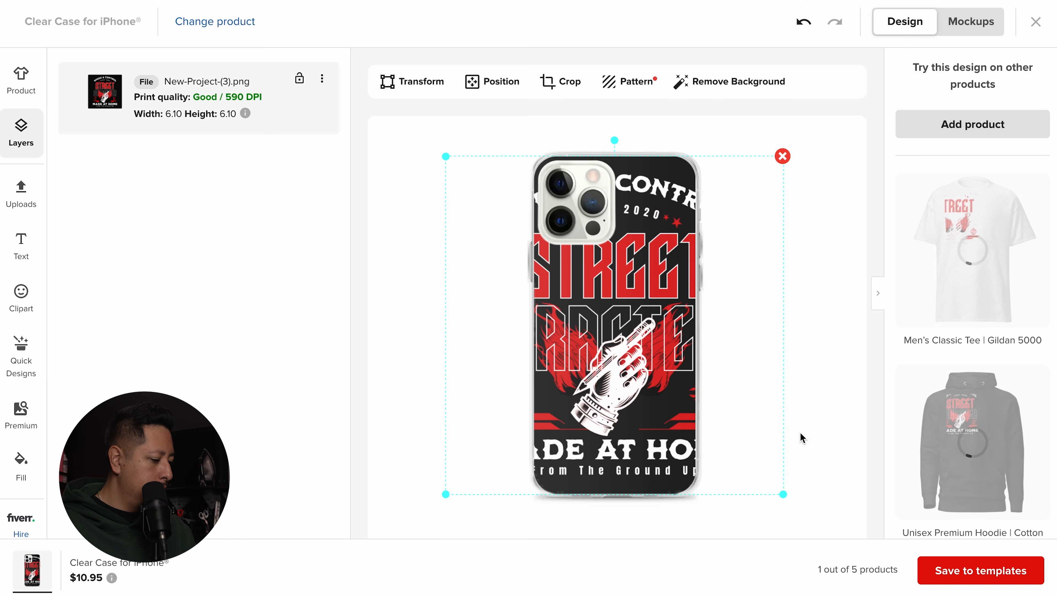
mouse_move(783, 496)
mouse_down()
mouse_move(736, 456)
mouse_move(790, 511)
mouse_up()
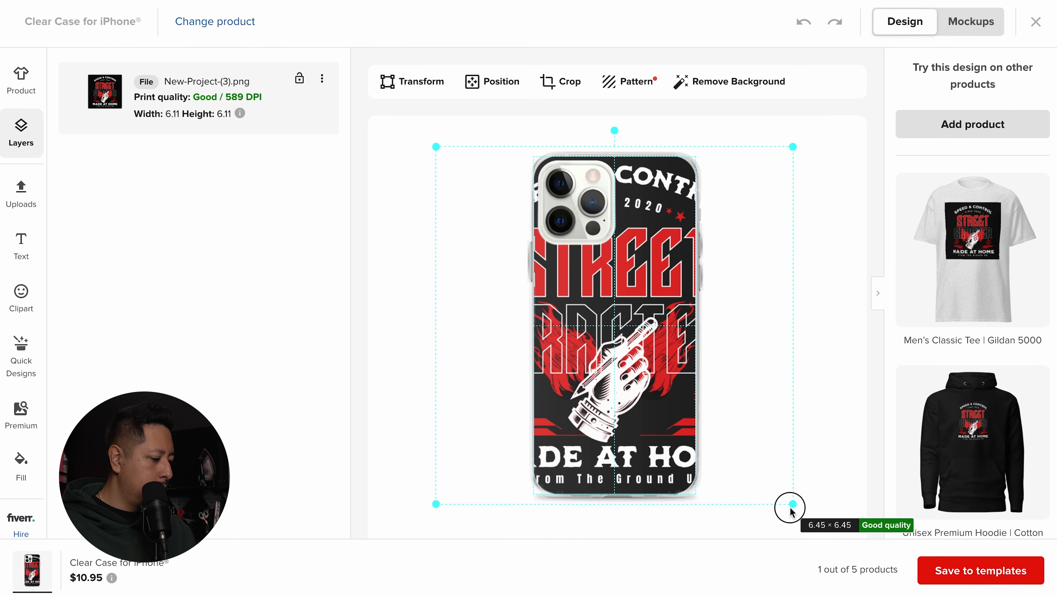
drag(681, 379, 692, 380)
scroll(837, 311, down, 10)
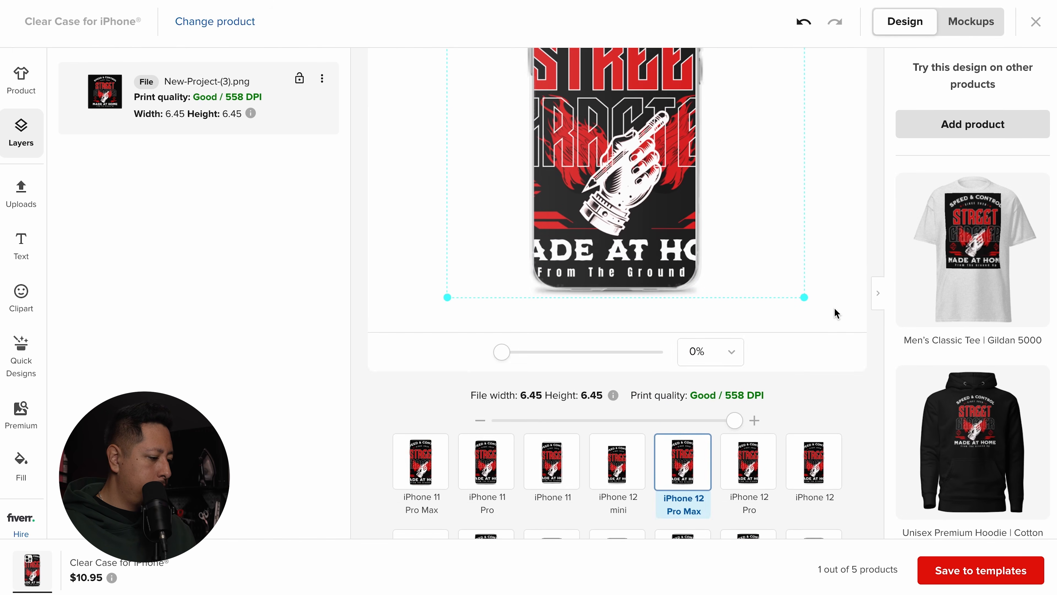
scroll(836, 314, up, 10)
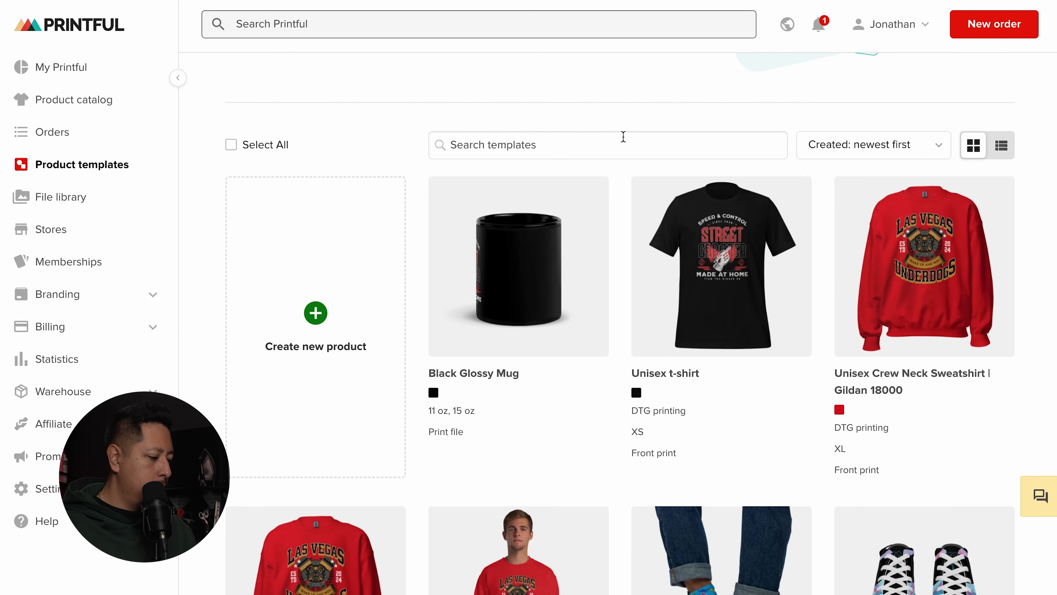
Step: Open the Unisex t-shirt template's details and start Download mockups
scroll(713, 290, down, 2)
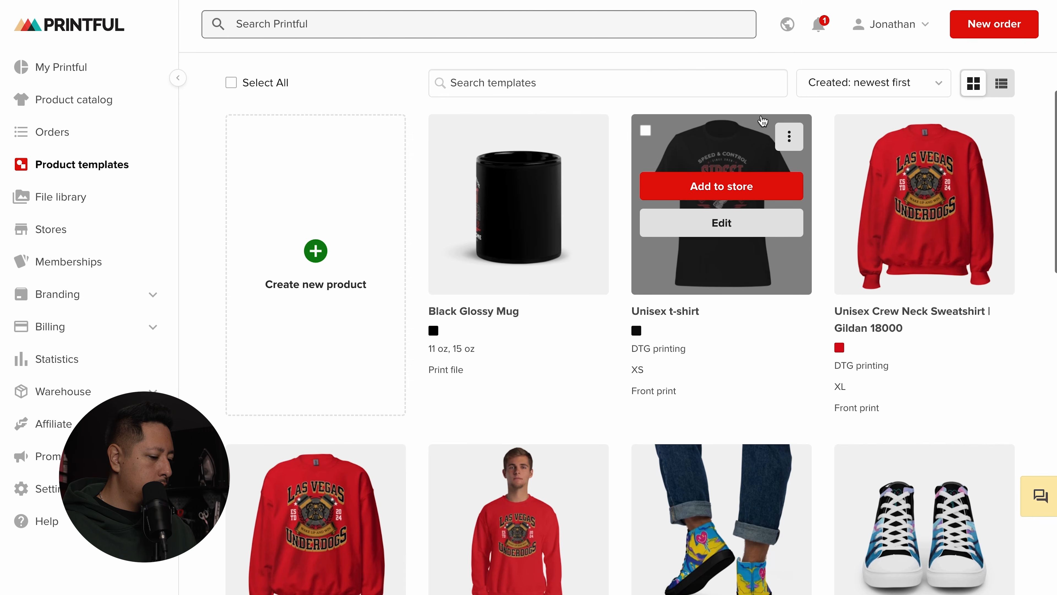
click(731, 161)
scroll(760, 194, up, 4)
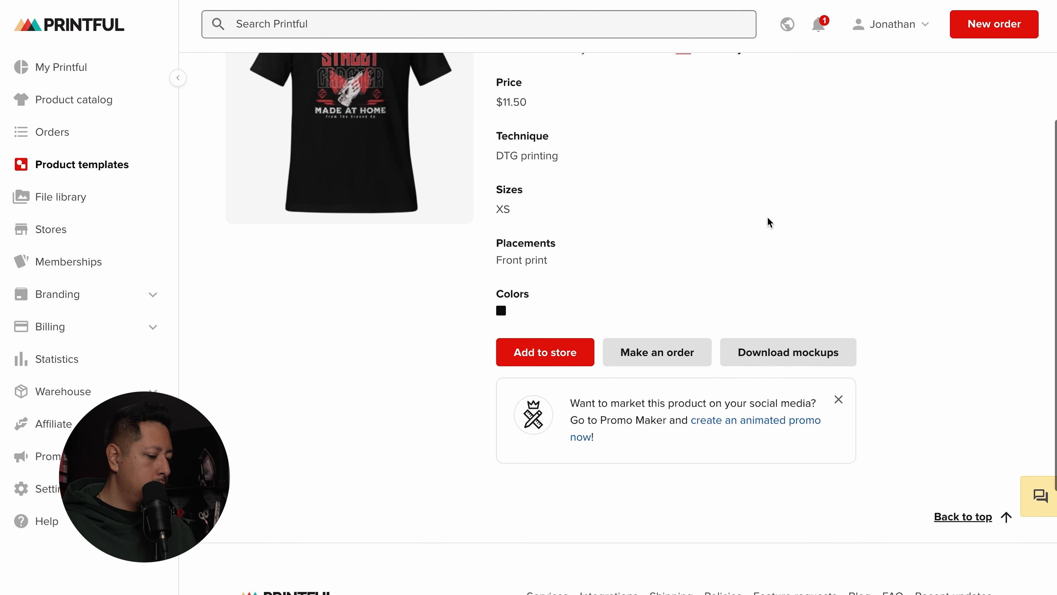
click(801, 392)
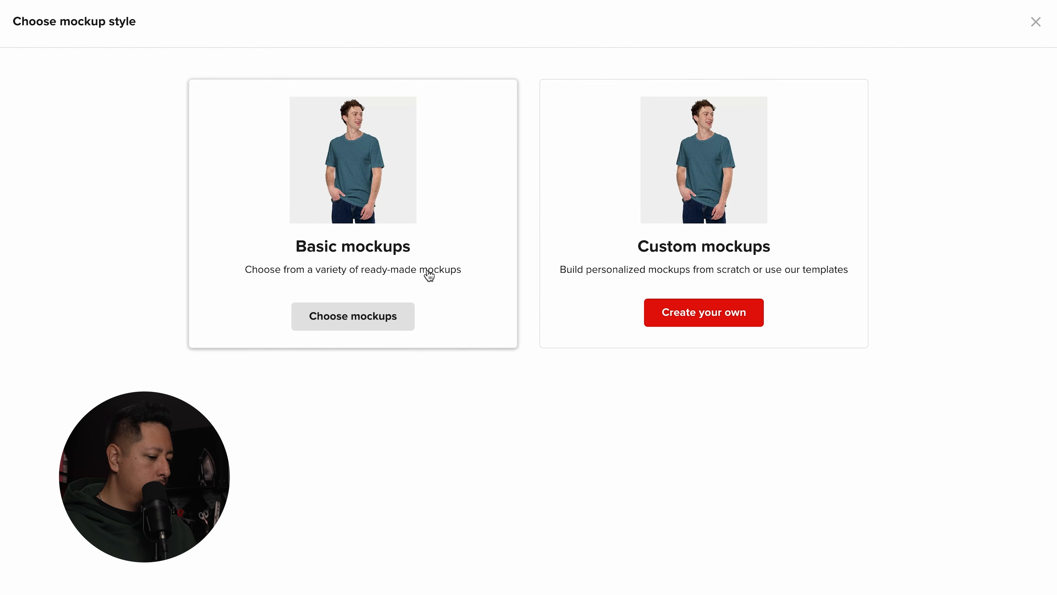
Step: Create a custom mockup in the dark plant-and-clock scene, moving the house plant lower right
click(722, 199)
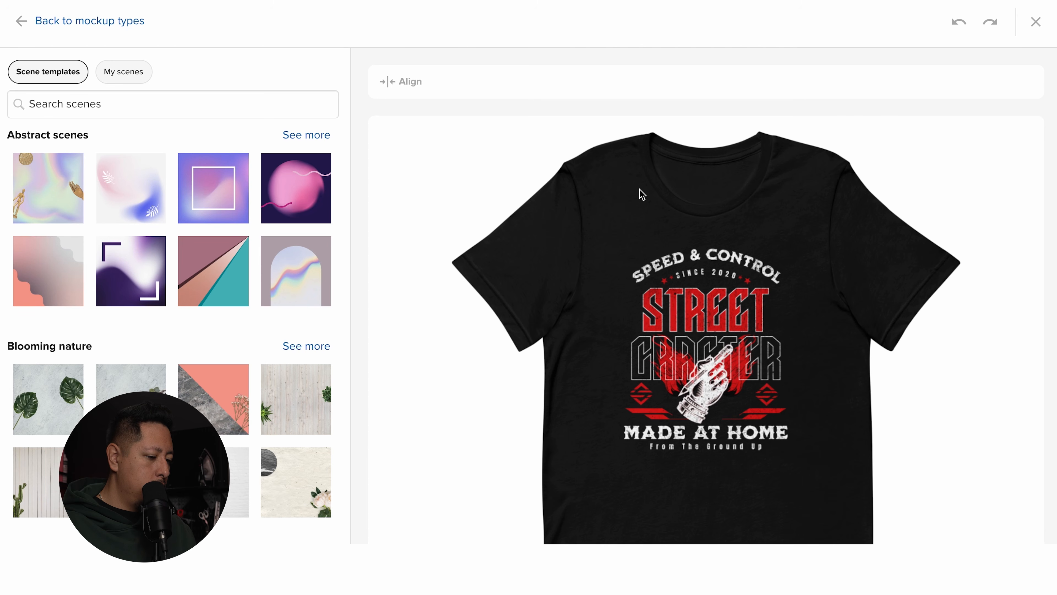
scroll(263, 308, down, 3)
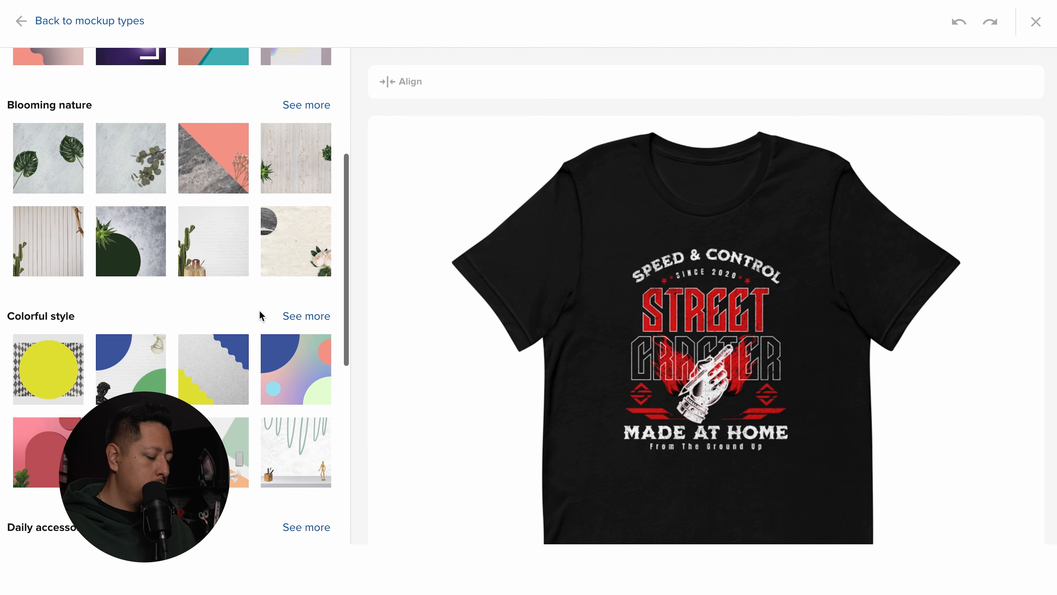
click(156, 258)
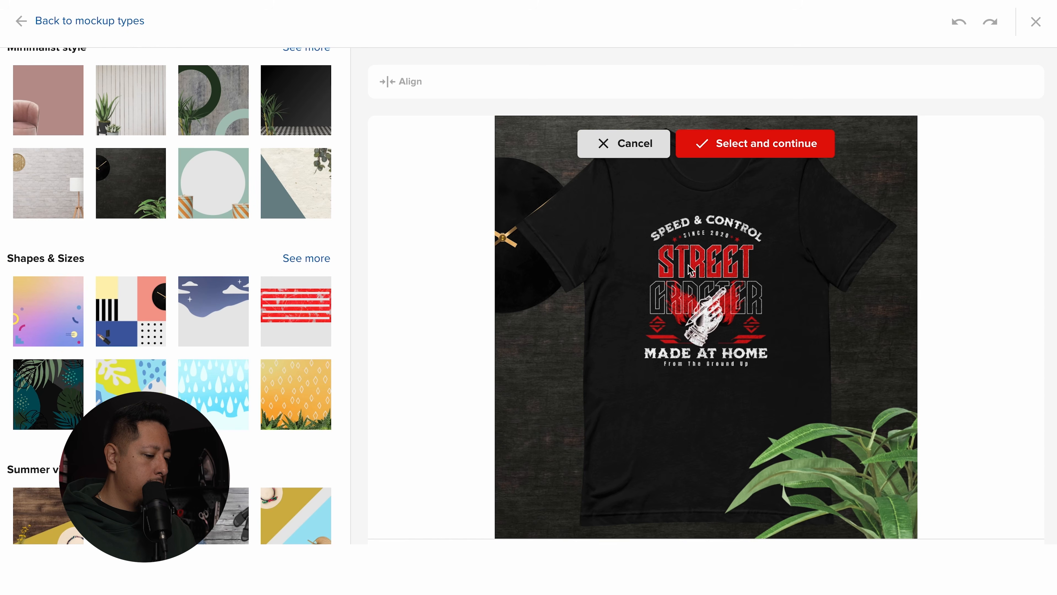
click(778, 143)
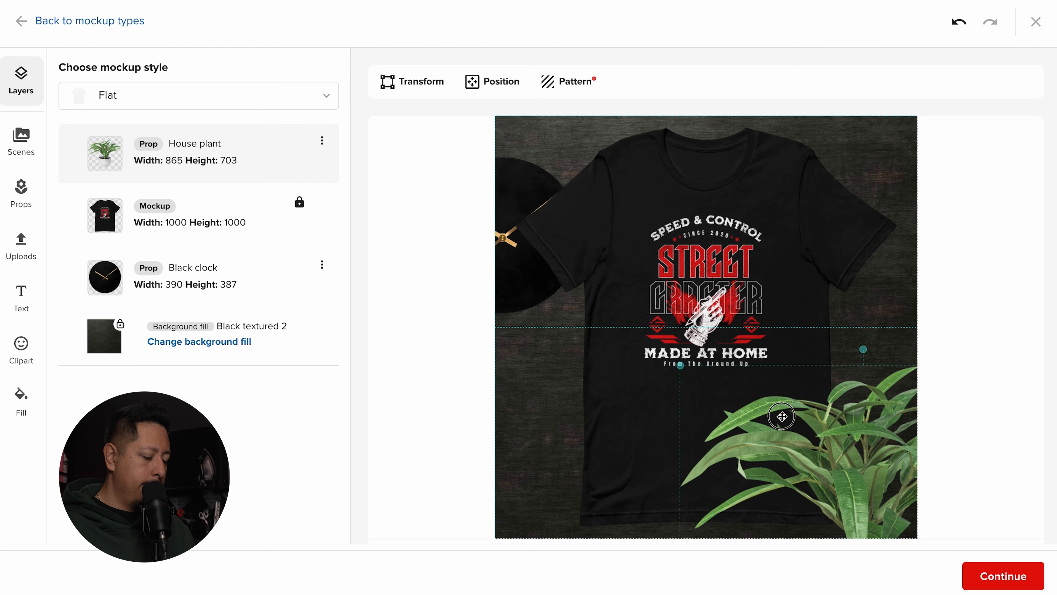
drag(782, 416, 883, 452)
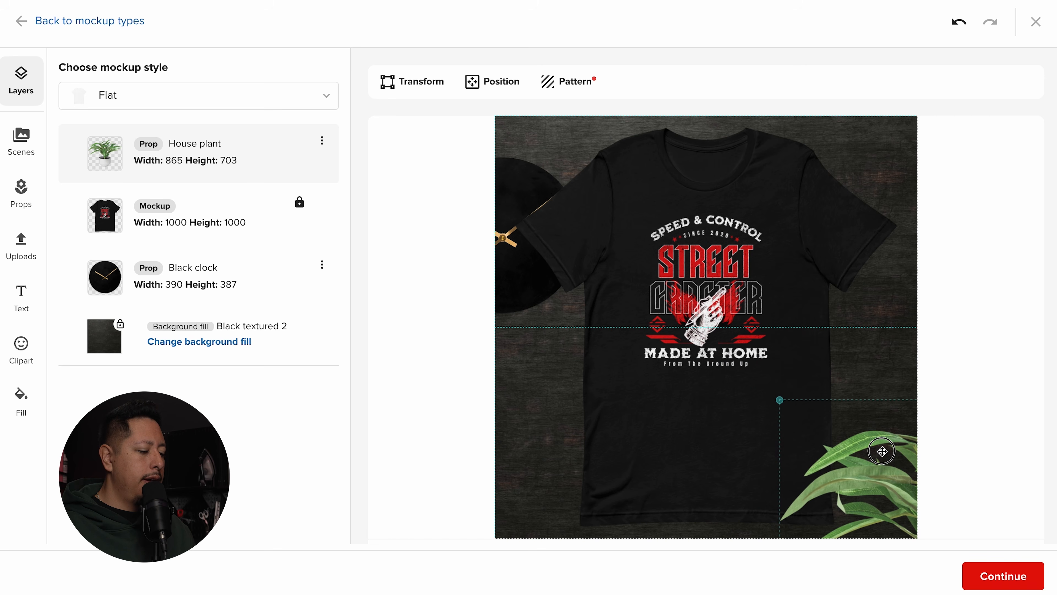
Step: Move the black clock prop up toward the top-left corner of the scene
click(532, 257)
drag(531, 198, 533, 115)
click(790, 227)
click(741, 266)
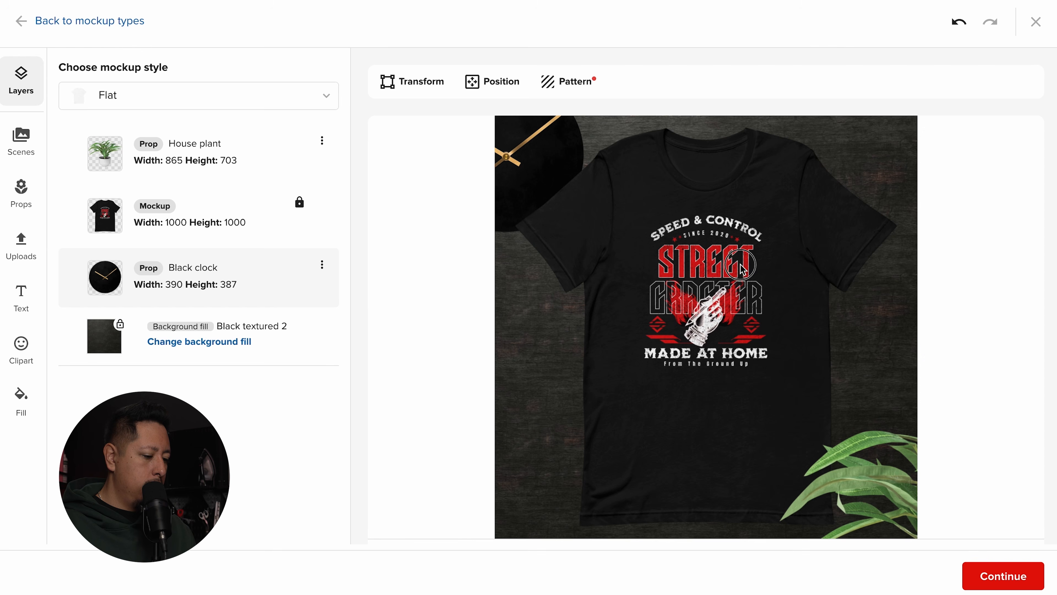
Step: Shrink the black clock to 283 × 281, then save the tee mockup as a reusable scene
click(540, 150)
drag(583, 240, 563, 215)
drag(542, 174, 561, 163)
click(1010, 577)
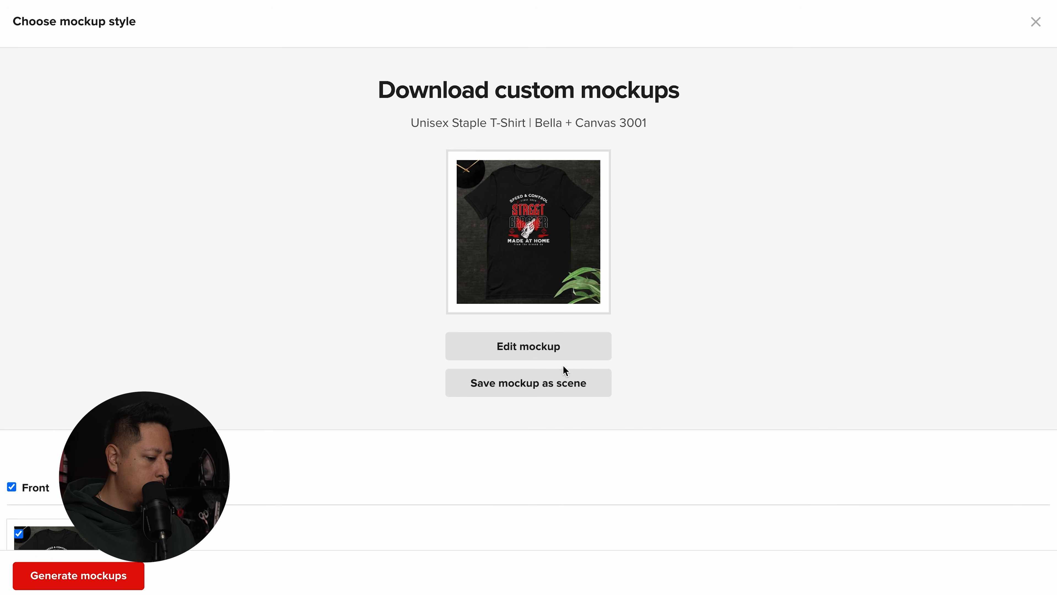
click(547, 389)
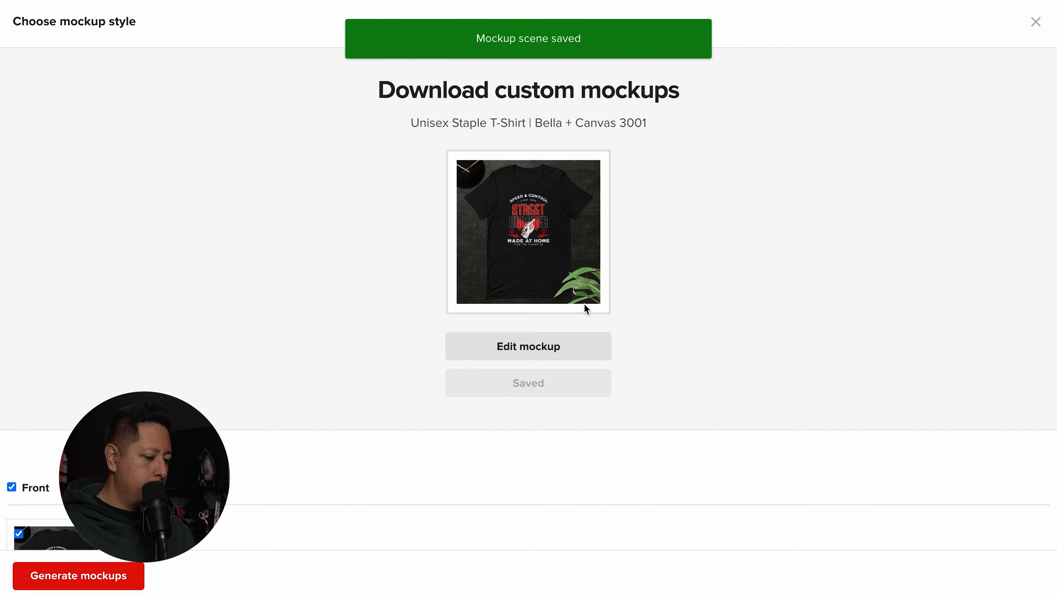
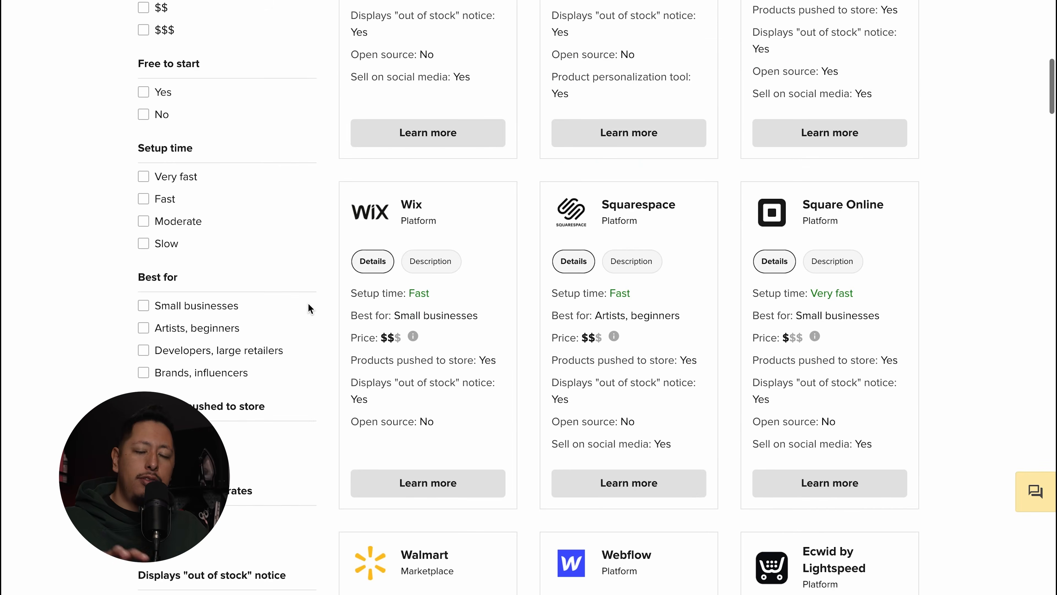
scroll(308, 304, down, 13)
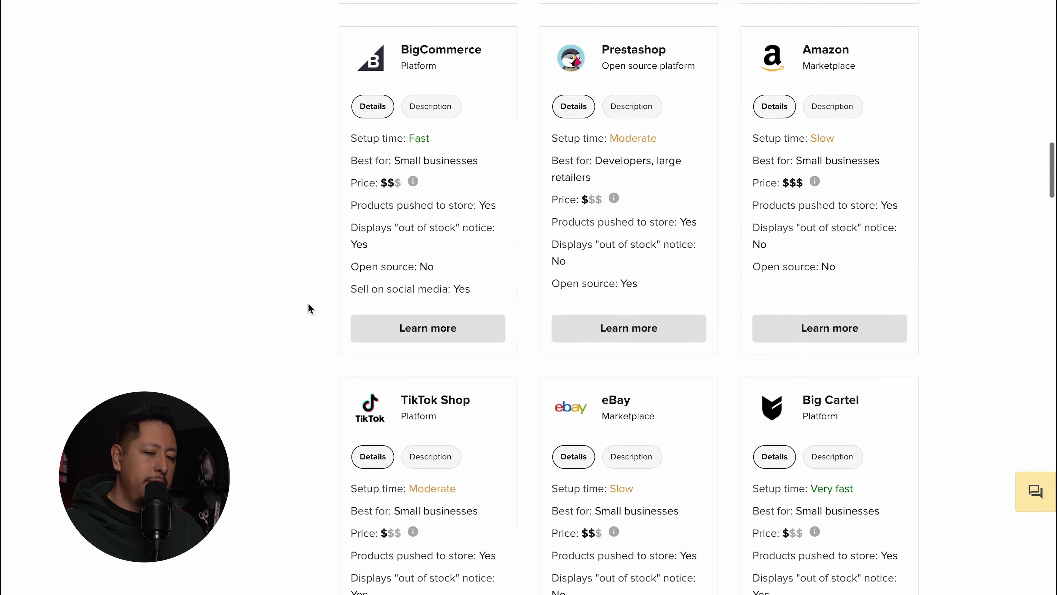
Step: Open Printful's Connect your TikTok store guide from the TikTok Shop integration card
scroll(308, 306, up, 2)
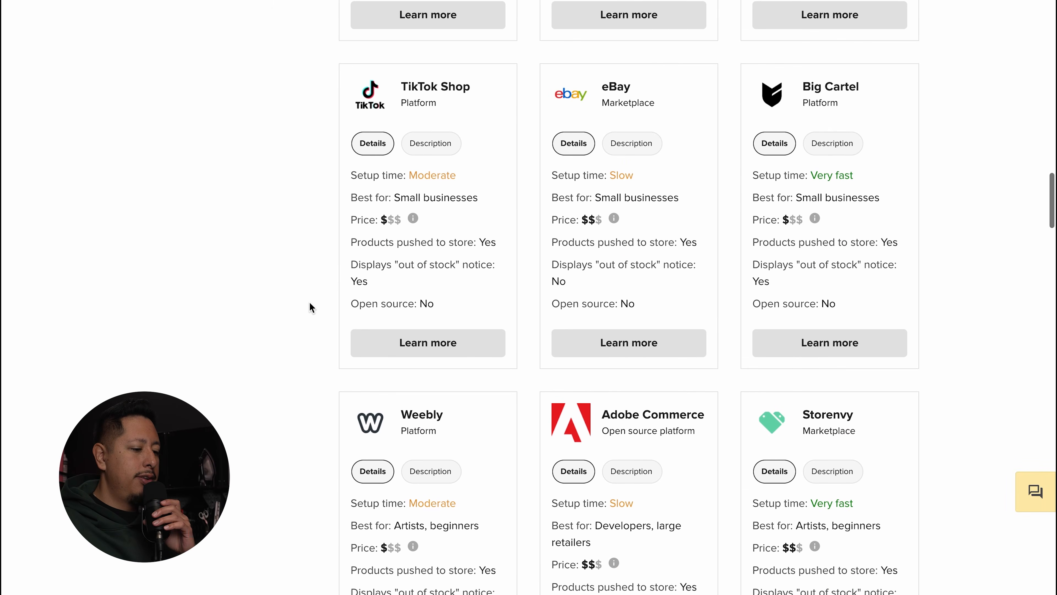
click(402, 343)
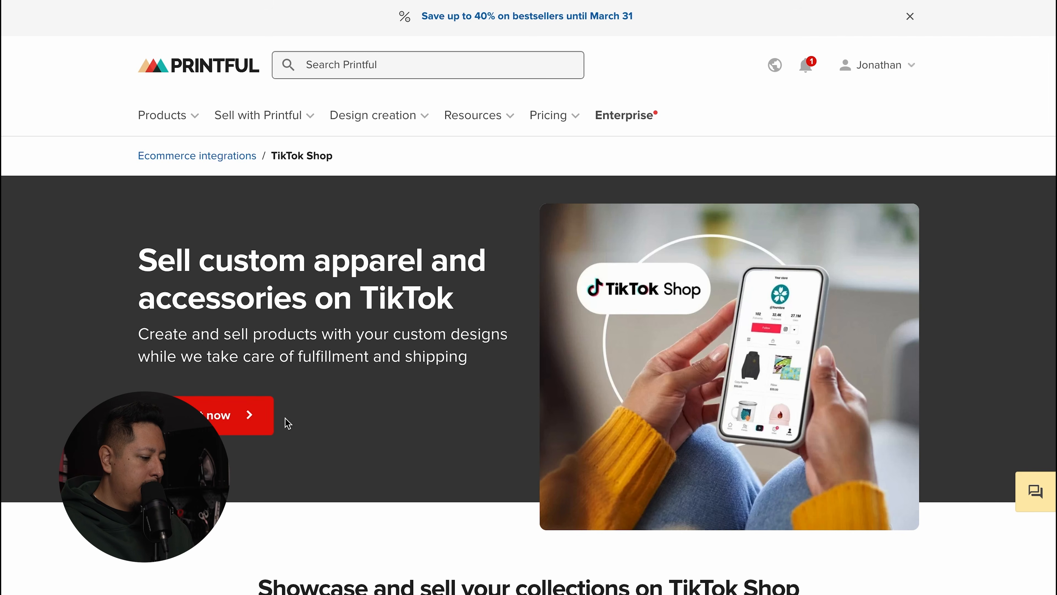
click(234, 414)
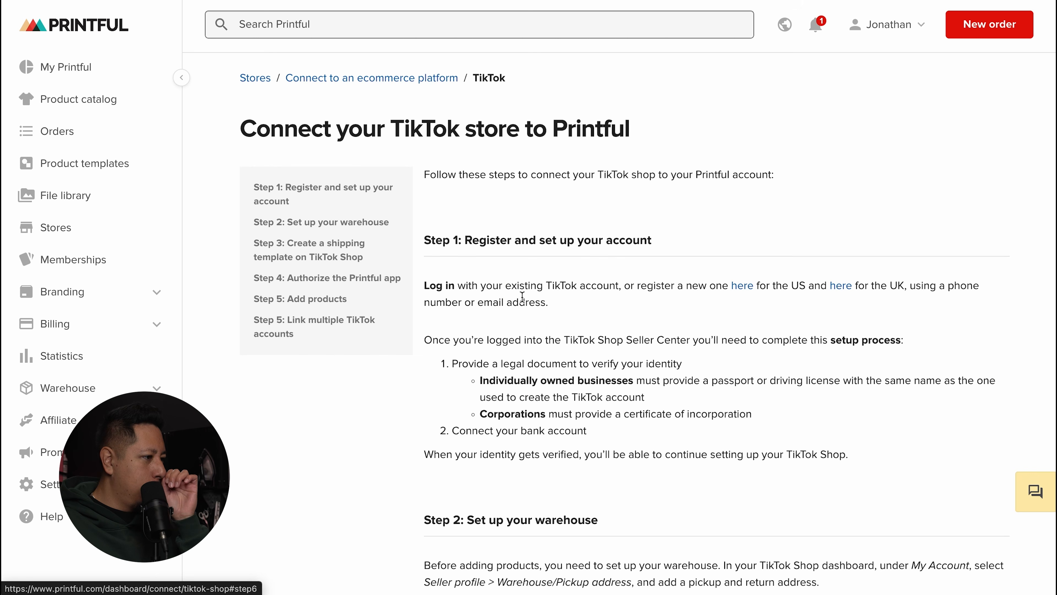
Step: Scroll to Step 2 and highlight the Warehouse/Pickup address instruction
scroll(595, 215, down, 3)
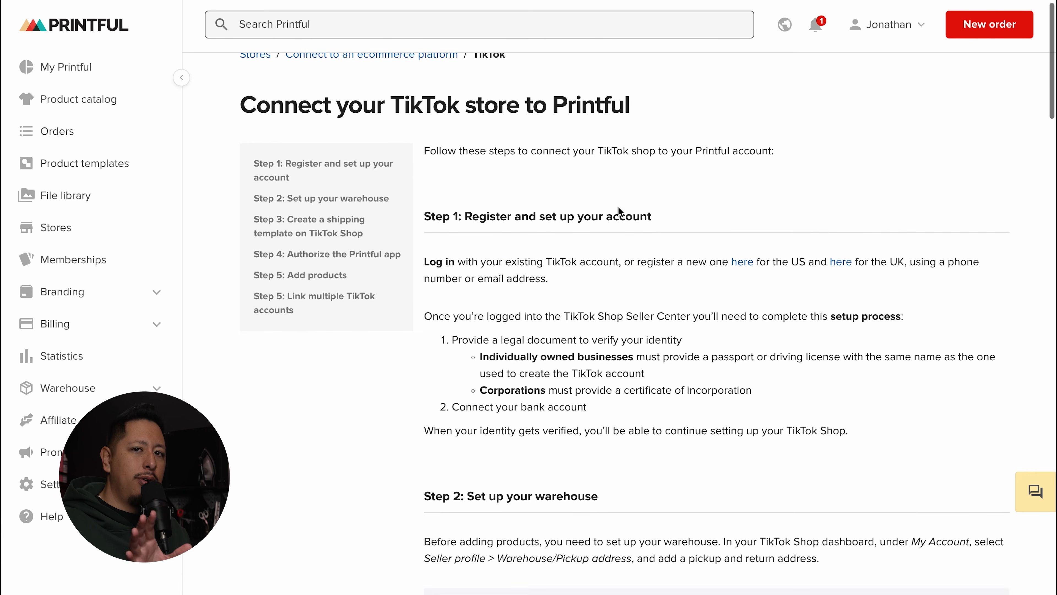
scroll(770, 246, up, 1)
scroll(792, 238, down, 5)
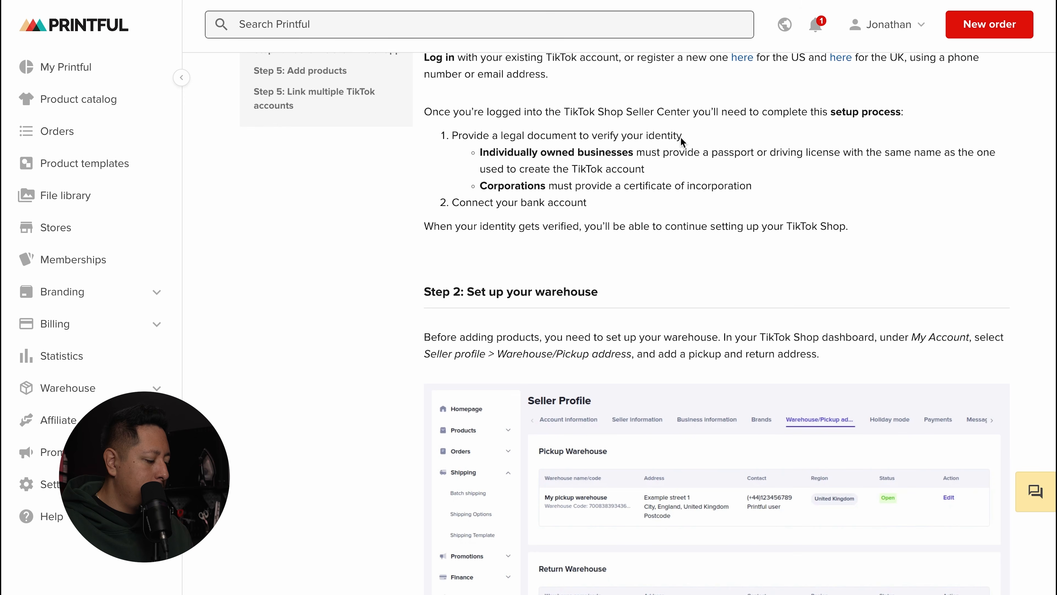
scroll(534, 150, down, 4)
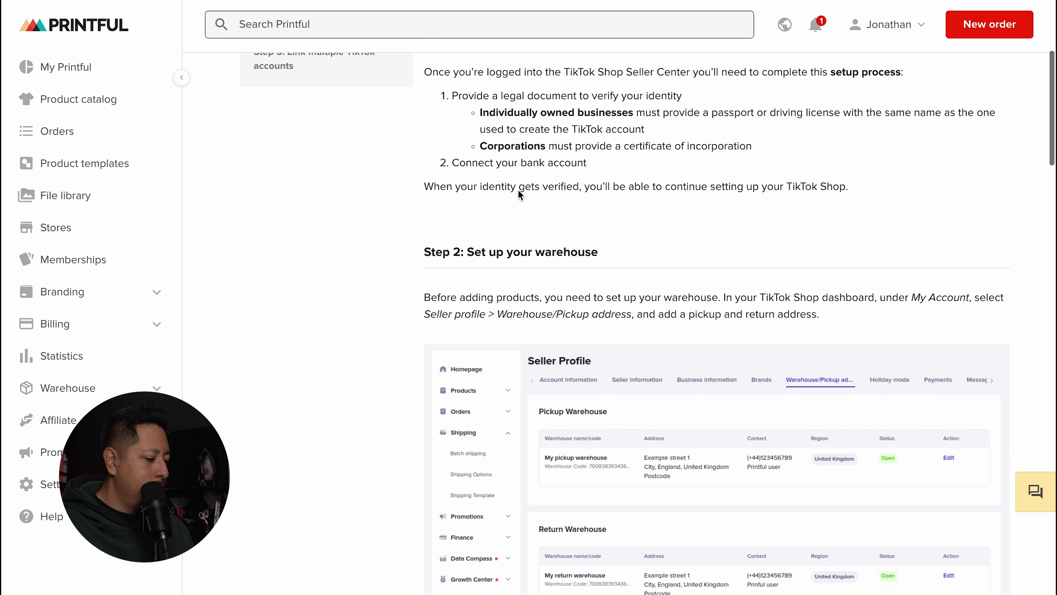
scroll(678, 199, up, 2)
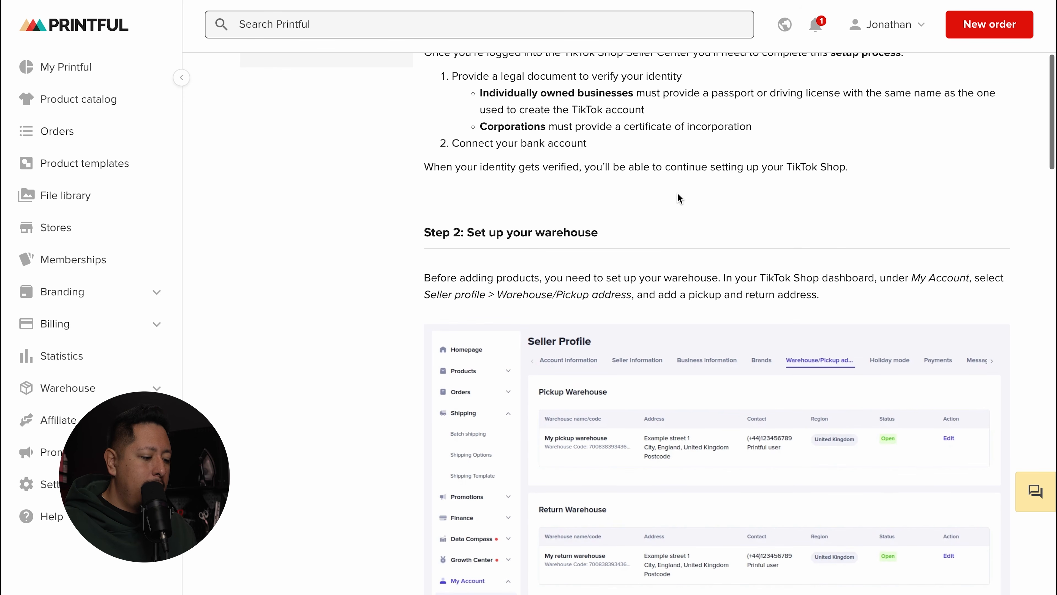
scroll(565, 168, down, 4)
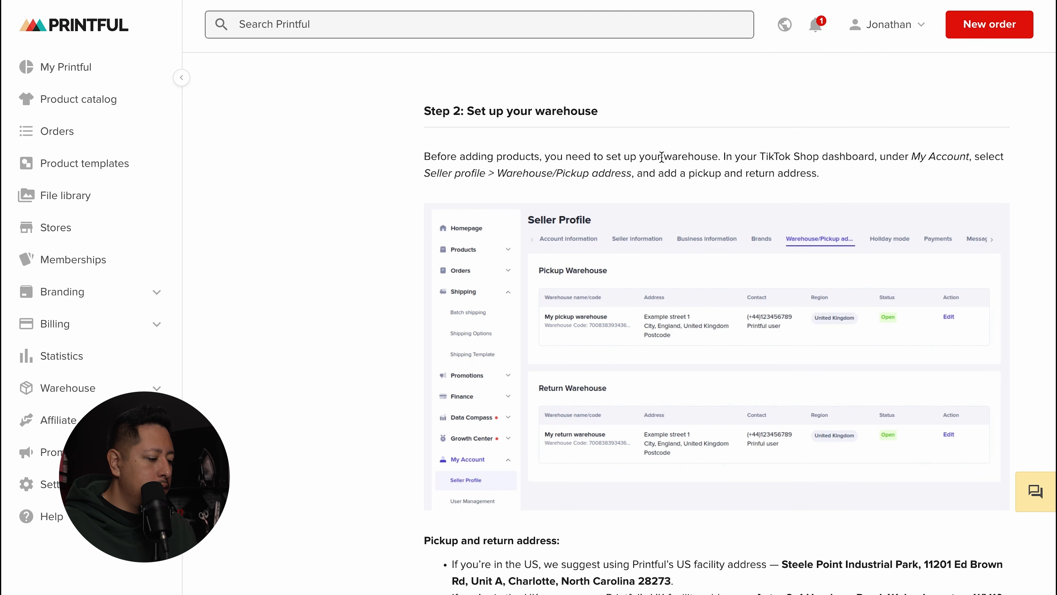
scroll(741, 159, down, 1)
scroll(741, 160, down, 2)
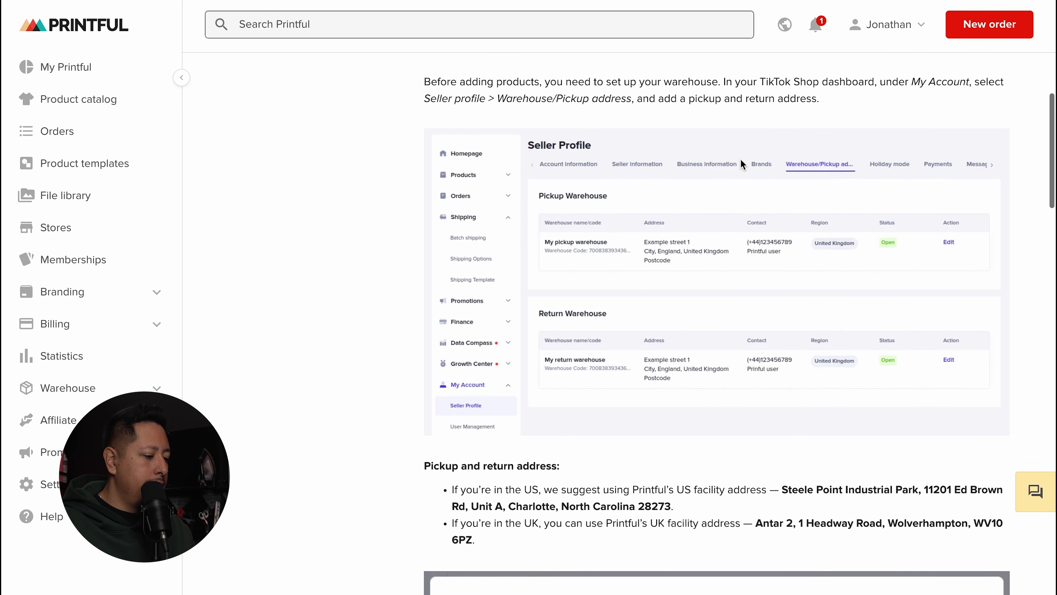
drag(501, 81, 737, 85)
Step: Highlight Printful's suggested US facility address in the guide
scroll(594, 166, down, 3)
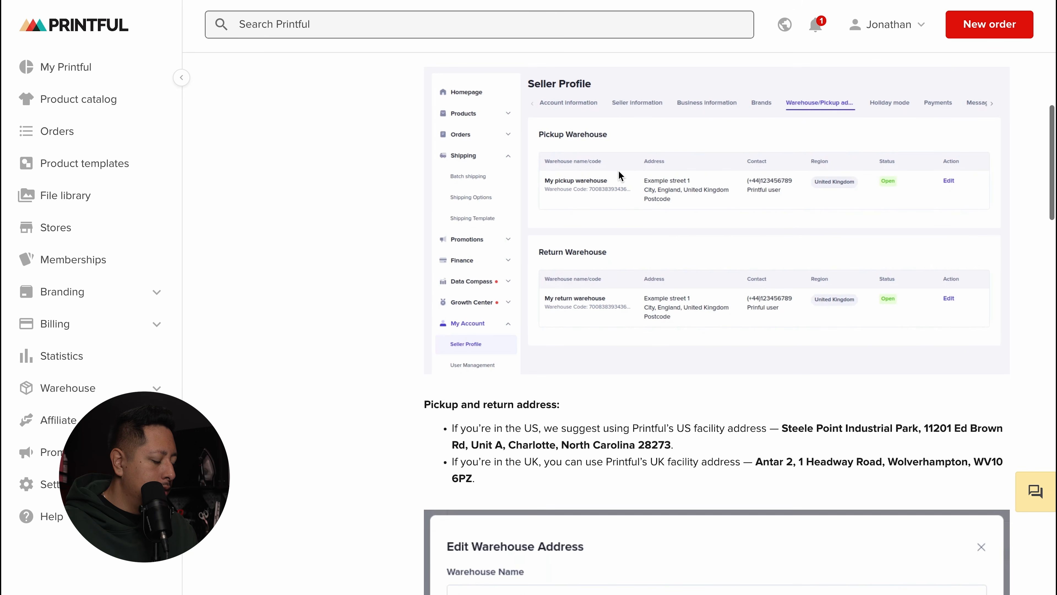
scroll(849, 141, down, 4)
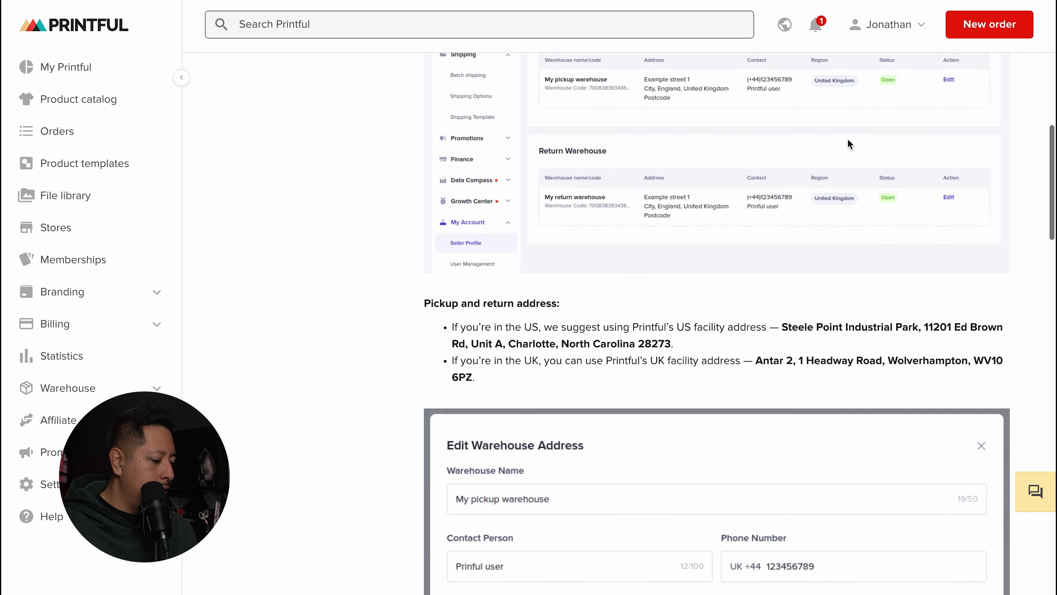
drag(607, 201, 699, 201)
click(732, 205)
drag(781, 200, 995, 221)
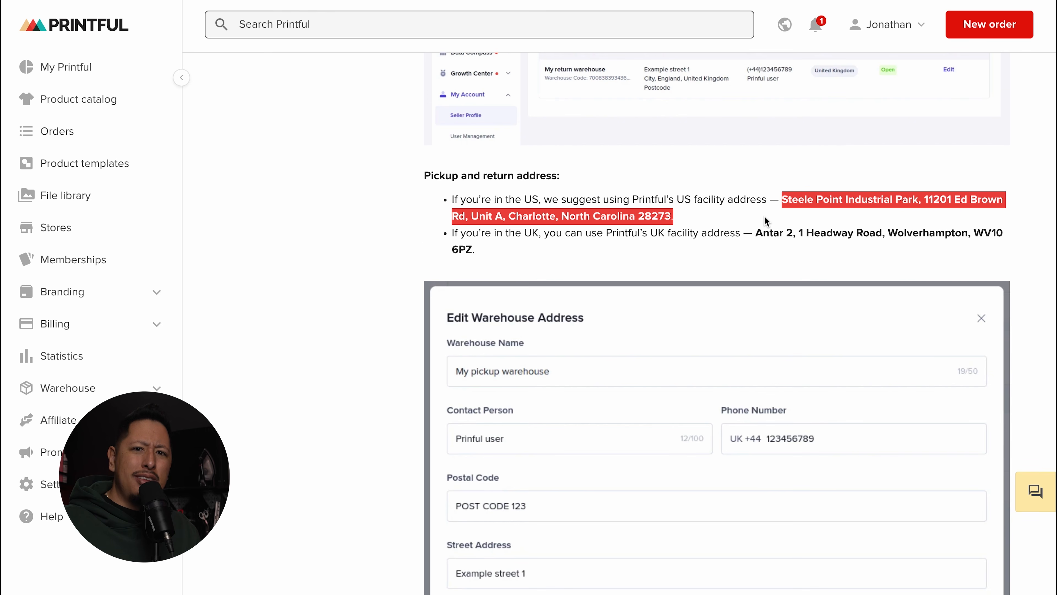
scroll(765, 218, down, 5)
scroll(765, 215, down, 7)
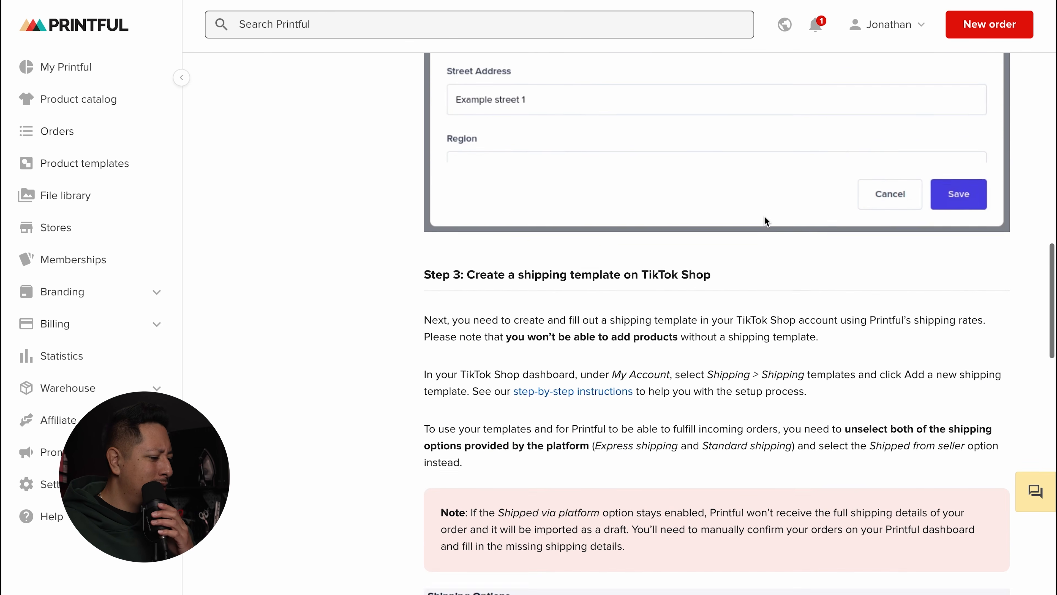
scroll(765, 215, up, 8)
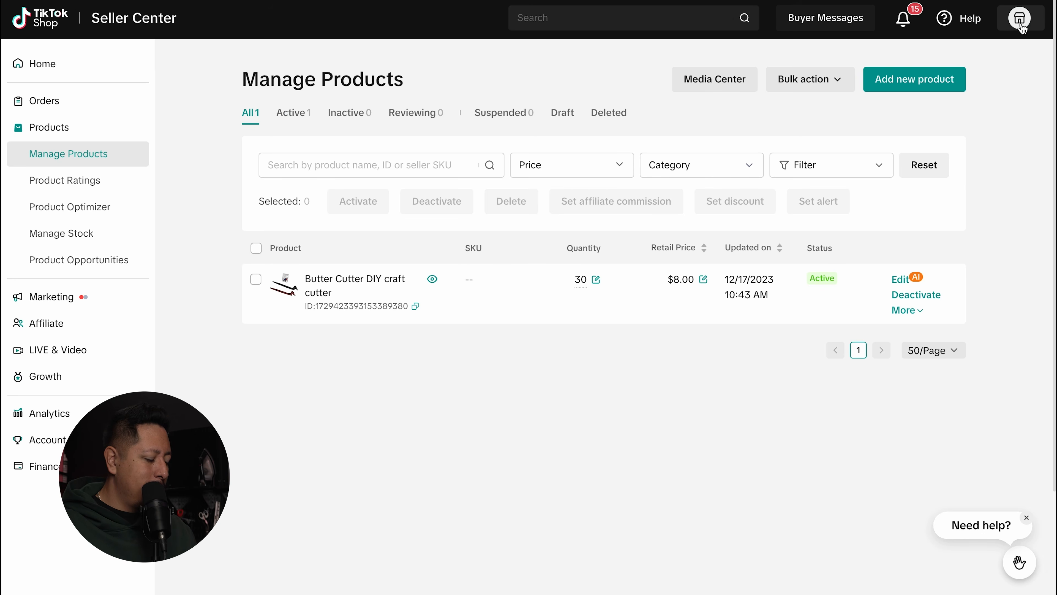
Step: Go to Warehouse Settings in Account Settings and start adding a new warehouse address
mouse_move(1020, 18)
click(957, 140)
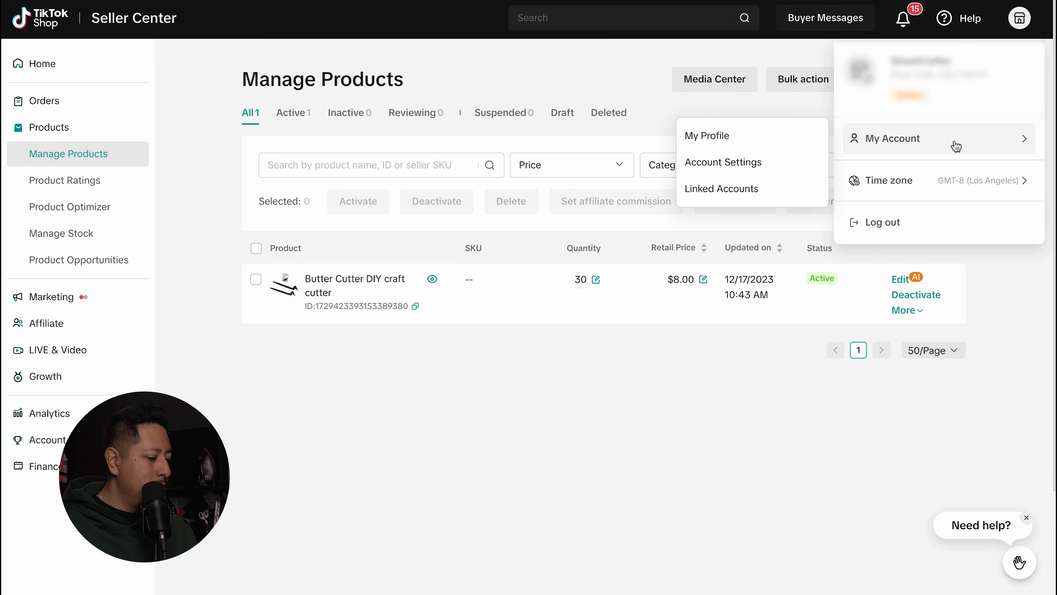
click(744, 161)
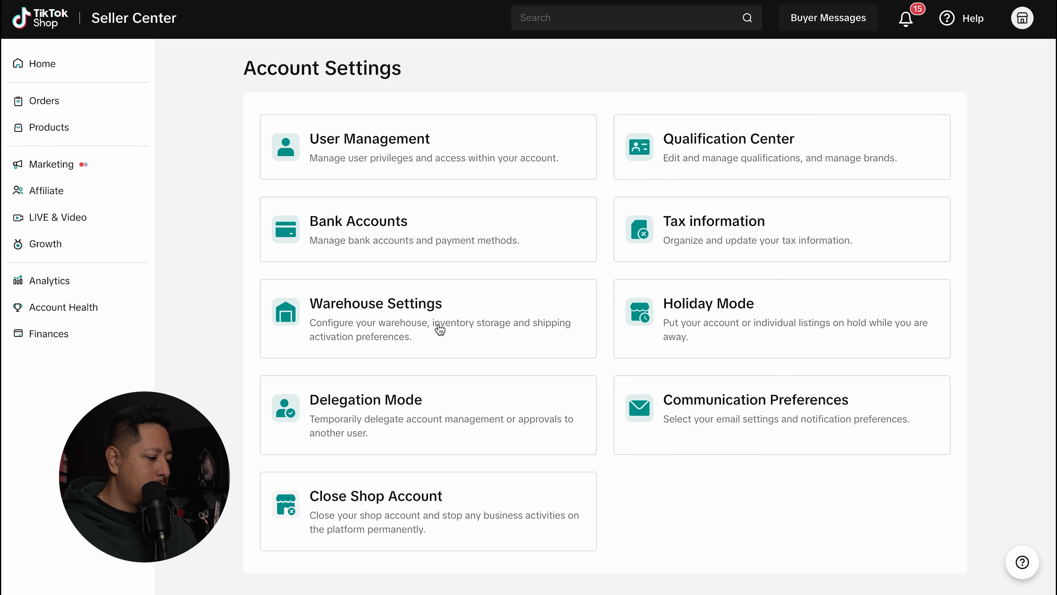
click(440, 329)
click(881, 141)
click(878, 164)
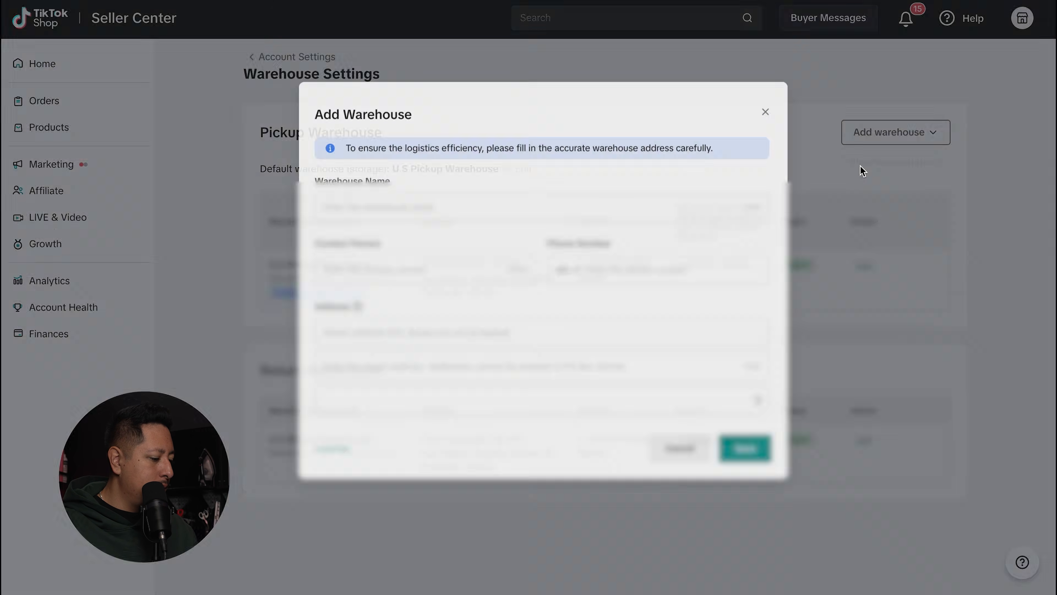
Step: Name the warehouse Printful and paste its address, choosing the suggested Steele Creek Rd entry
click(410, 217)
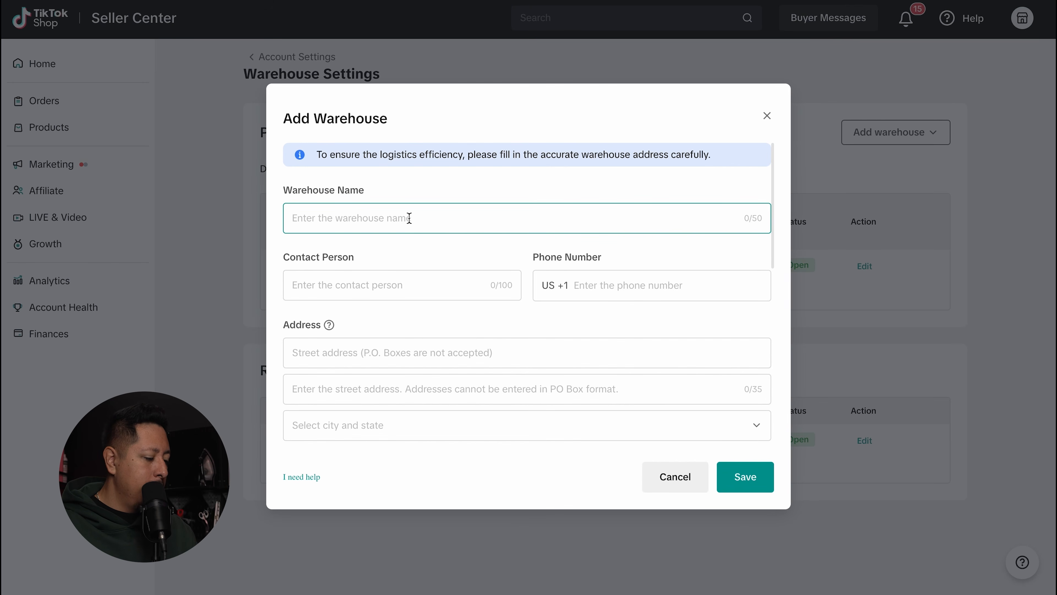
text(Prin)
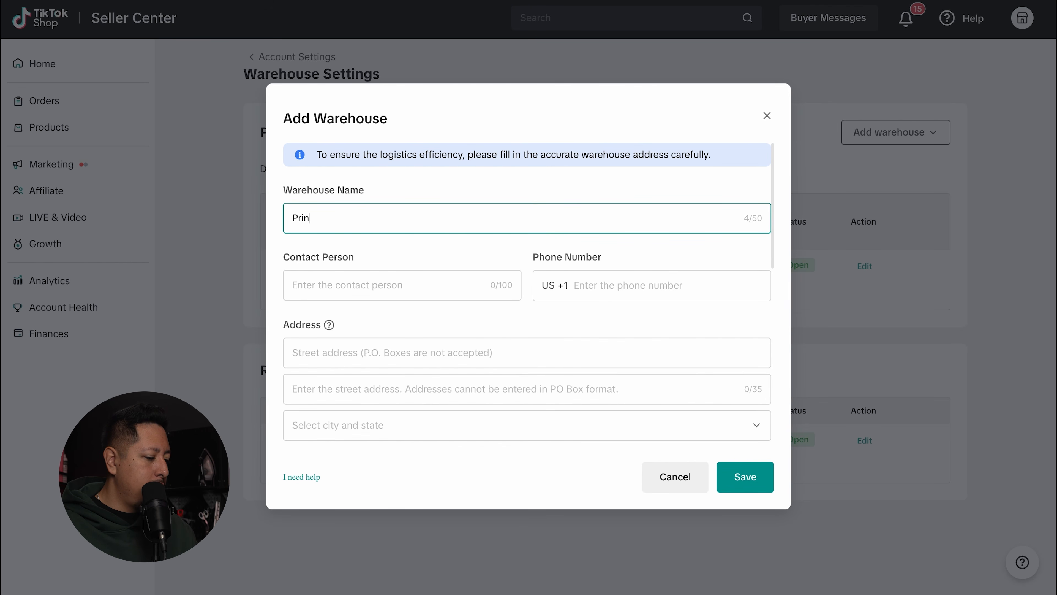
text(tful)
click(408, 352)
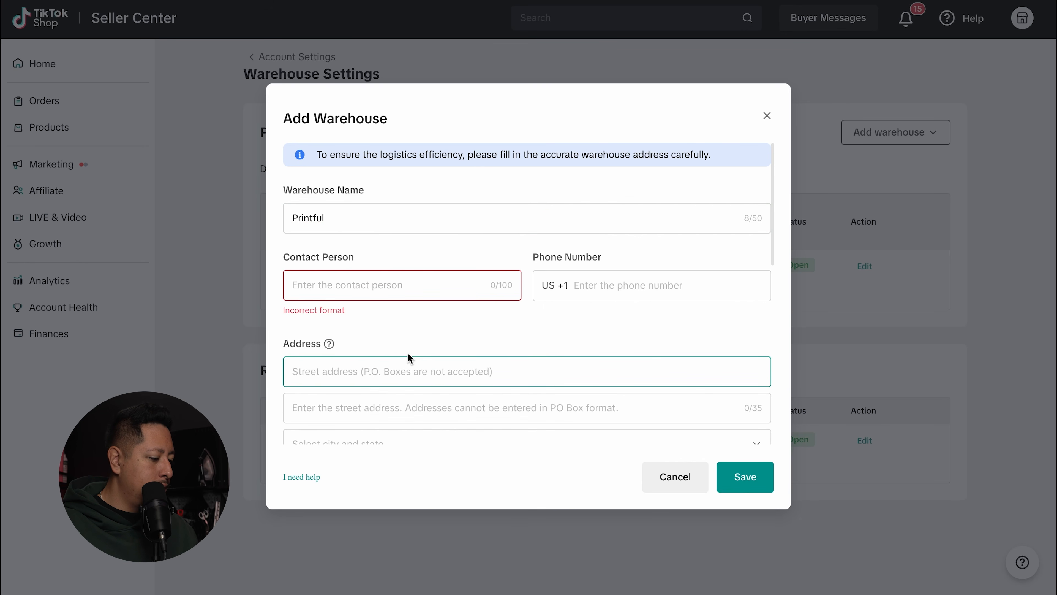
text(Steele Point Industrial Park, 11201)
click(482, 405)
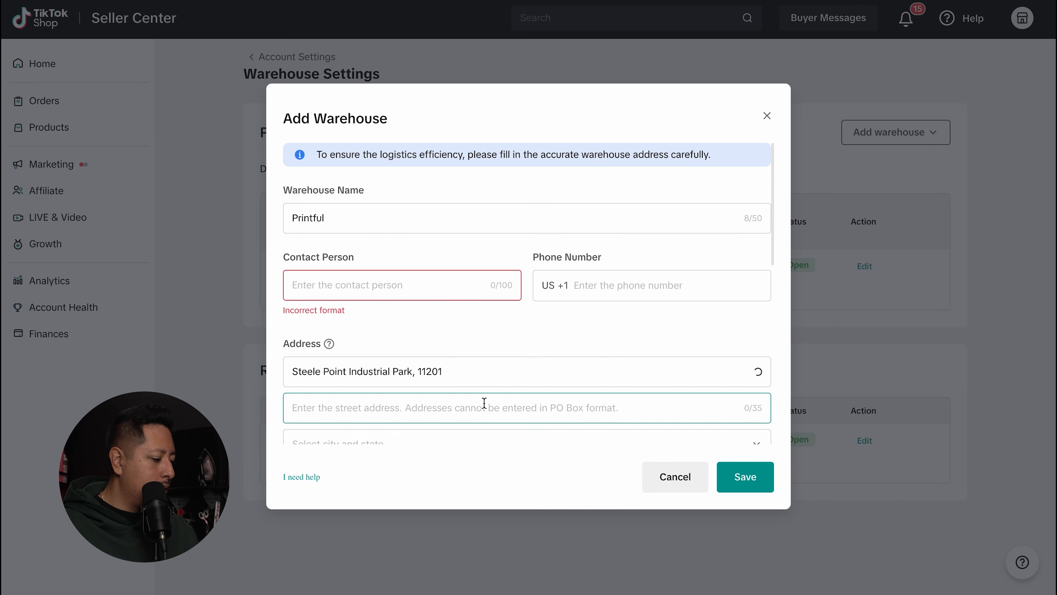
scroll(514, 312, down, 3)
scroll(515, 311, down, 3)
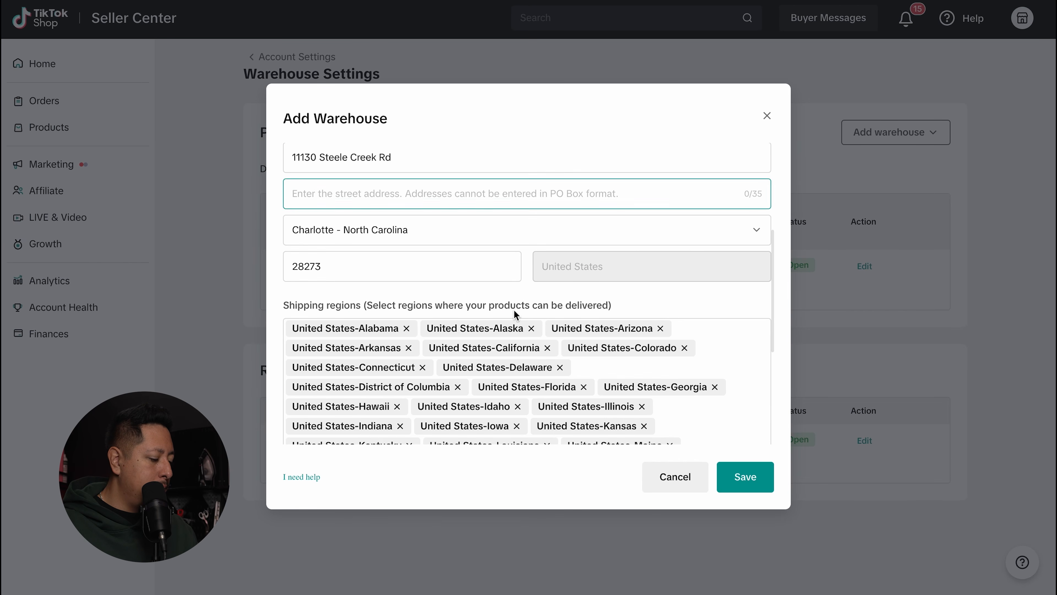
scroll(533, 279, down, 2)
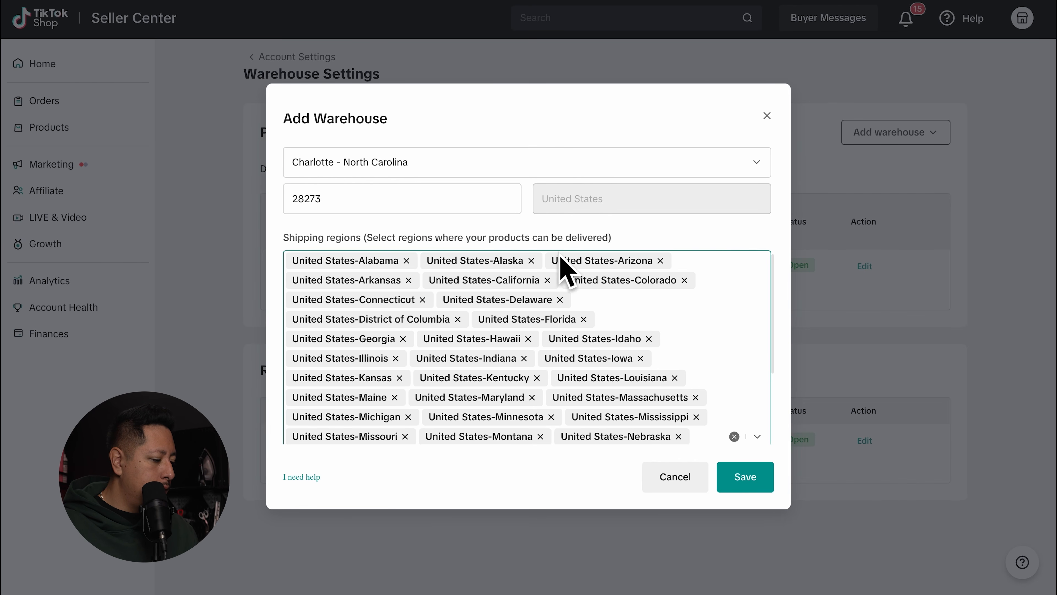
scroll(553, 268, down, 4)
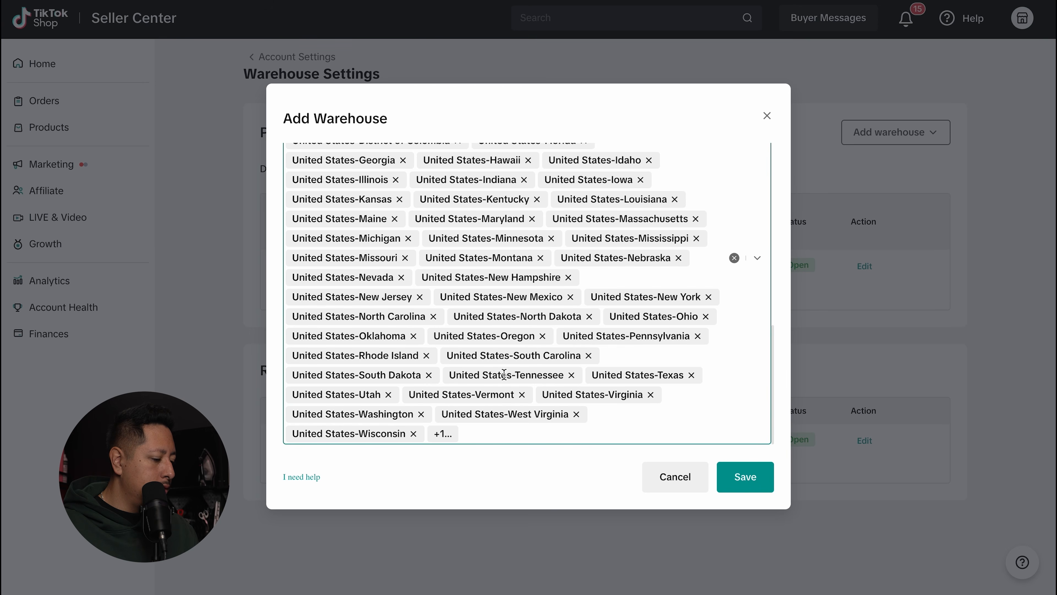
scroll(503, 374, up, 10)
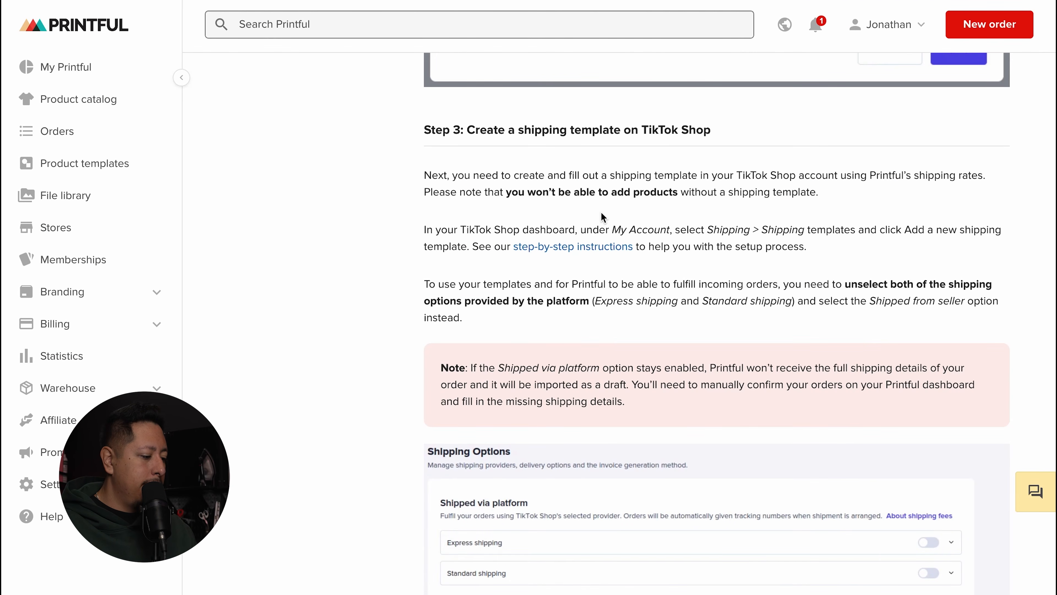
Step: Scroll the Printful guide down to Step 3 on setting up TikTok shipping
scroll(636, 192, down, 1)
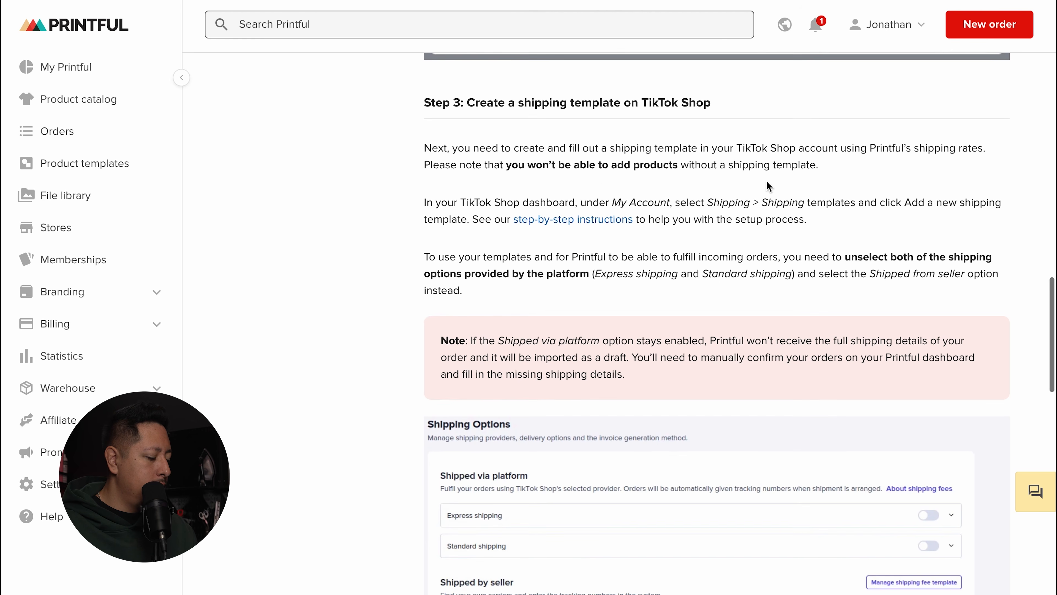
scroll(808, 177, down, 3)
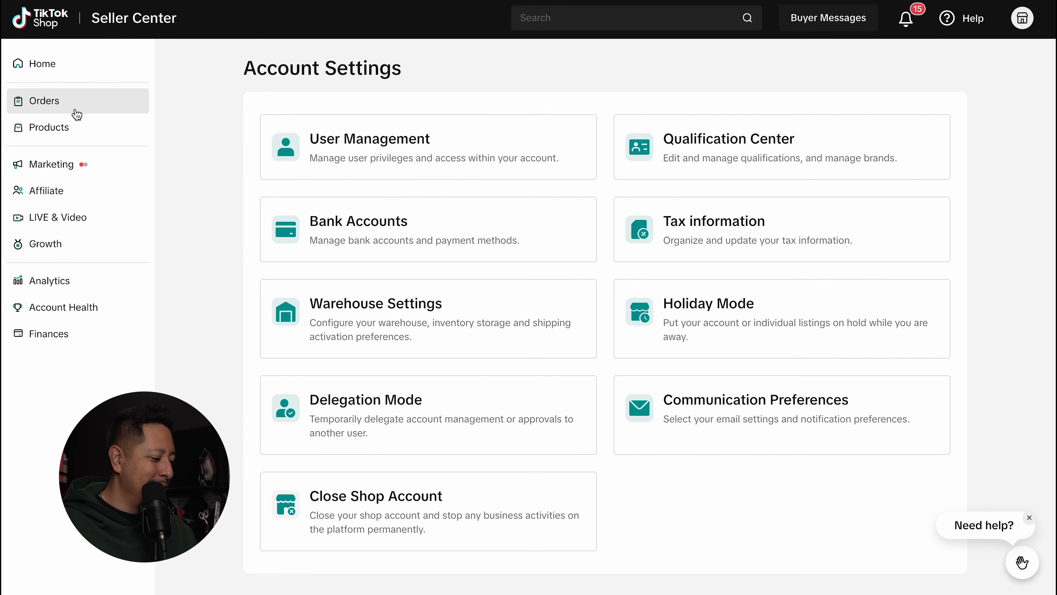
Step: Go to the shipping templates page under Orders, dismissing the introduction tips
click(76, 110)
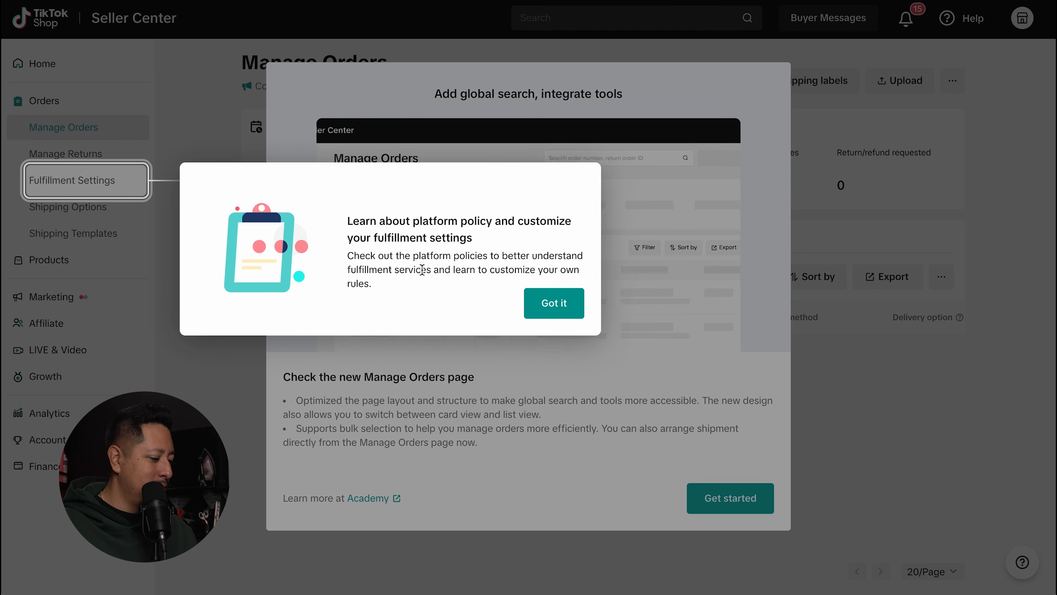
click(543, 304)
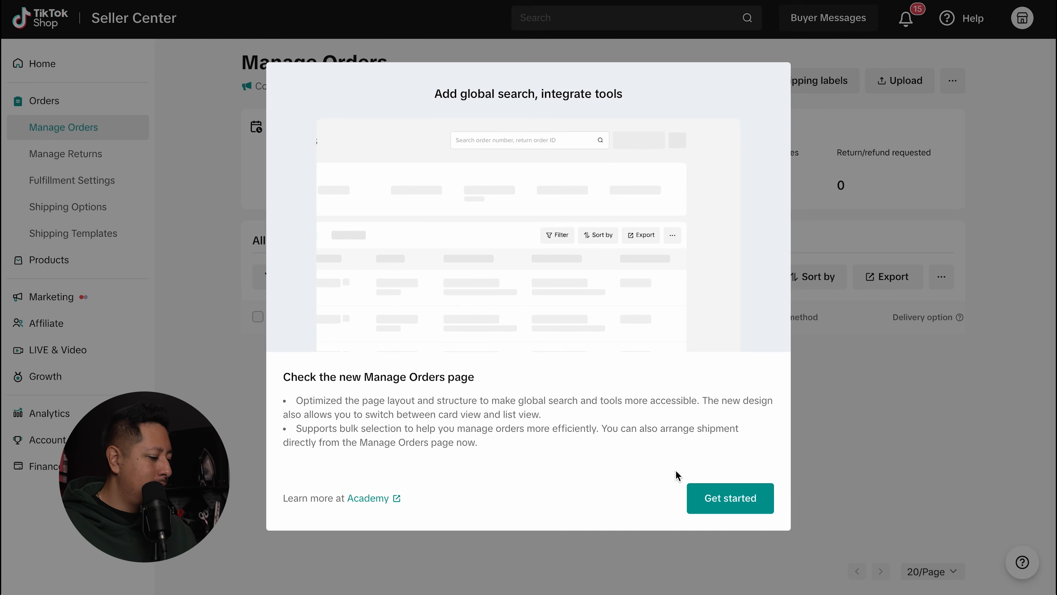
click(724, 499)
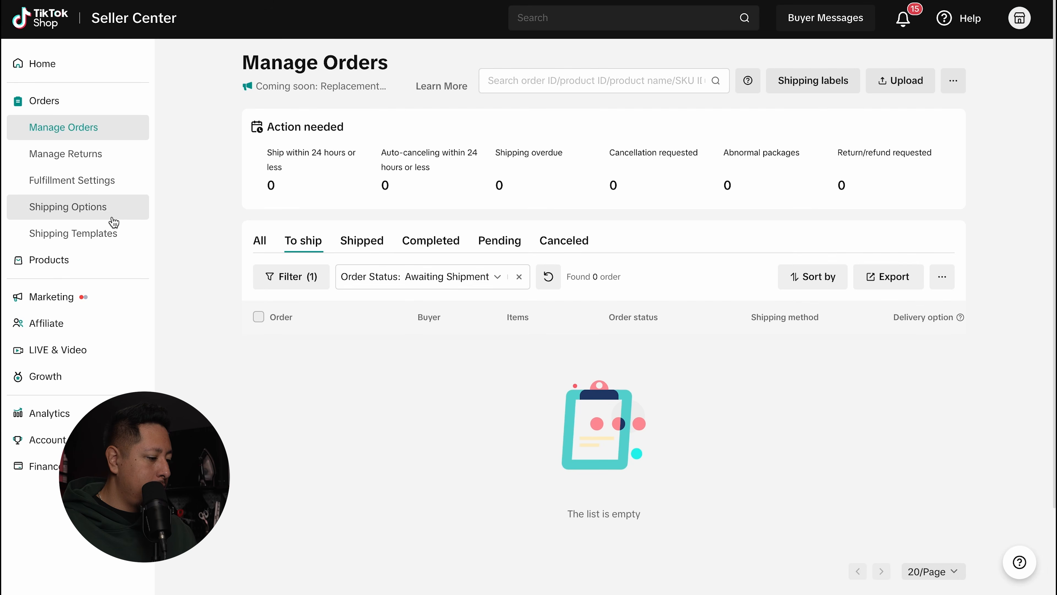
click(104, 234)
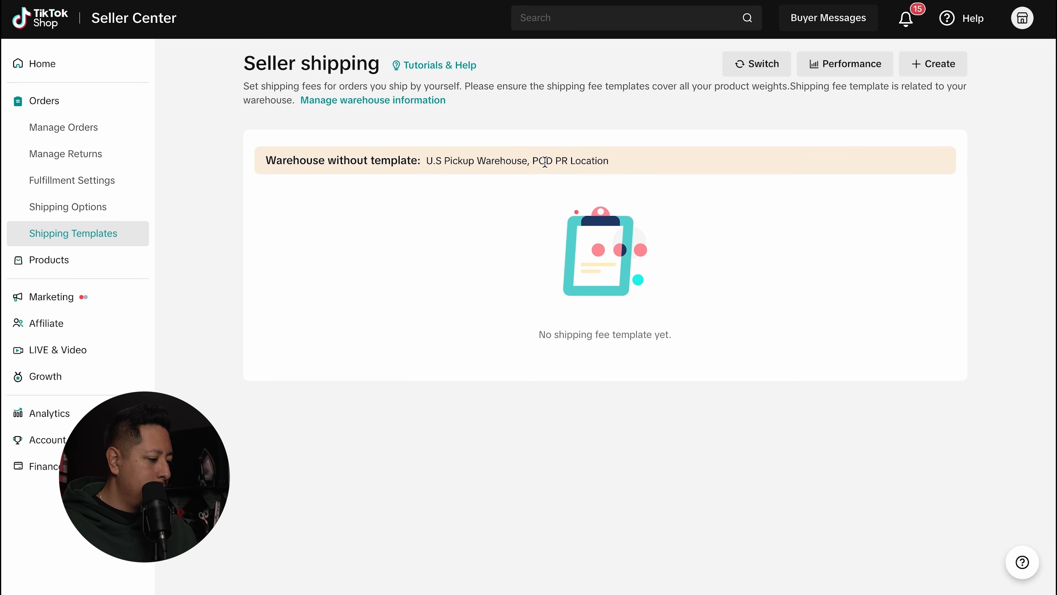
Step: Create a brand-new shipping fee template shipping from POD PR Location
click(933, 63)
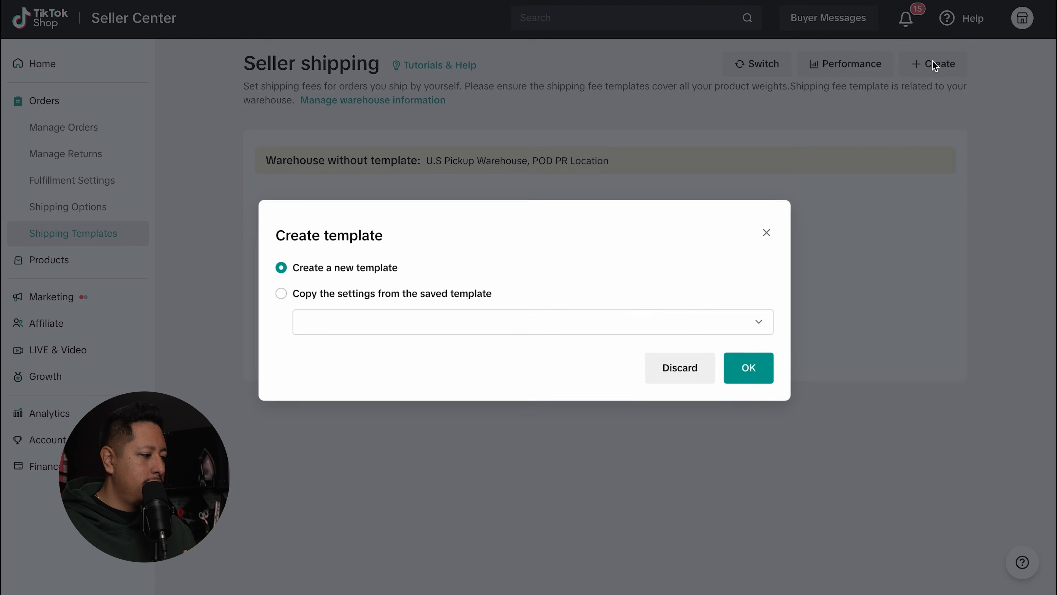
click(681, 326)
click(545, 281)
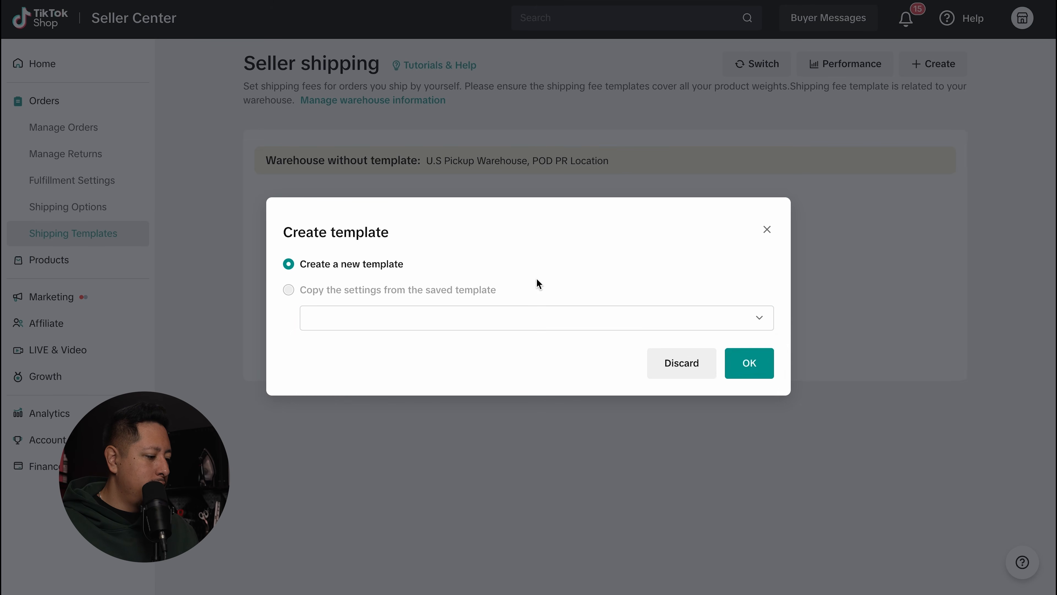
click(747, 362)
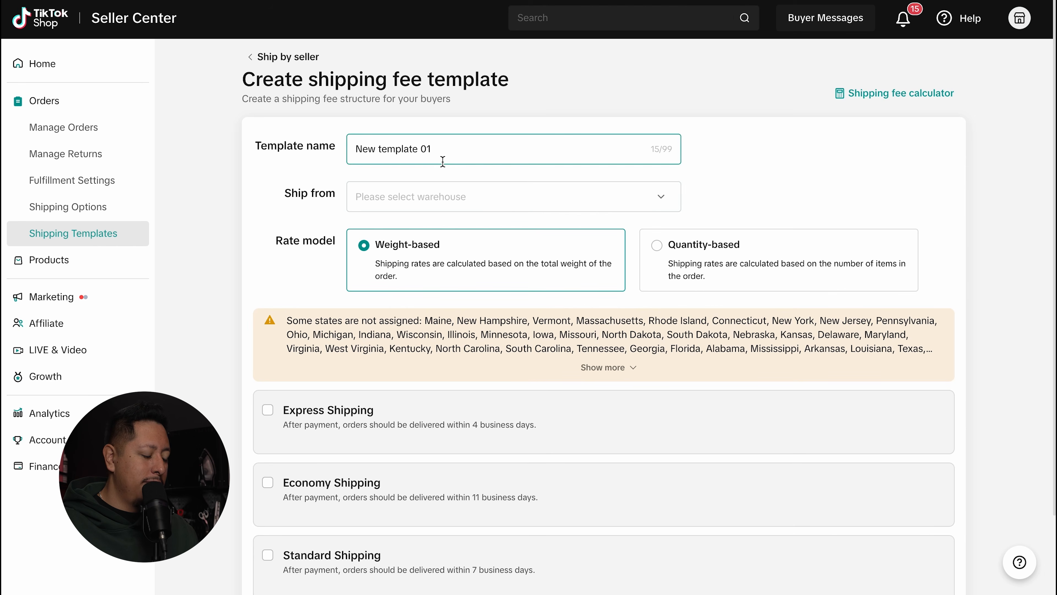
click(473, 198)
click(402, 275)
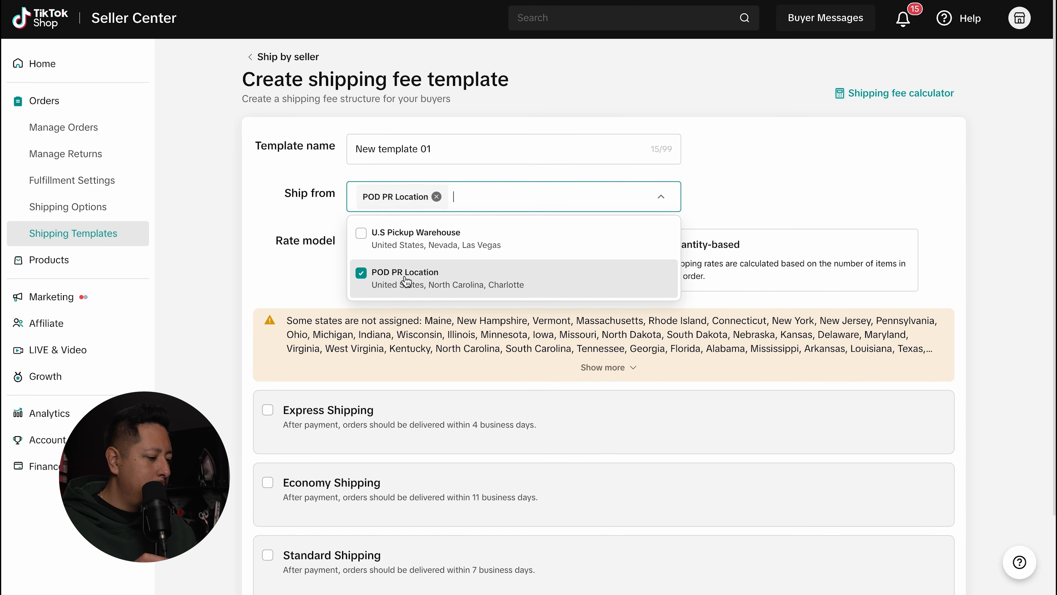
click(291, 227)
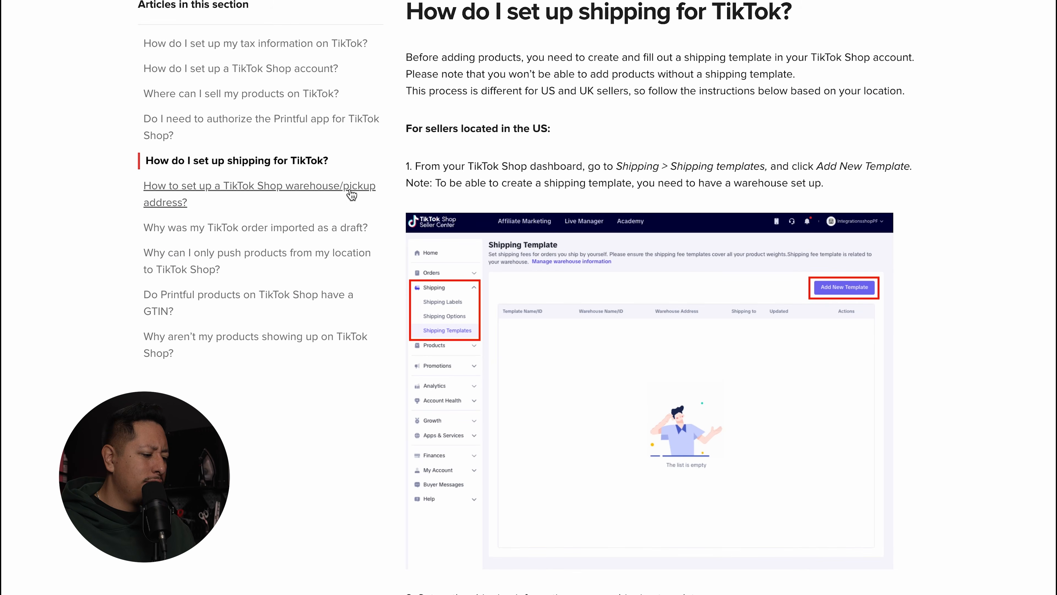
scroll(953, 169, down, 3)
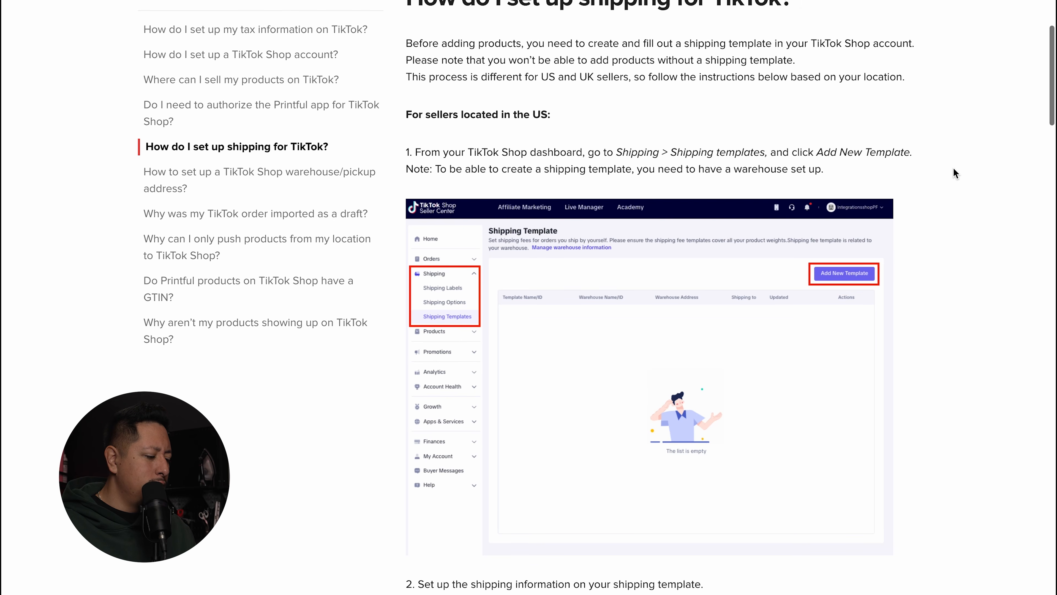
scroll(953, 171, down, 3)
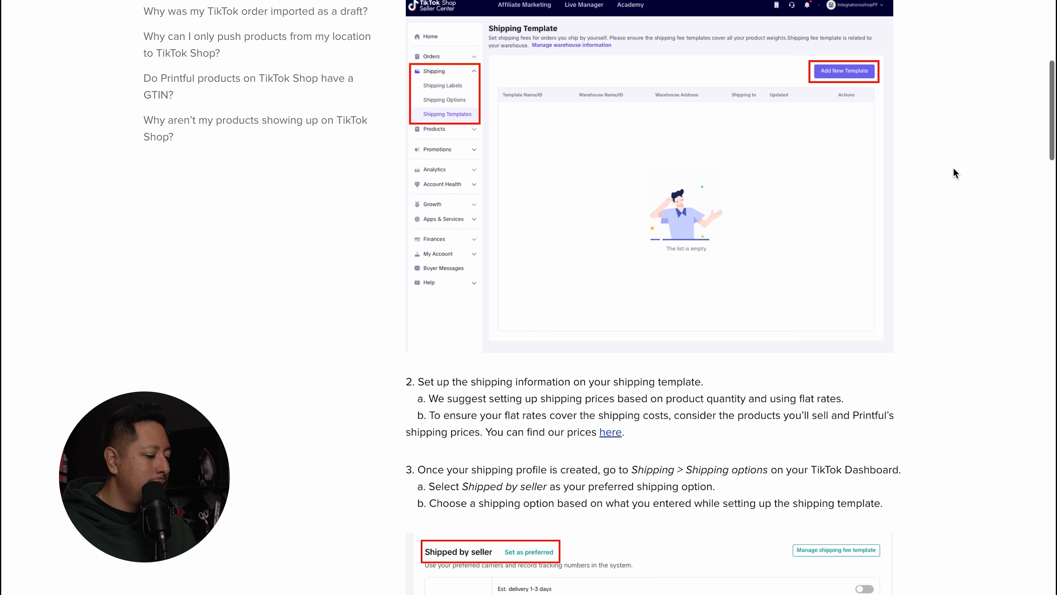
scroll(953, 171, down, 2)
scroll(953, 172, down, 5)
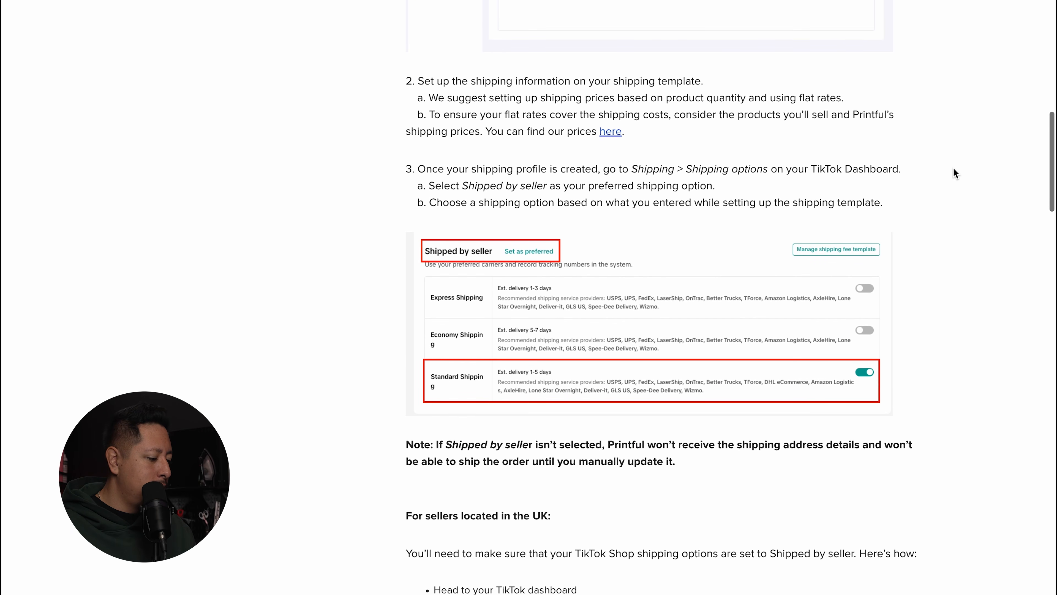
scroll(920, 157, down, 1)
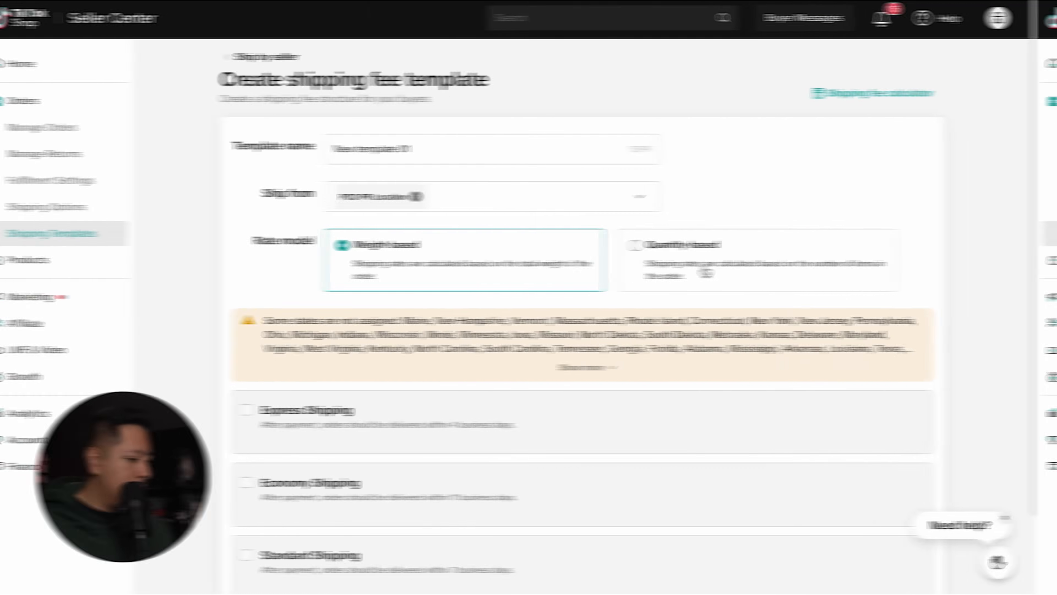
Step: Rename the shipping template to Standard Ship
scroll(826, 210, down, 1)
click(444, 122)
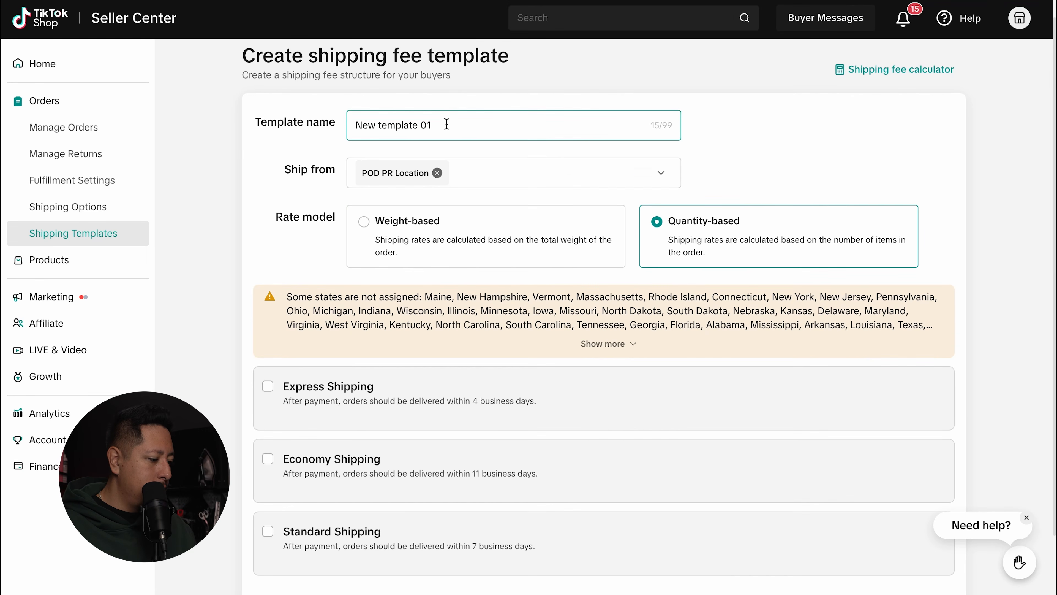
triple_click(444, 120)
text(Standard Ship)
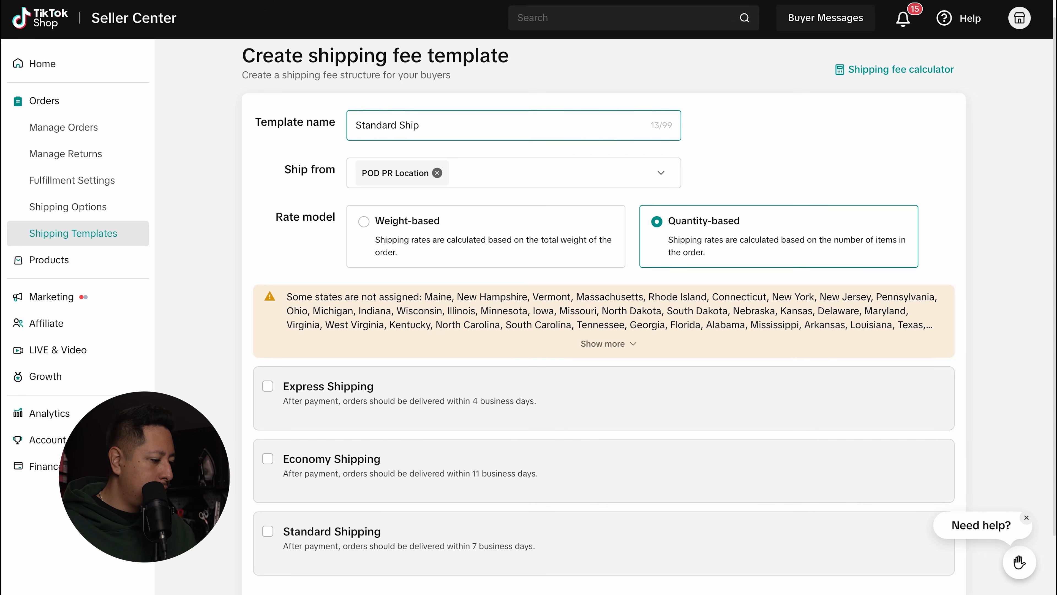
click(857, 146)
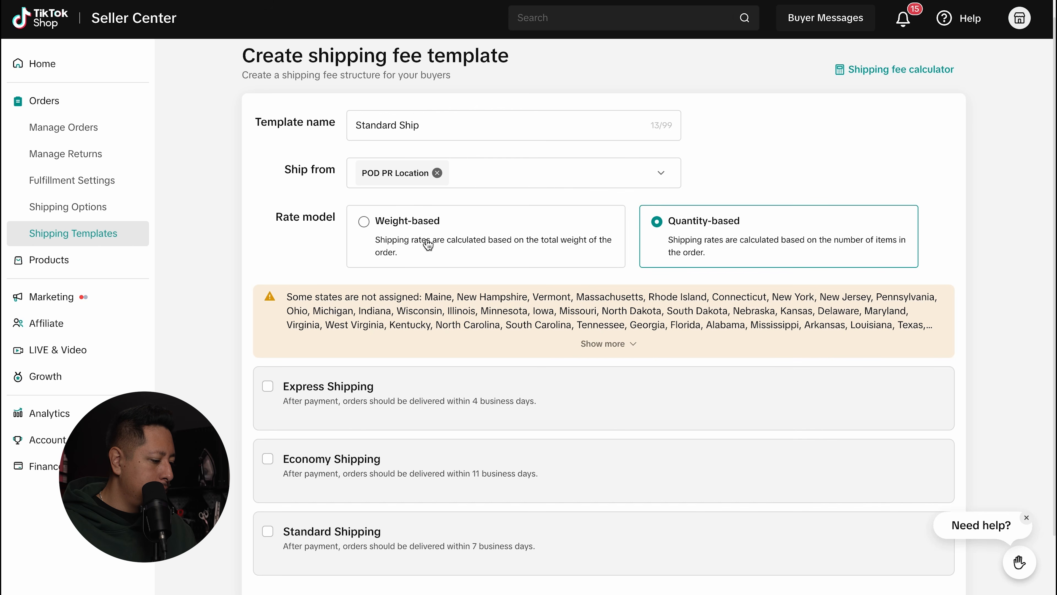
Step: Enable Economy and Standard Shipping, switching Standard to item-count price conditions
scroll(808, 190, down, 3)
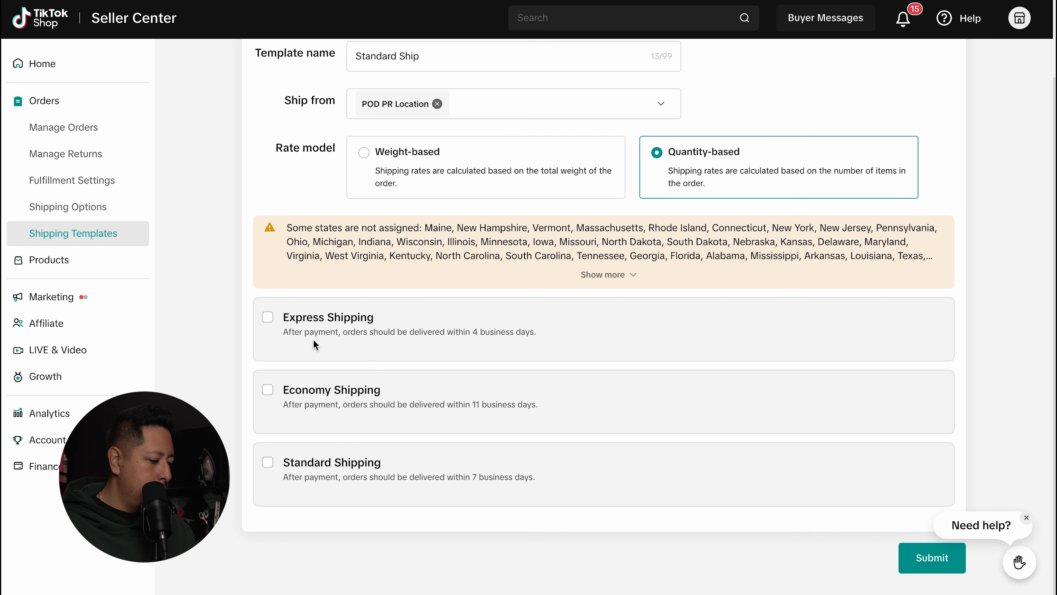
click(268, 390)
scroll(397, 392, down, 3)
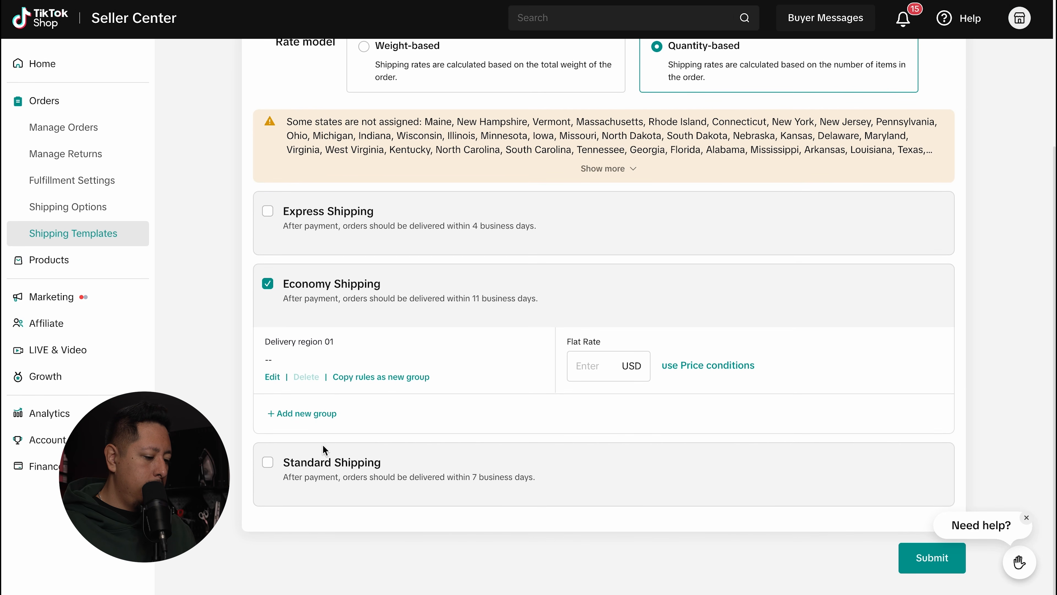
click(268, 462)
scroll(471, 410, down, 3)
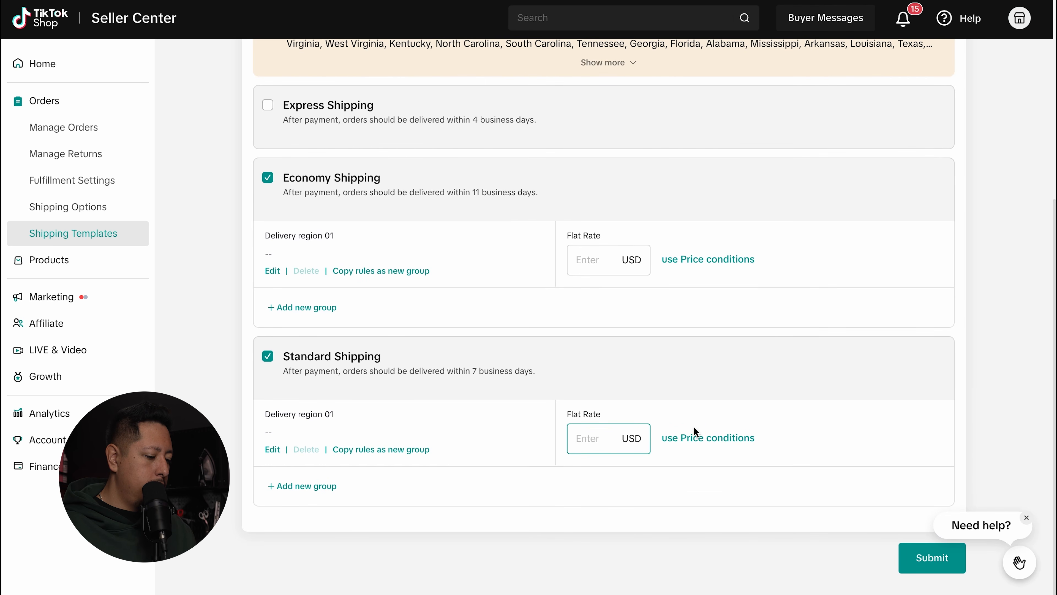
click(718, 445)
scroll(744, 395, down, 3)
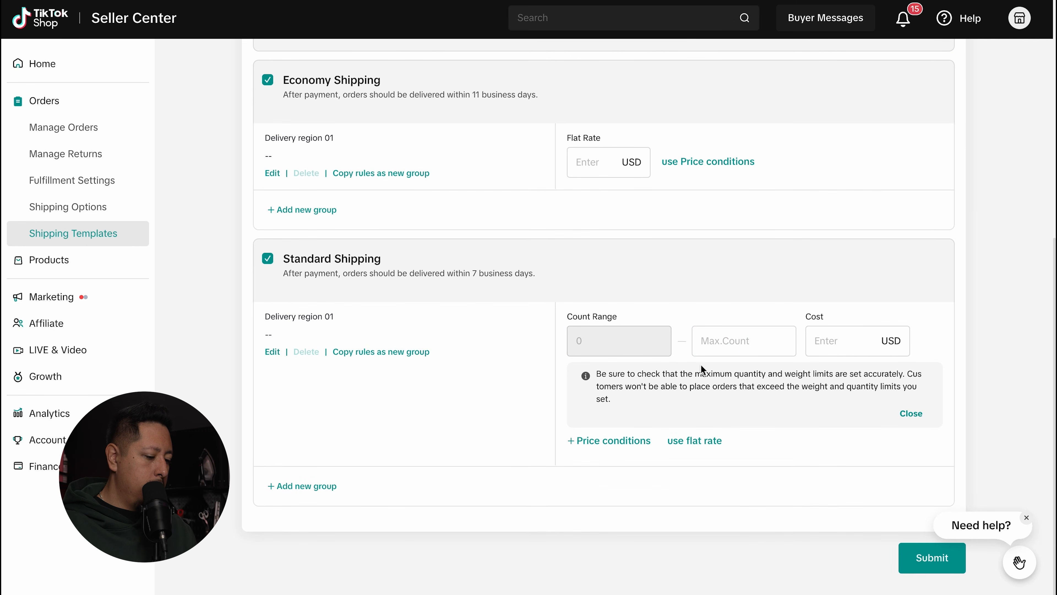
Step: Set the first Standard tier to 0–1 items at $4.75 and add a 1–2 tier at $6.95
click(753, 342)
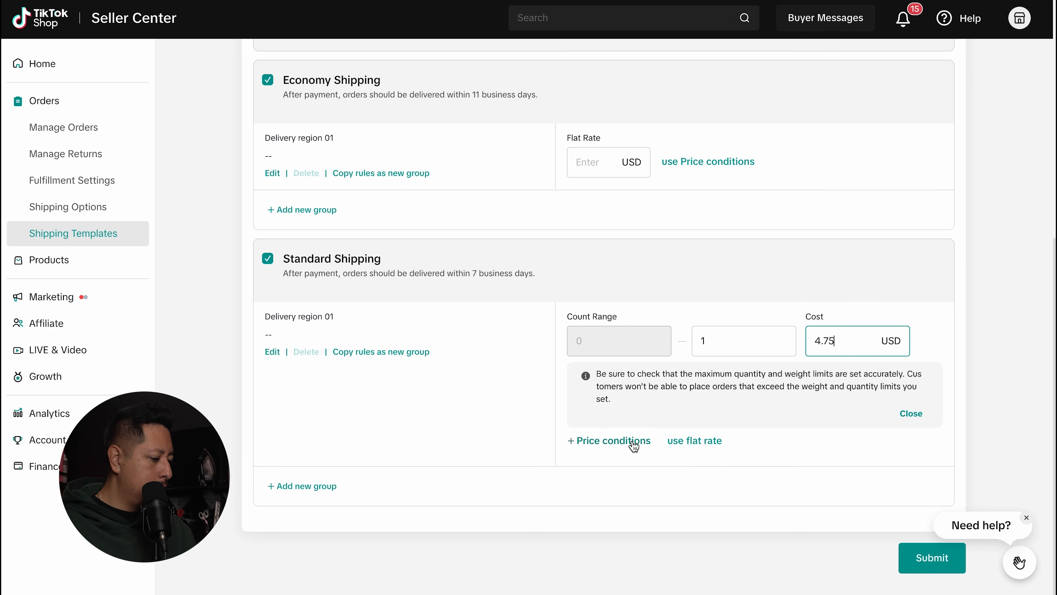
click(633, 441)
text(2)
key(Tab)
text(6.)
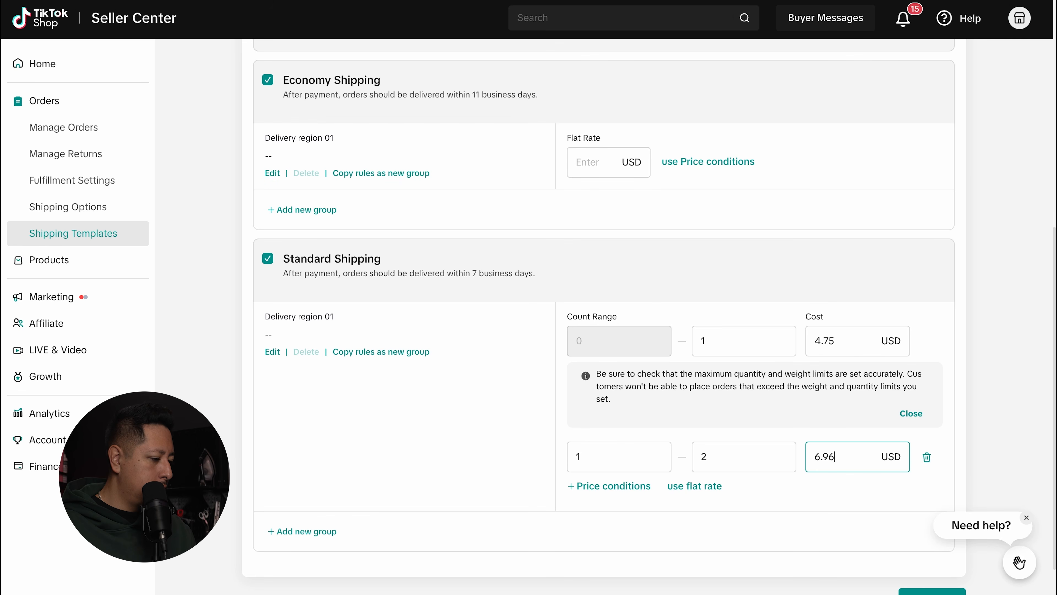
Step: Add a third Standard Shipping tier for 2–3 items at $9.15
click(624, 486)
click(734, 501)
text(3)
click(837, 499)
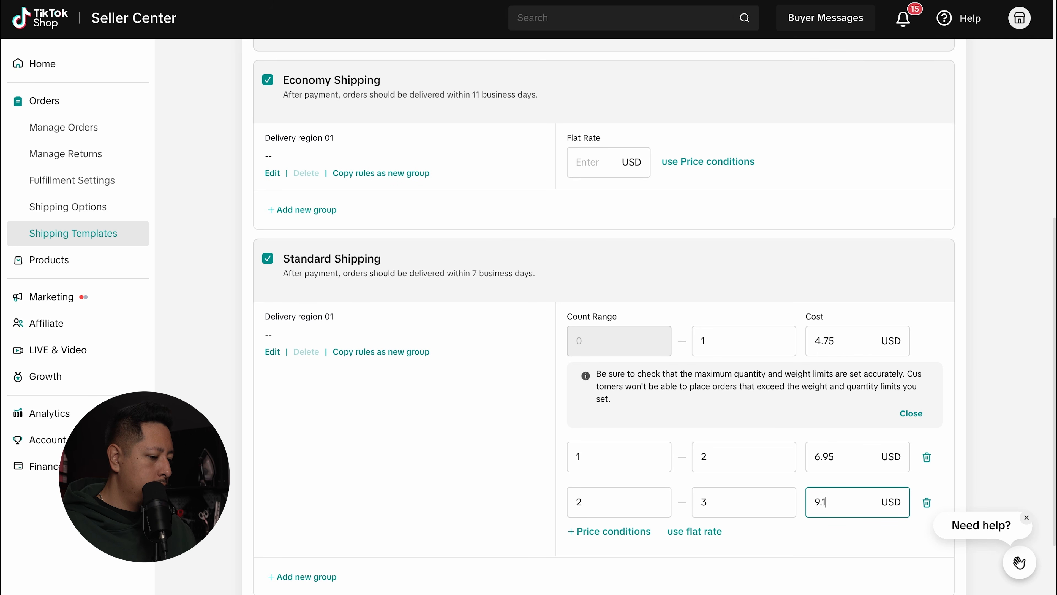
click(1001, 394)
scroll(890, 403, down, 2)
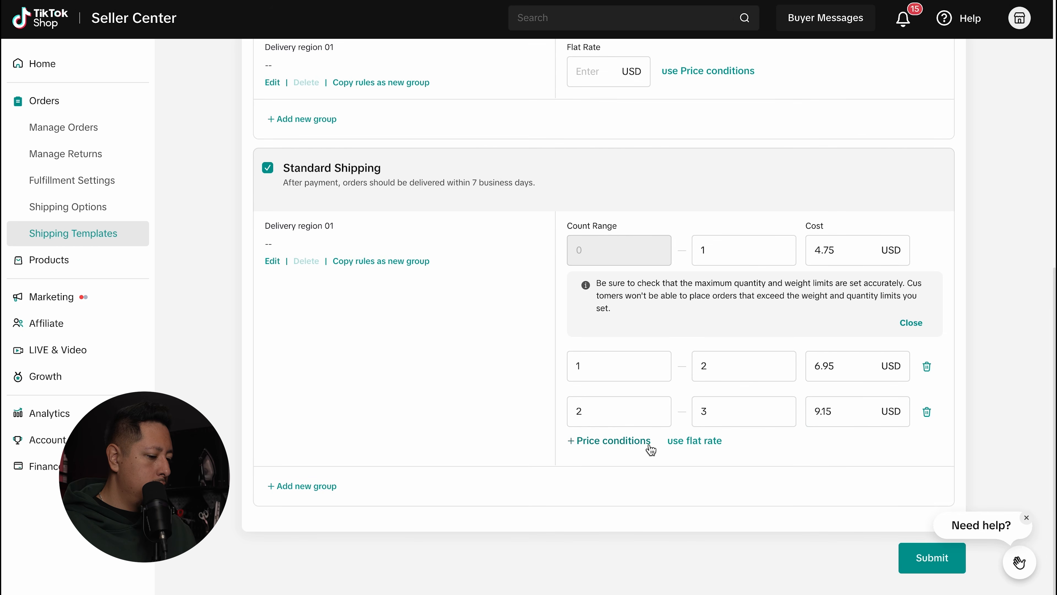
scroll(649, 444, up, 5)
scroll(650, 444, up, 1)
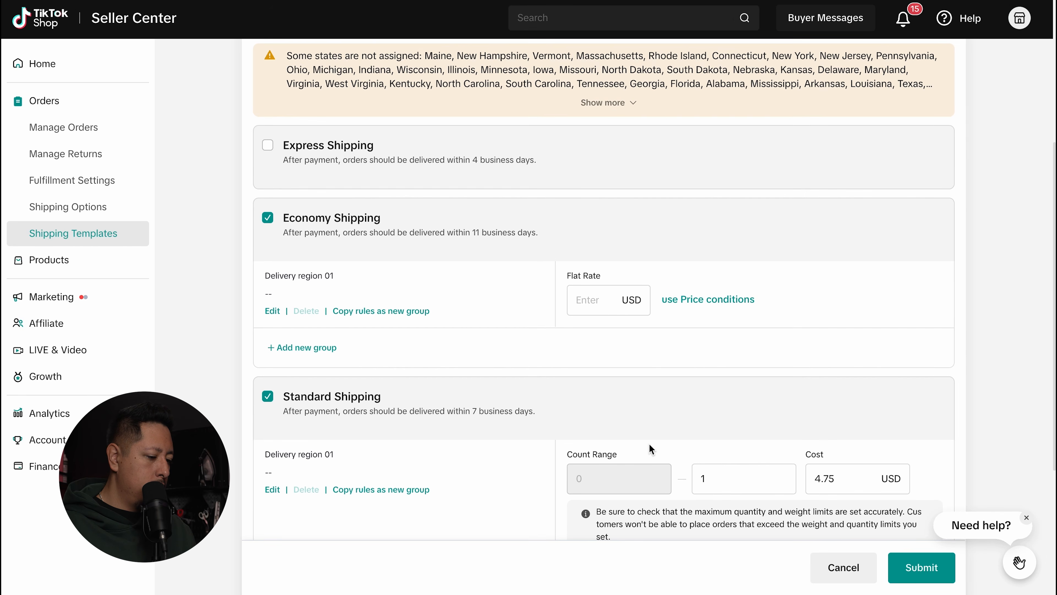
scroll(649, 449, up, 1)
scroll(650, 446, down, 4)
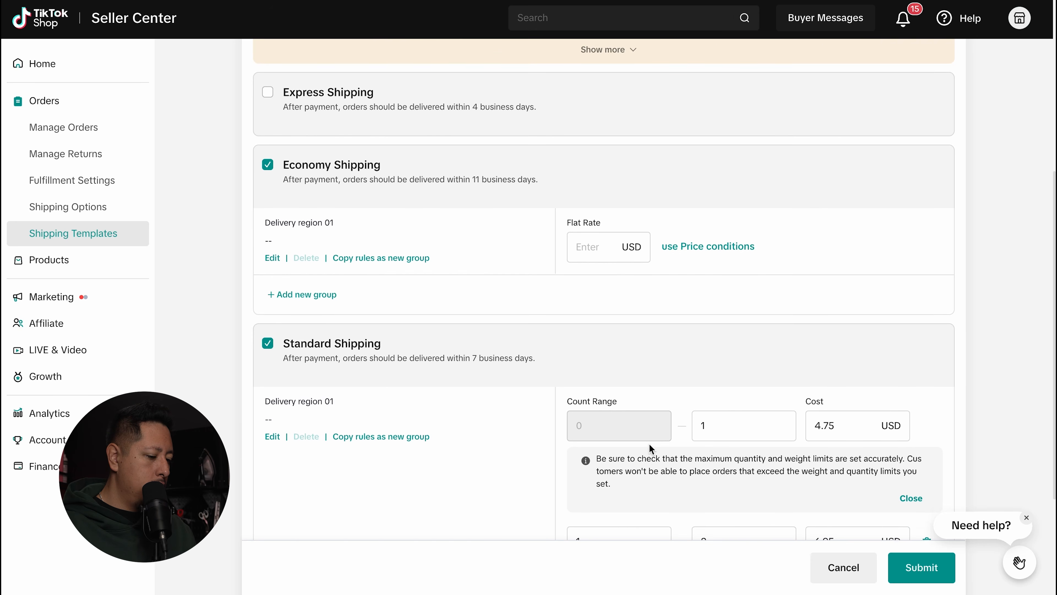
scroll(649, 444, down, 3)
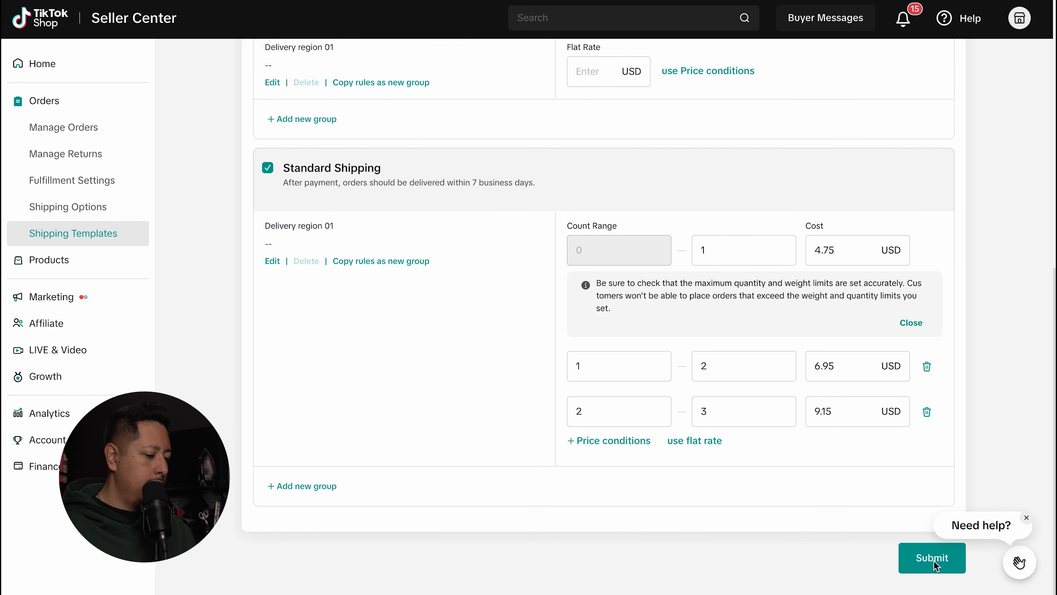
Step: Add Hawaii and Alaska to the template's ship-to destinations
click(205, 80)
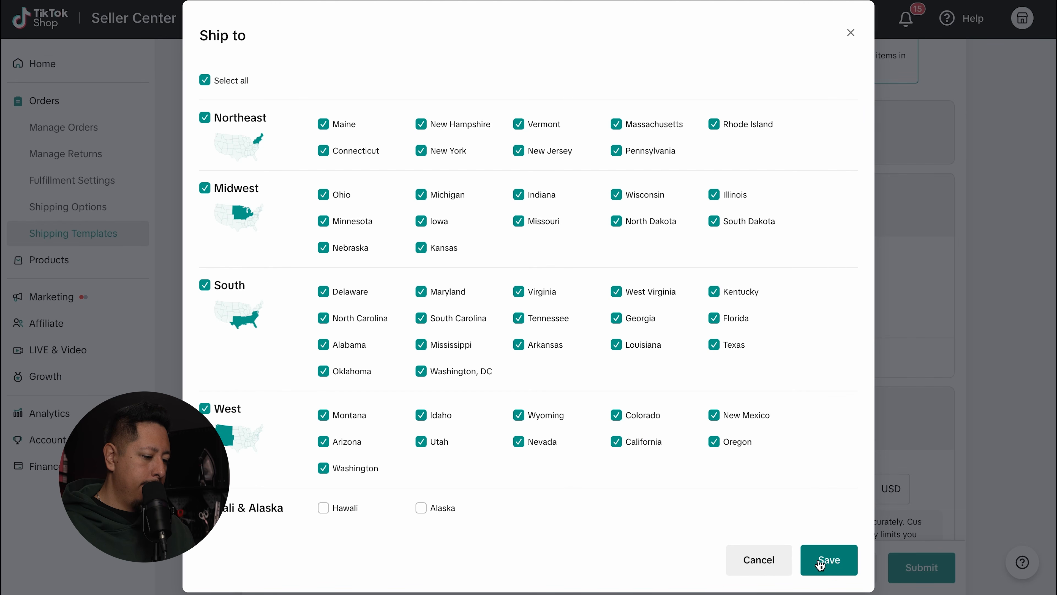
click(324, 508)
click(420, 509)
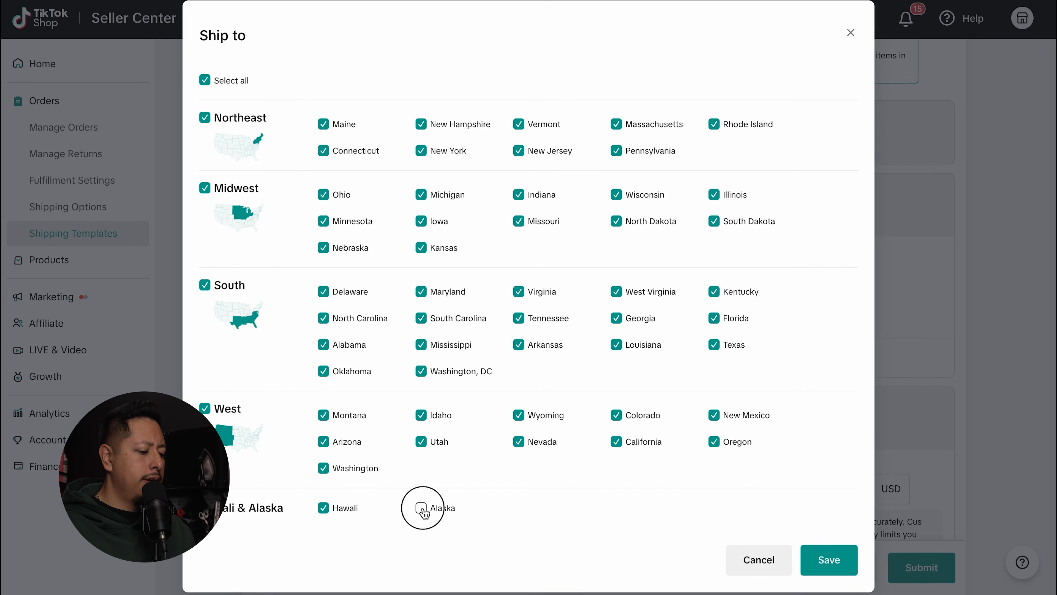
click(827, 560)
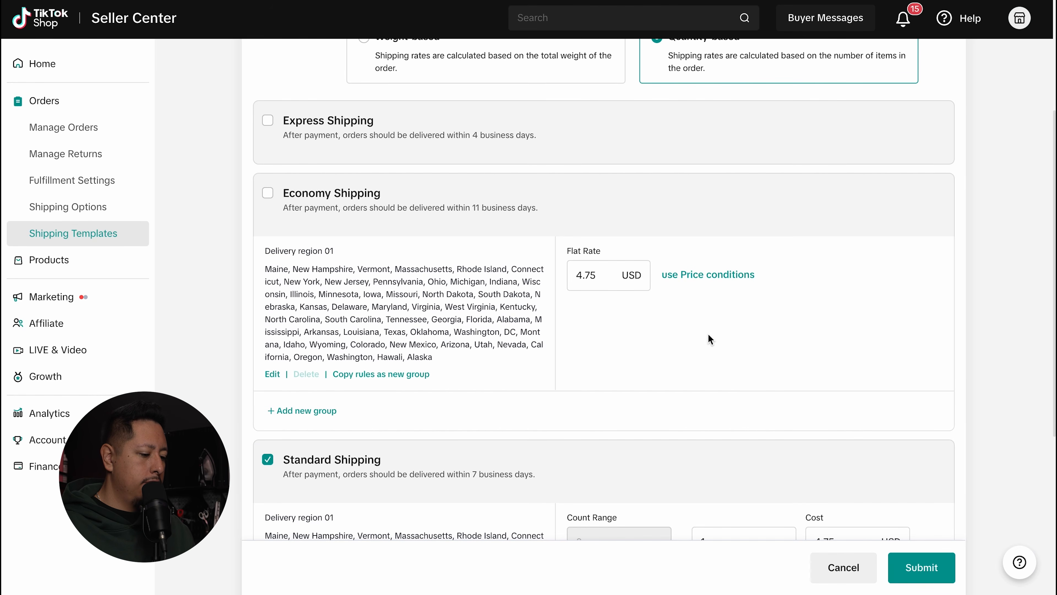
Step: Change the Economy Shipping flat rate from 4.75 to 8
scroll(709, 335, down, 1)
scroll(710, 338, down, 2)
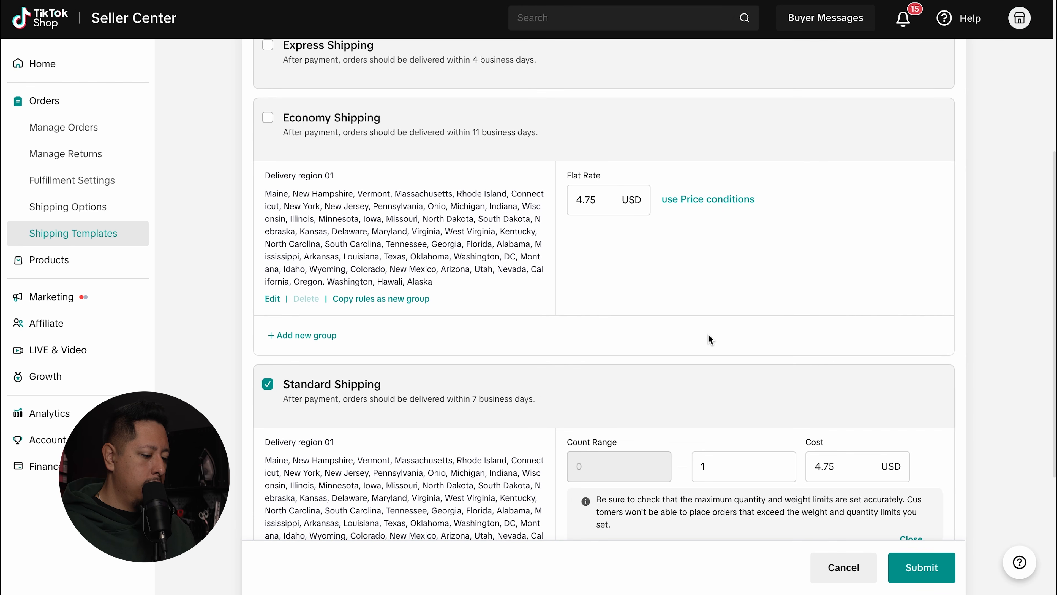
scroll(710, 339, up, 4)
click(602, 296)
double_click(602, 295)
text(8)
click(654, 351)
Step: Submit and confirm saving the Standard Ship template
scroll(810, 342, up, 3)
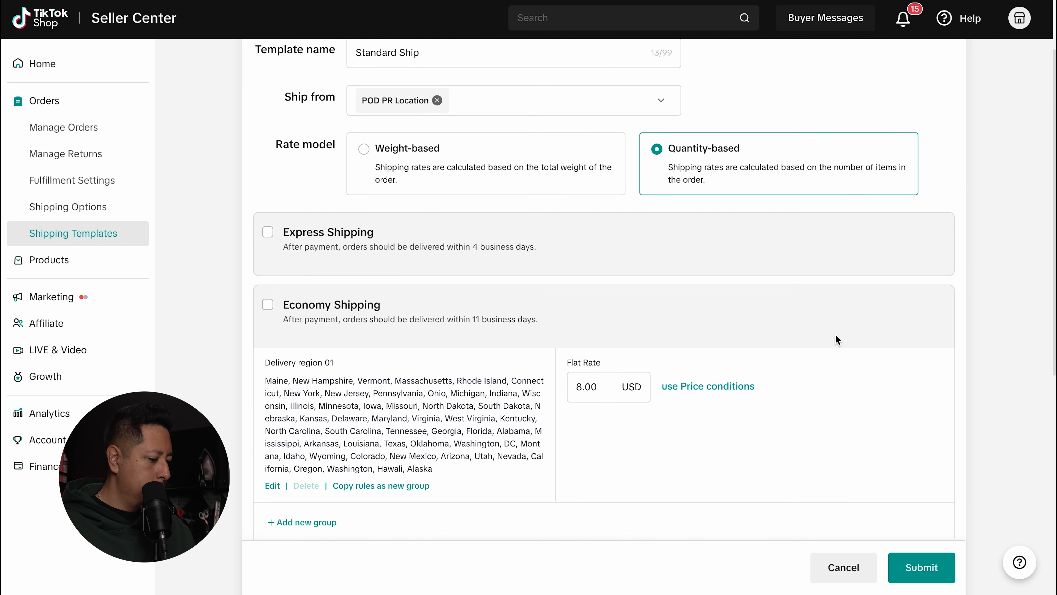
scroll(837, 340, down, 5)
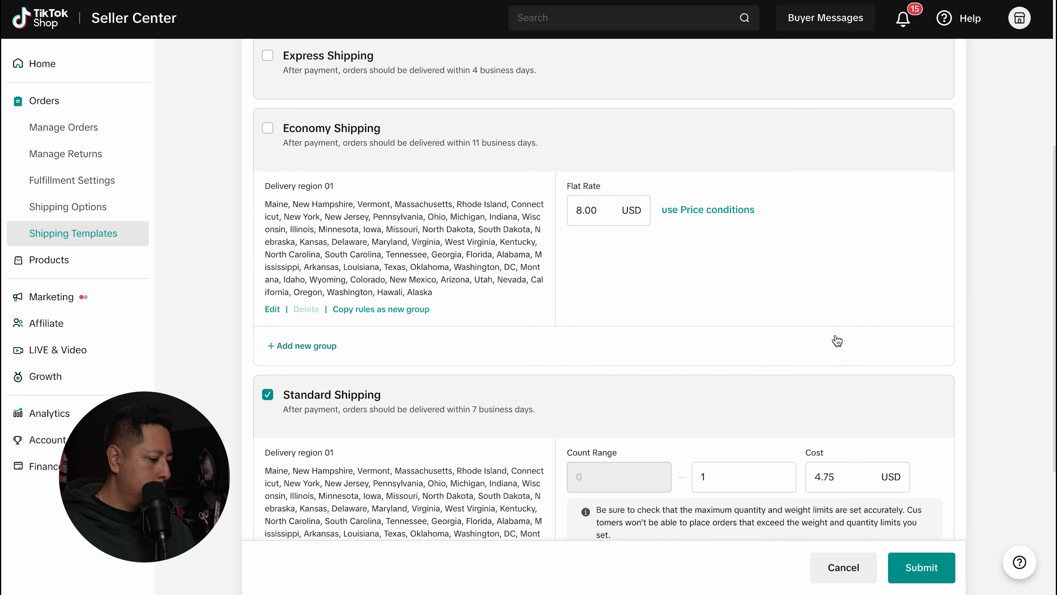
scroll(835, 340, down, 5)
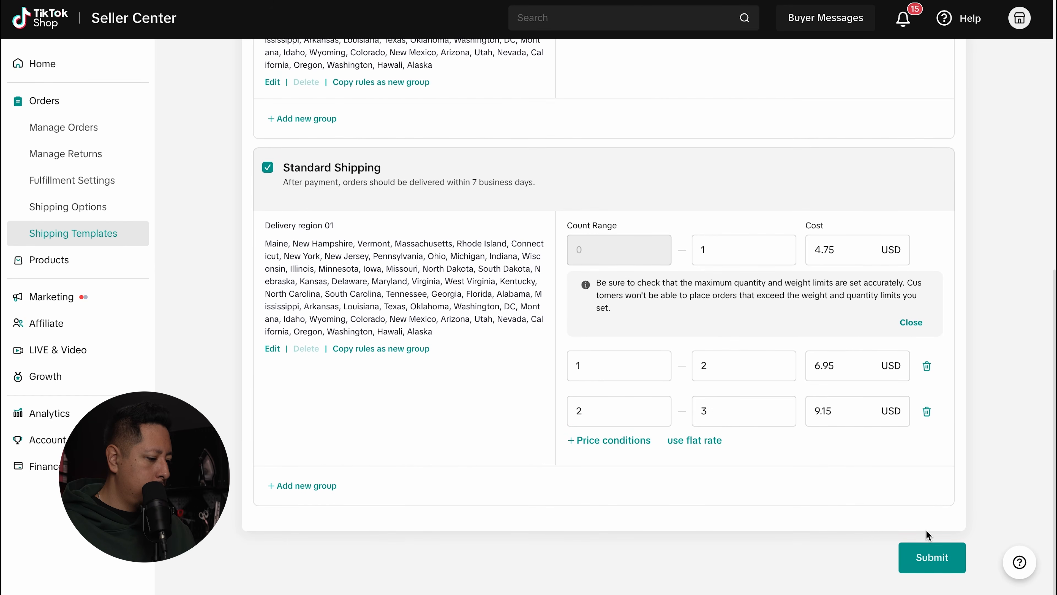
click(935, 560)
click(749, 318)
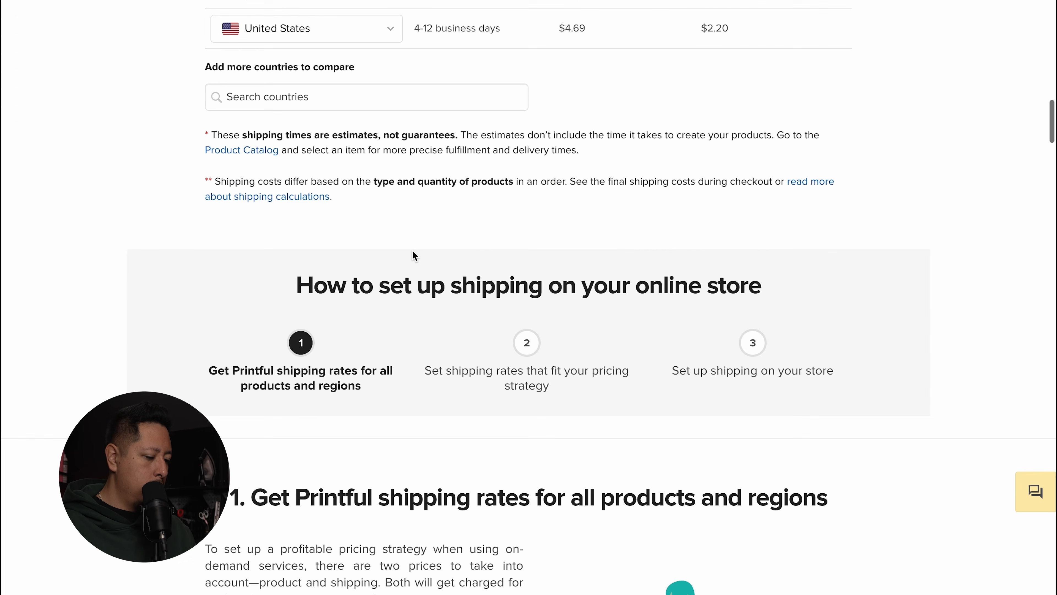
Step: Expand the Shirts and the Hoodies, sweatshirts, jackets, and pants rate tables
scroll(412, 250, down, 5)
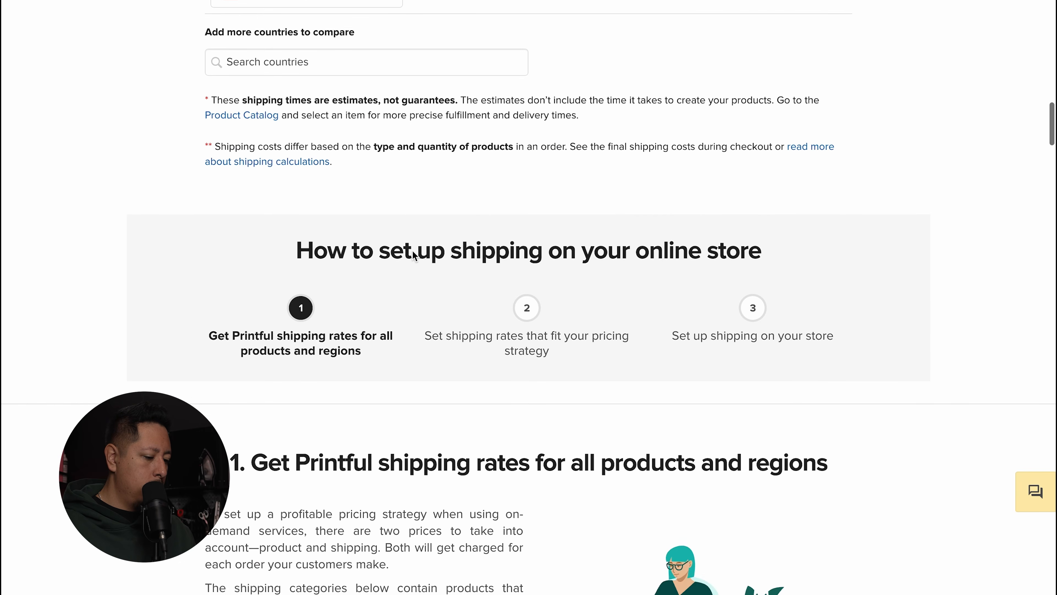
scroll(412, 250, down, 15)
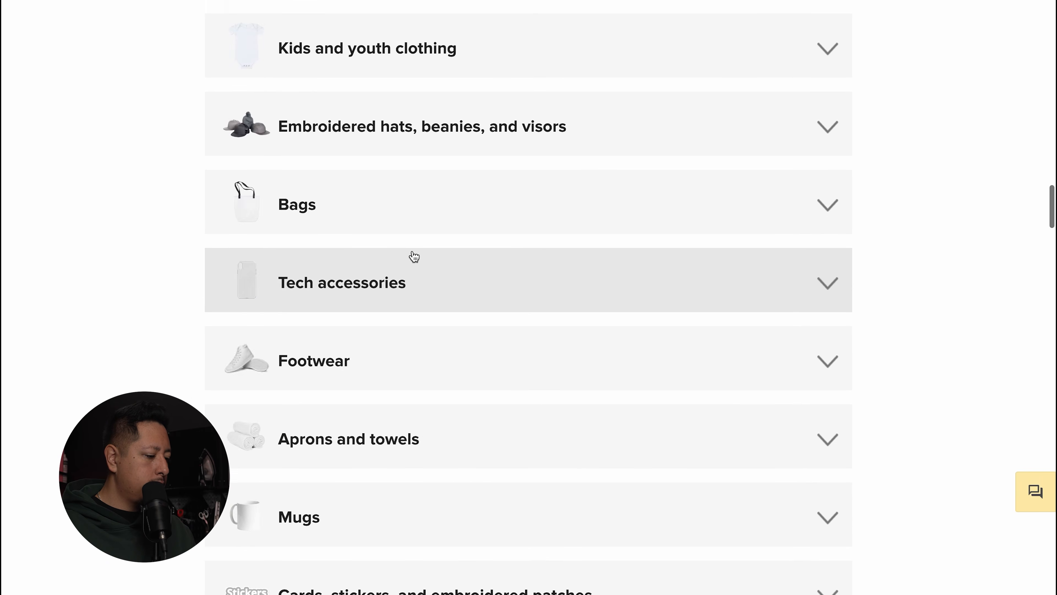
scroll(413, 256, up, 9)
click(427, 224)
scroll(432, 250, down, 2)
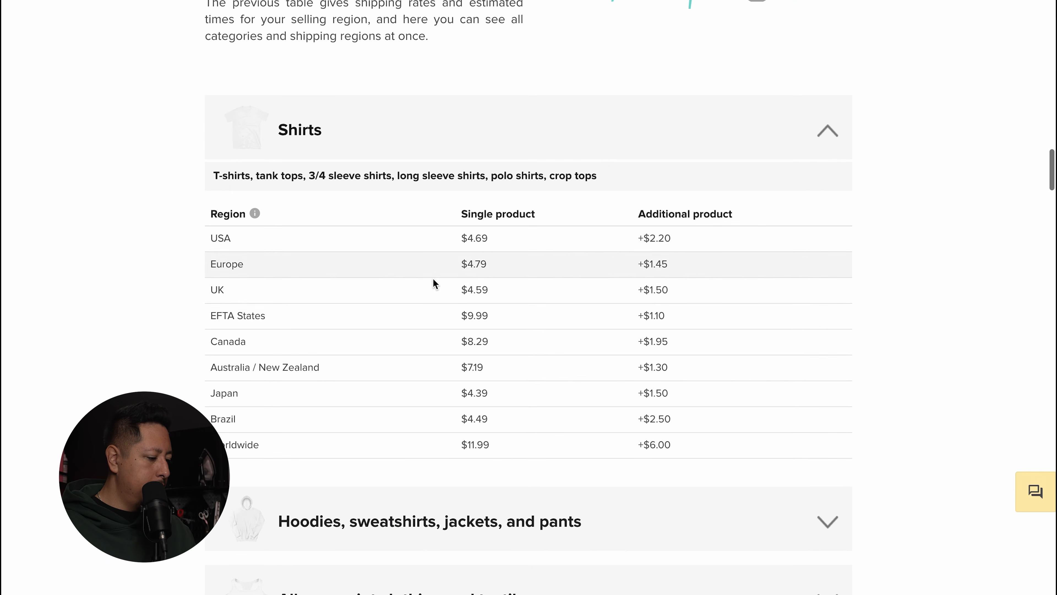
scroll(446, 375, down, 4)
scroll(470, 356, down, 4)
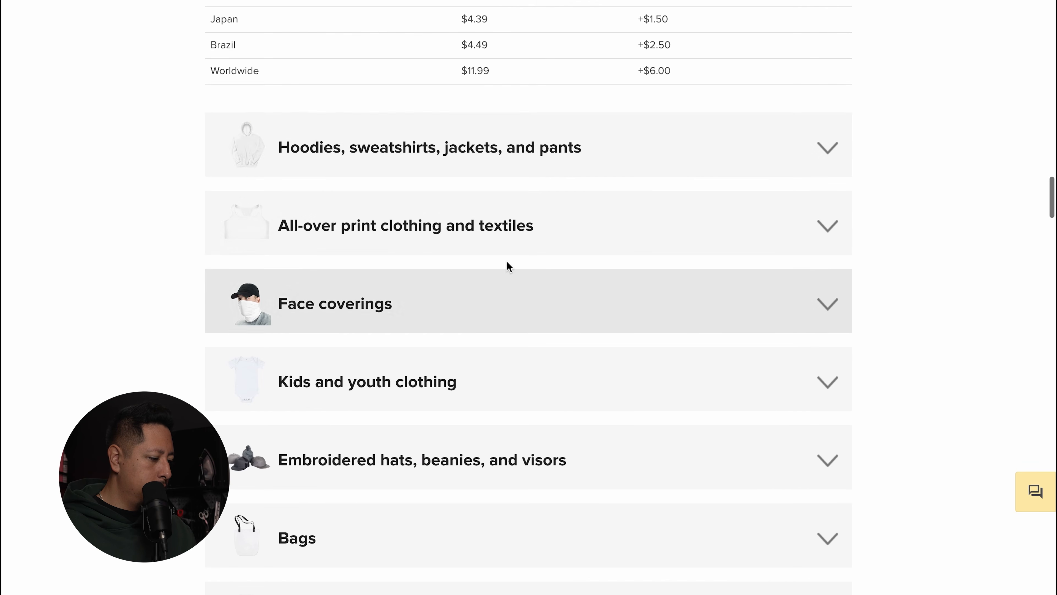
click(741, 150)
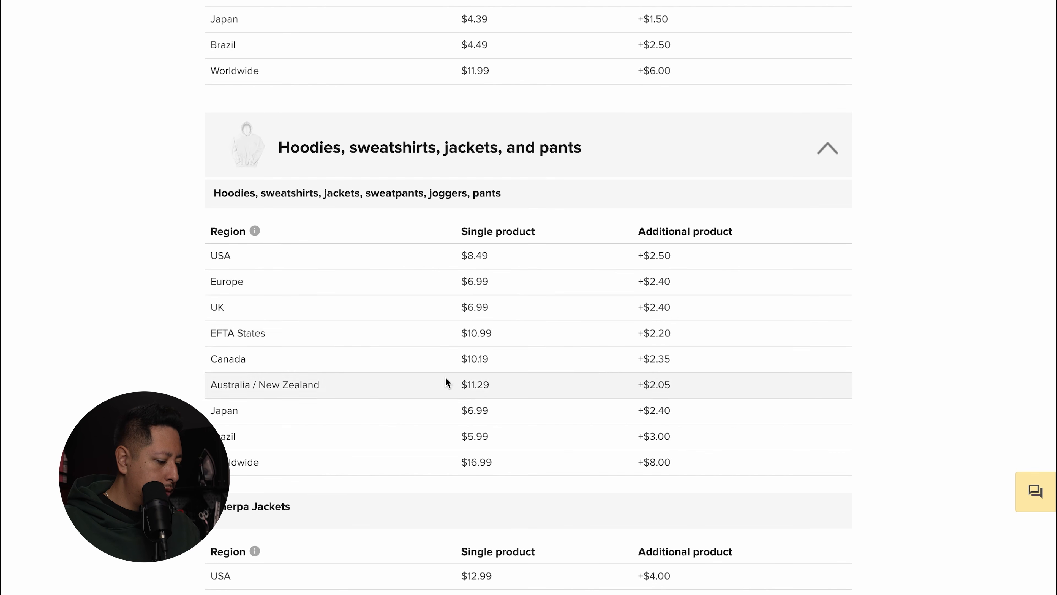
scroll(491, 344, down, 20)
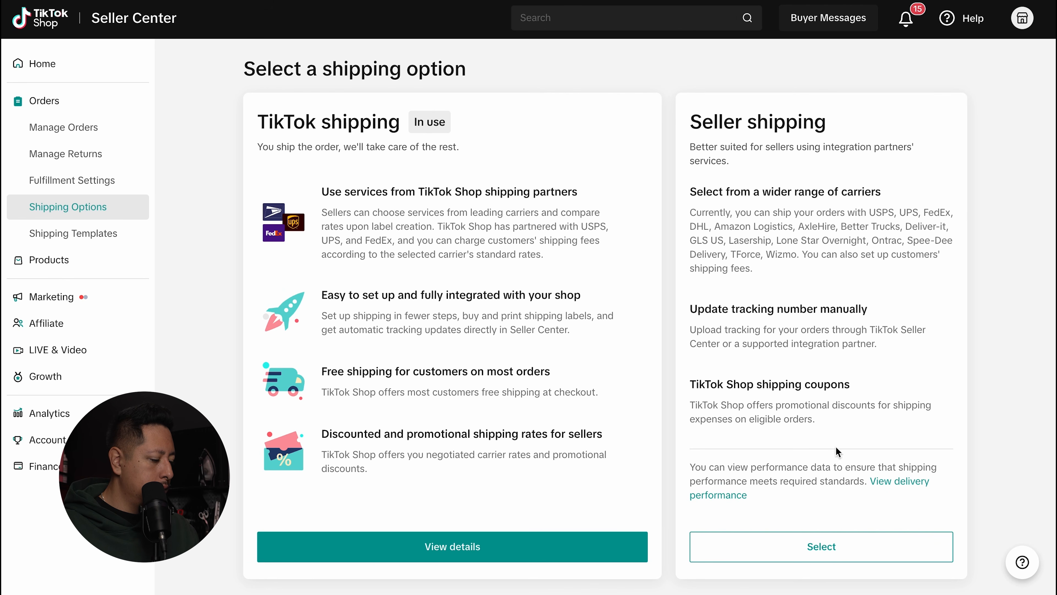
Step: Select Seller shipping as the shop's method and view its Standard Ship template
click(829, 545)
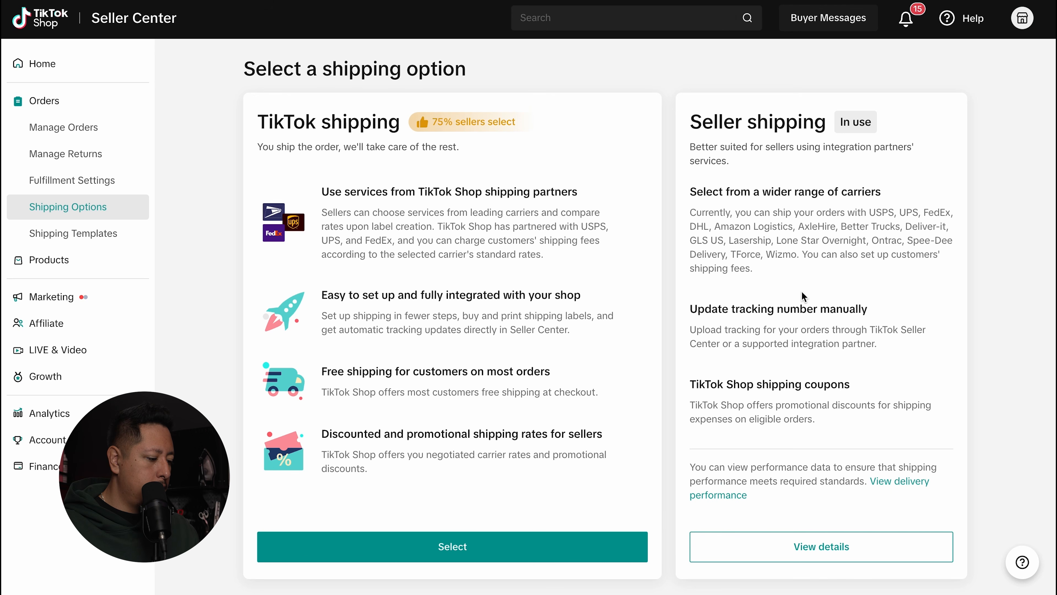
click(824, 551)
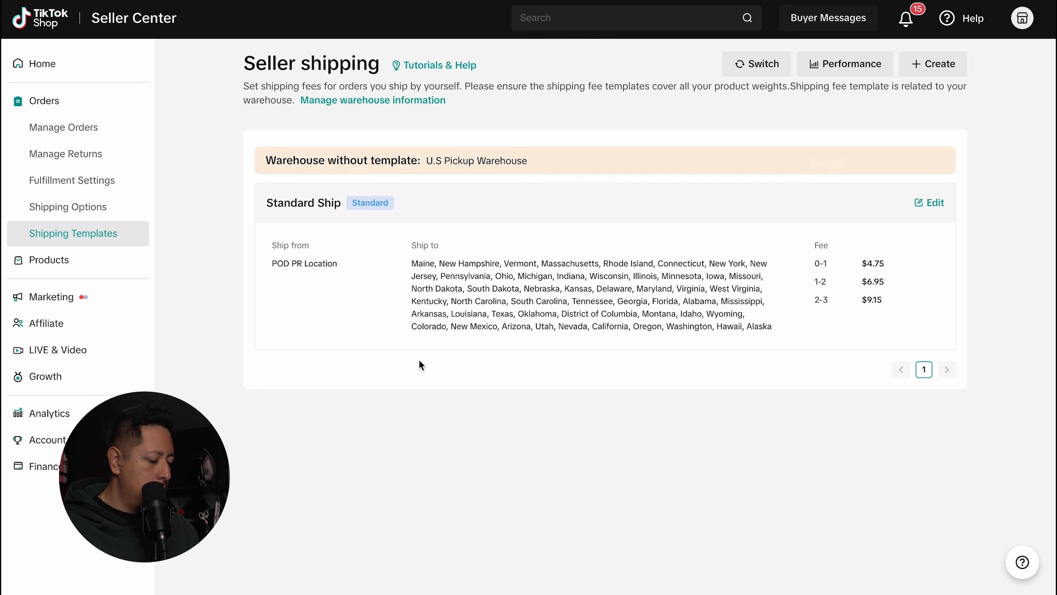
Step: Return to the Printful guide, scroll to Step 4, and choose Authorize US
click(405, 1)
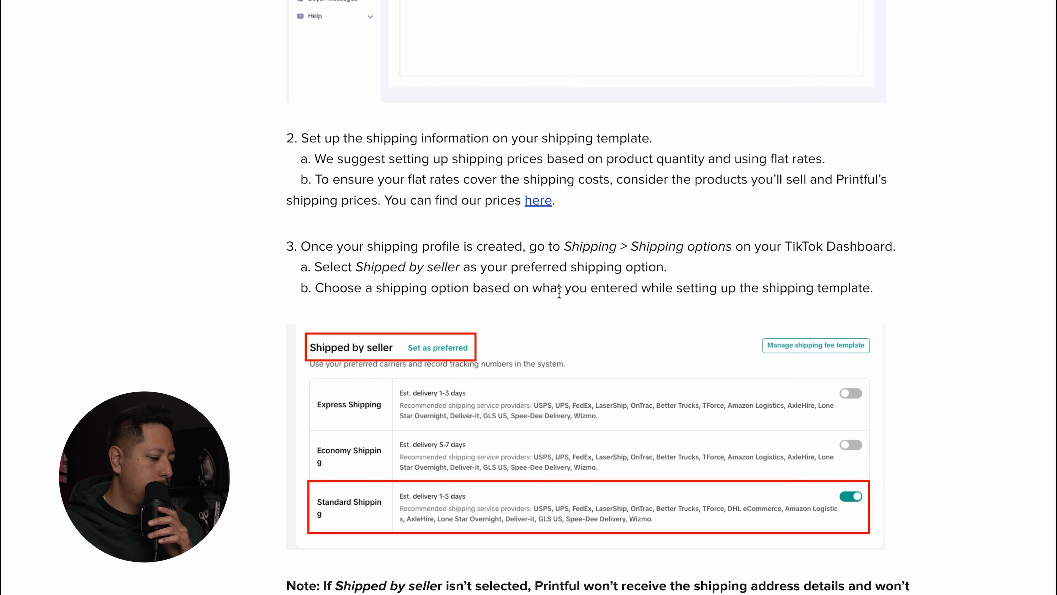
scroll(558, 293, down, 2)
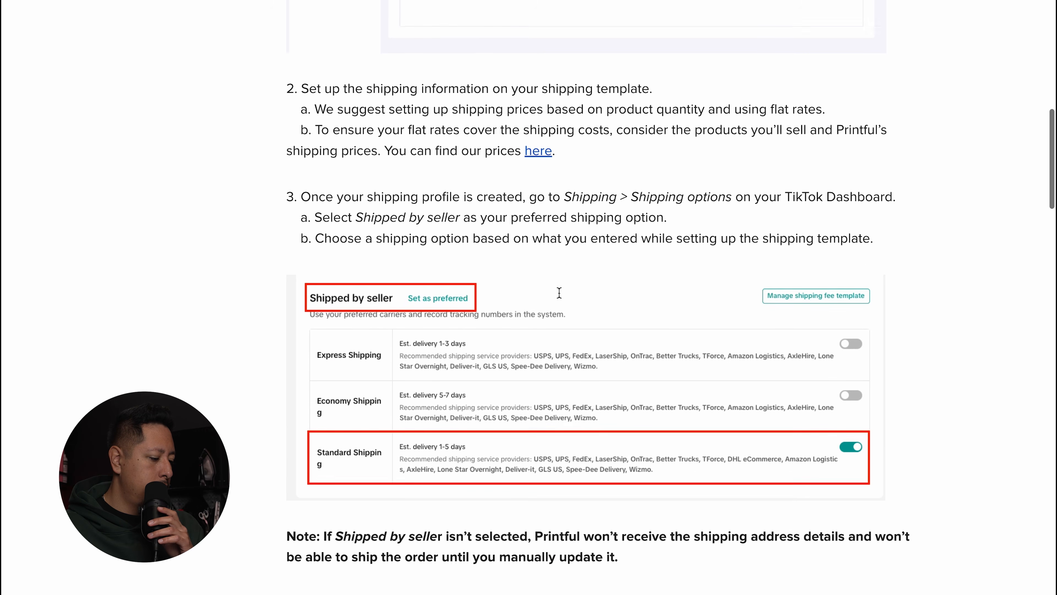
scroll(559, 293, down, 2)
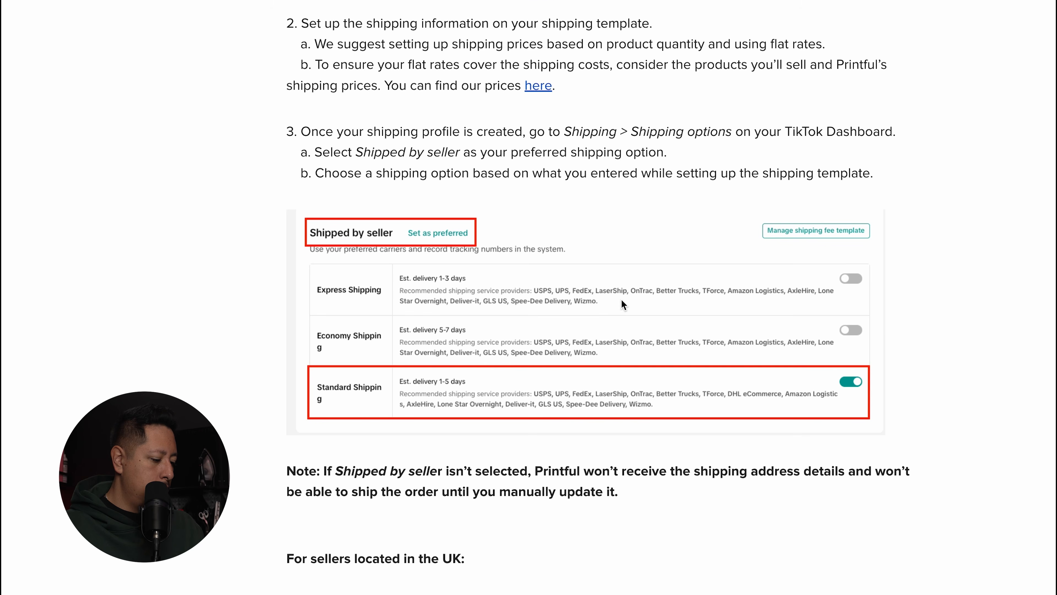
scroll(621, 300, down, 2)
scroll(623, 304, down, 15)
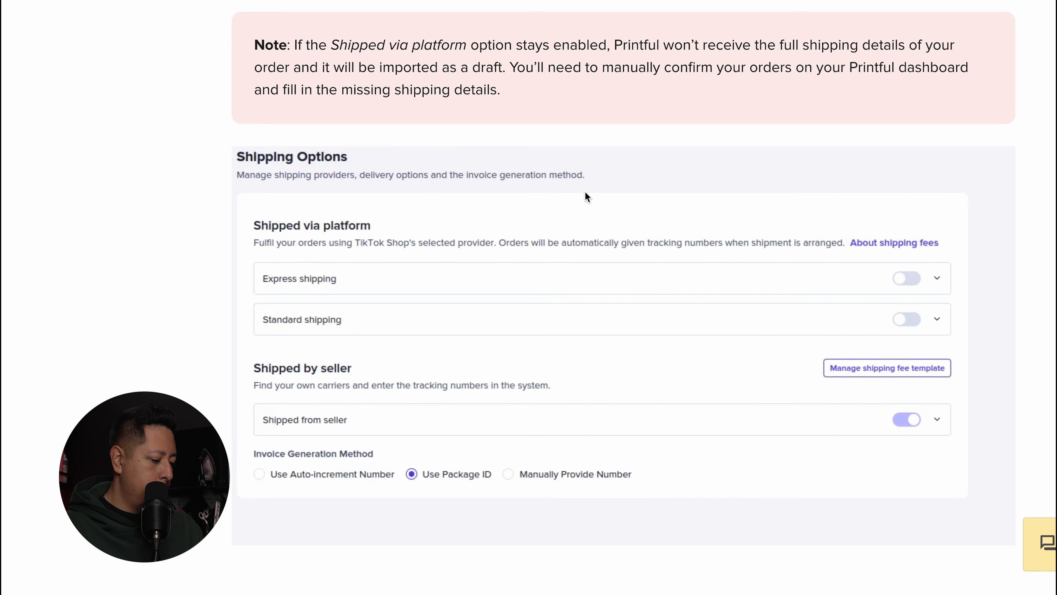
scroll(587, 219, down, 3)
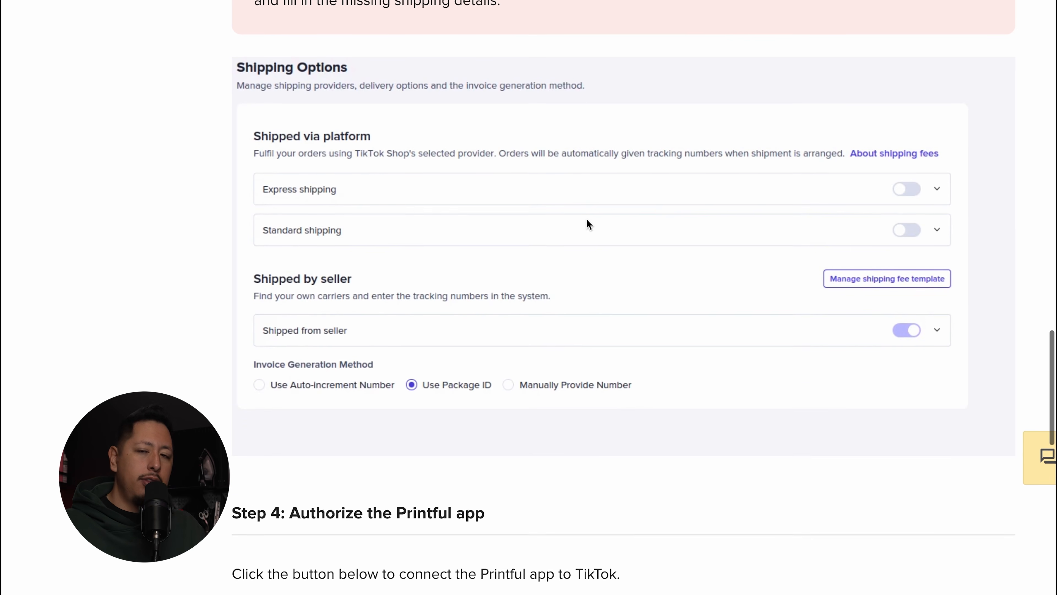
scroll(587, 220, down, 3)
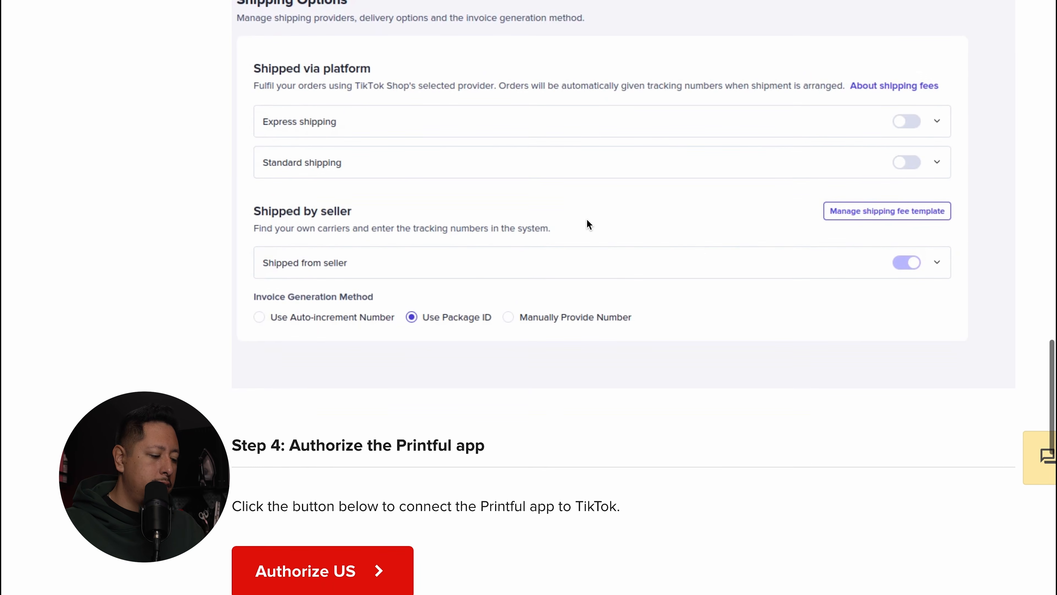
scroll(587, 218, down, 2)
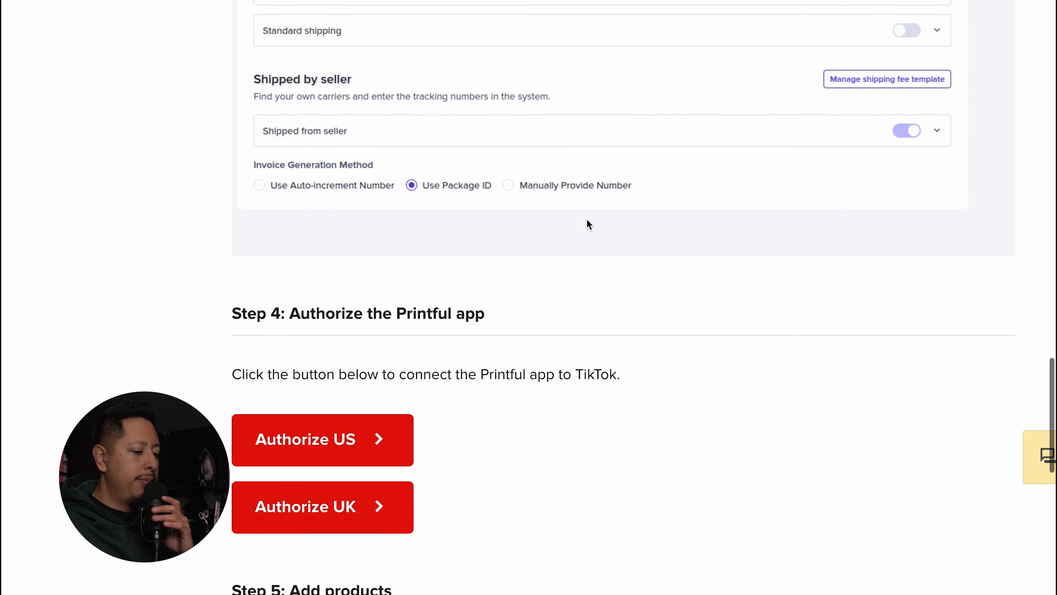
scroll(376, 447, down, 2)
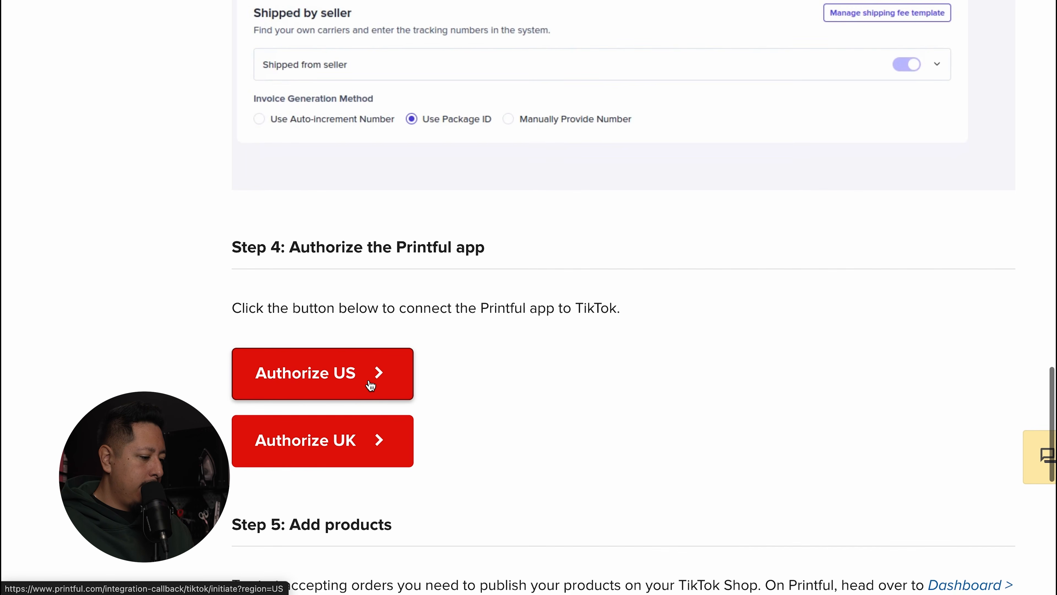
click(373, 376)
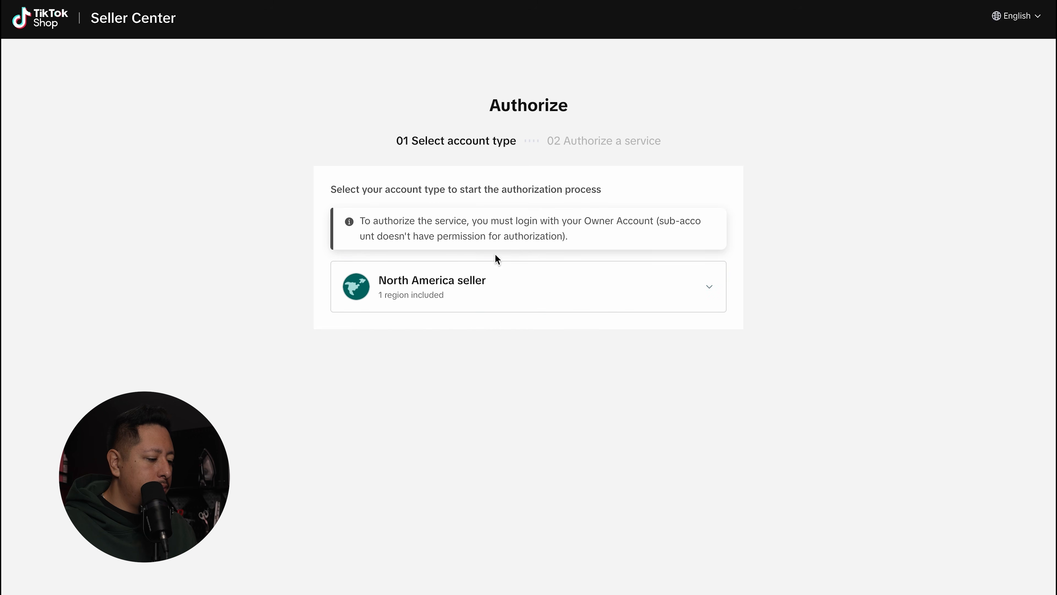
Step: Authorize Printful as a United States seller from the North America regions
click(562, 299)
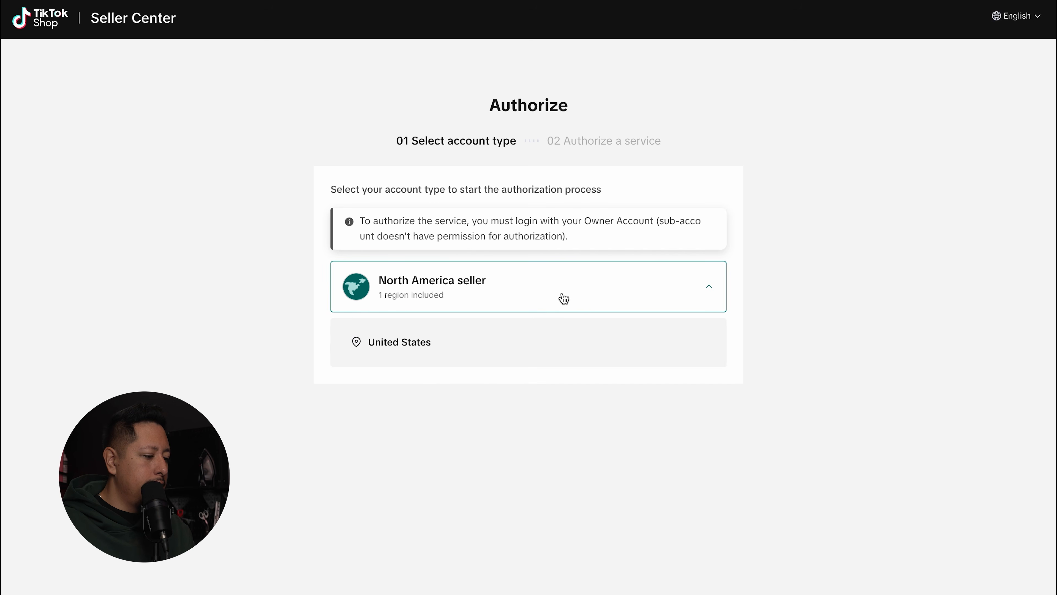
mouse_move(525, 342)
click(688, 344)
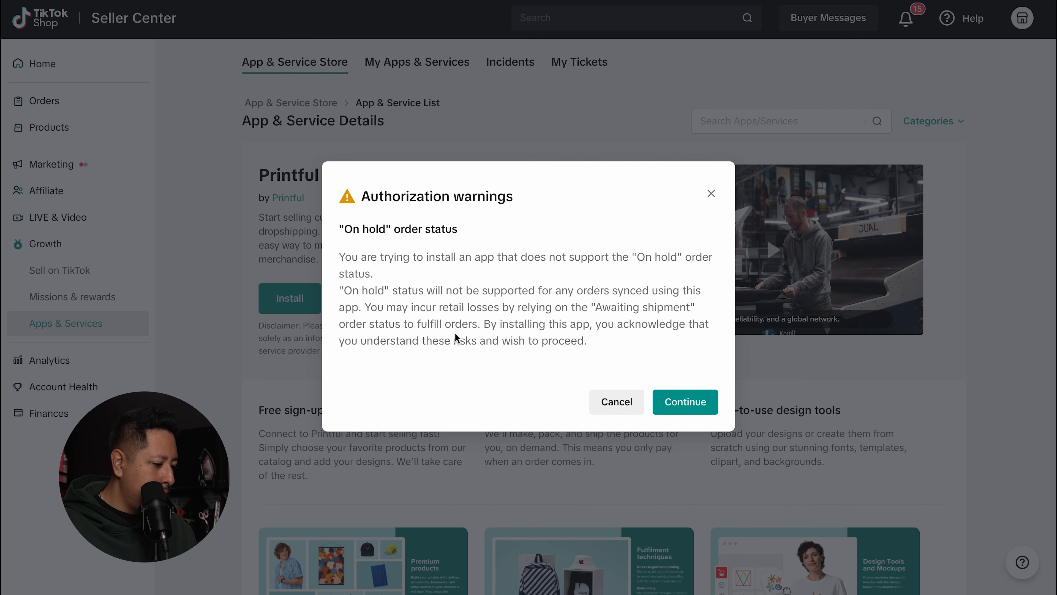
Step: Accept the on-hold status warning, set authorization duration to 1 Year, and confirm the install
click(679, 402)
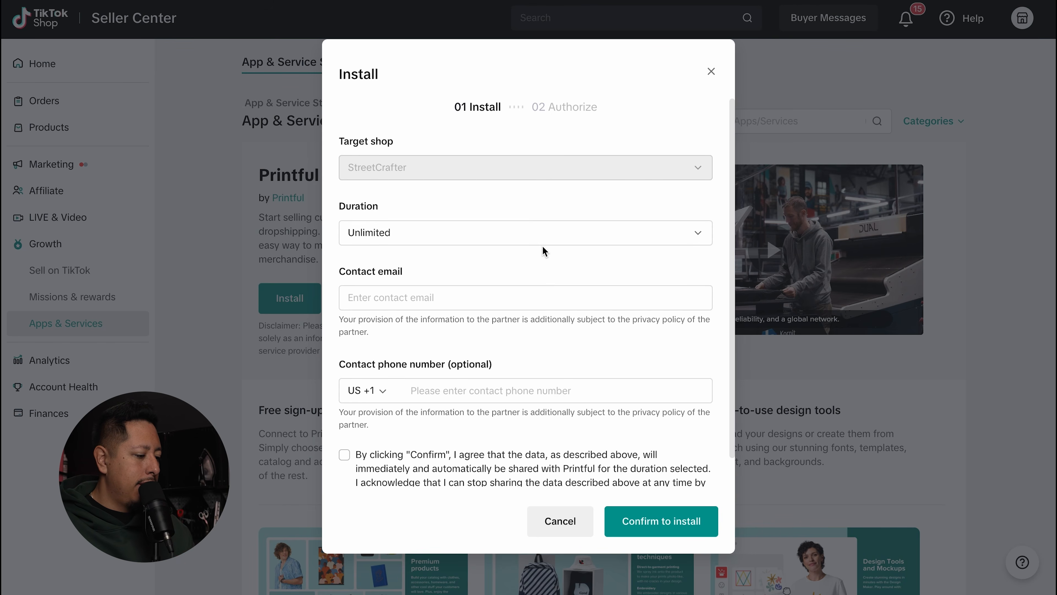
scroll(542, 247, down, 1)
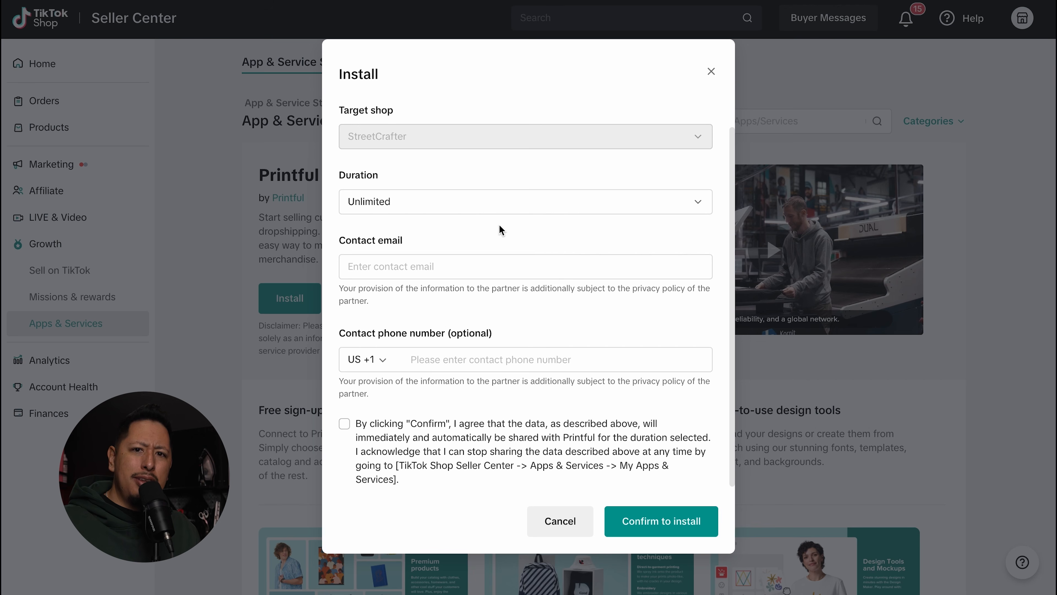
click(552, 208)
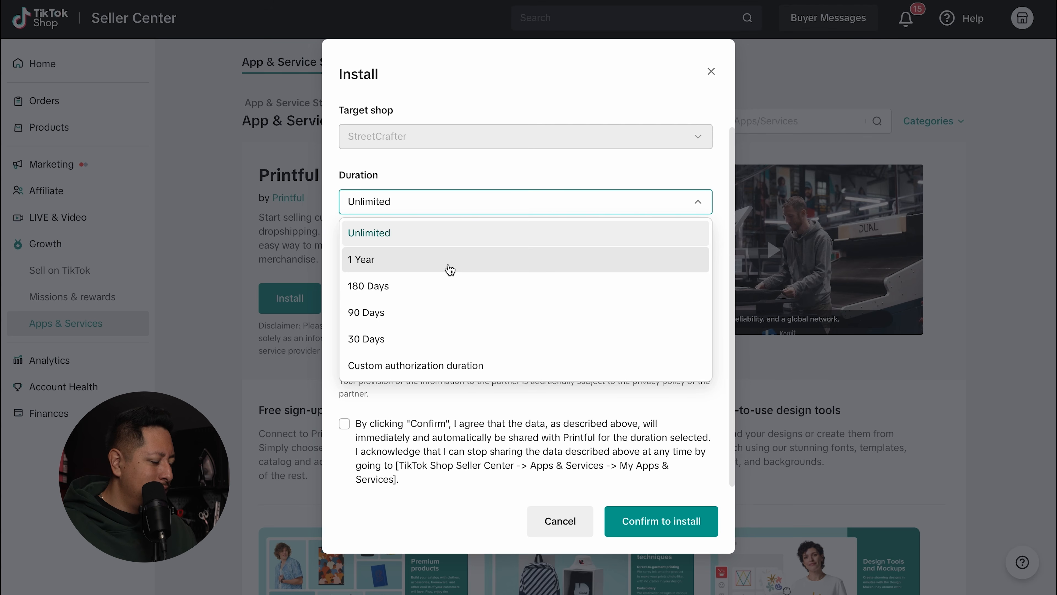
click(432, 261)
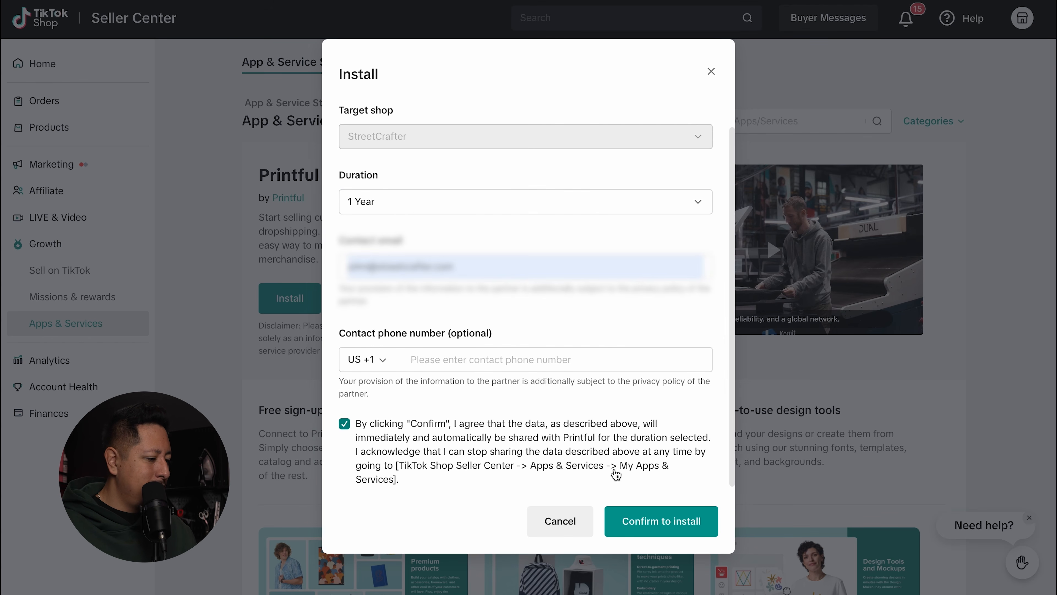
click(668, 533)
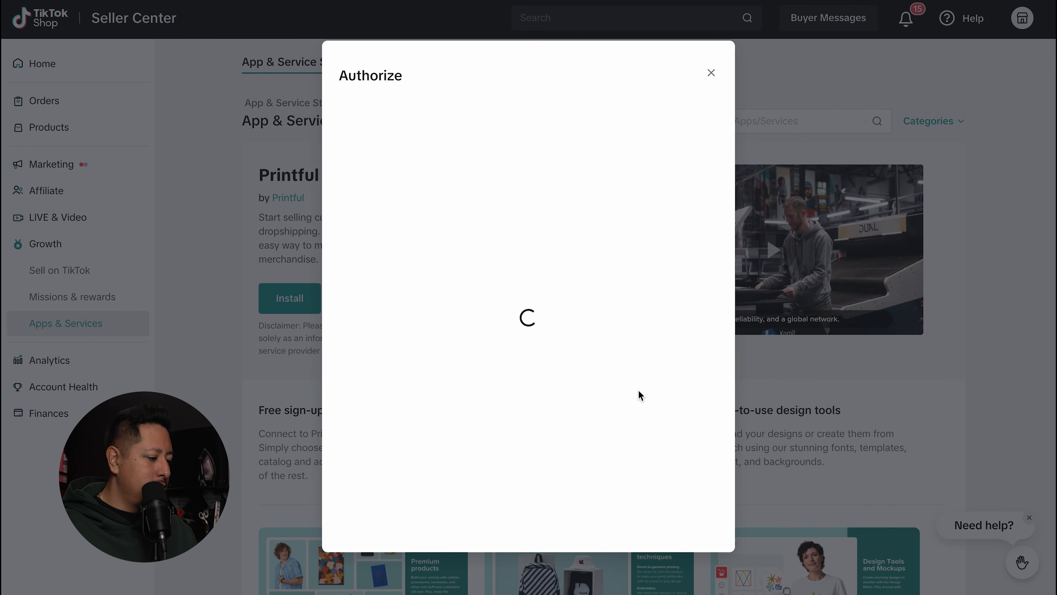
scroll(558, 222, down, 1)
scroll(558, 222, up, 1)
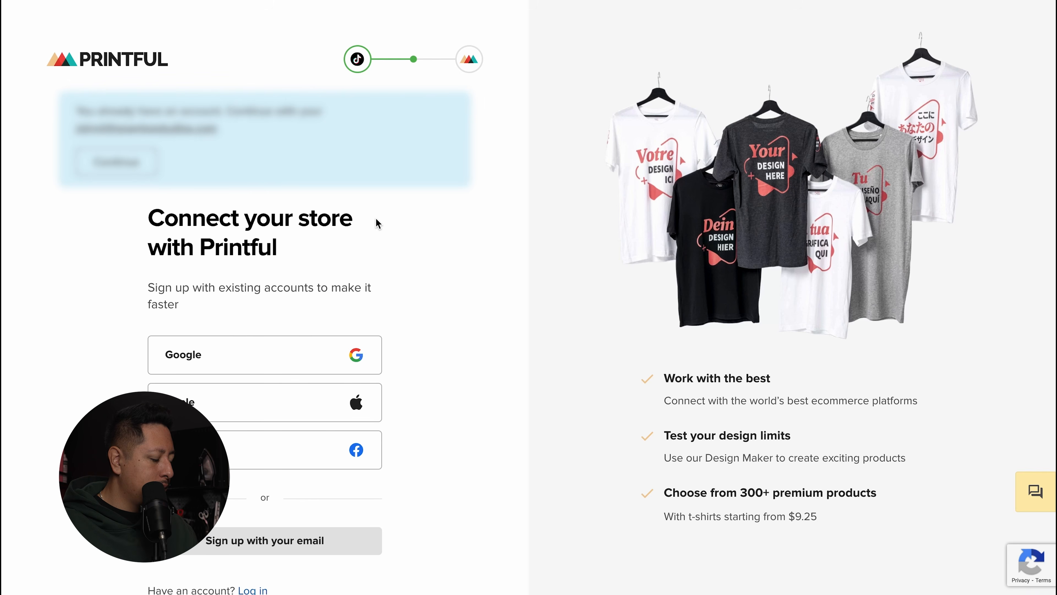
Step: Connect the StreetCrafter TikTok store to the existing Printful account
click(161, 175)
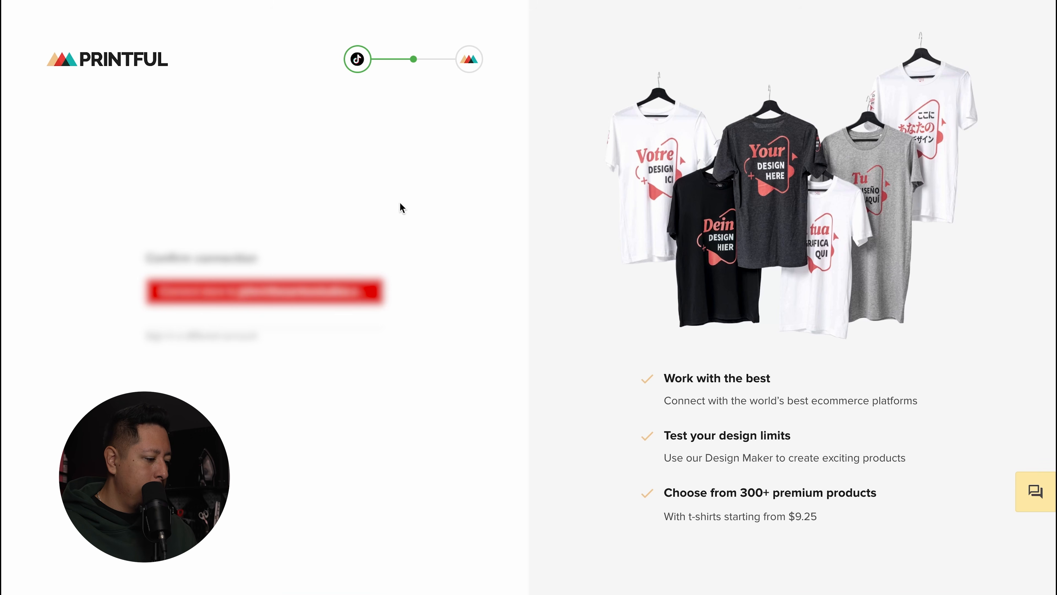
click(336, 290)
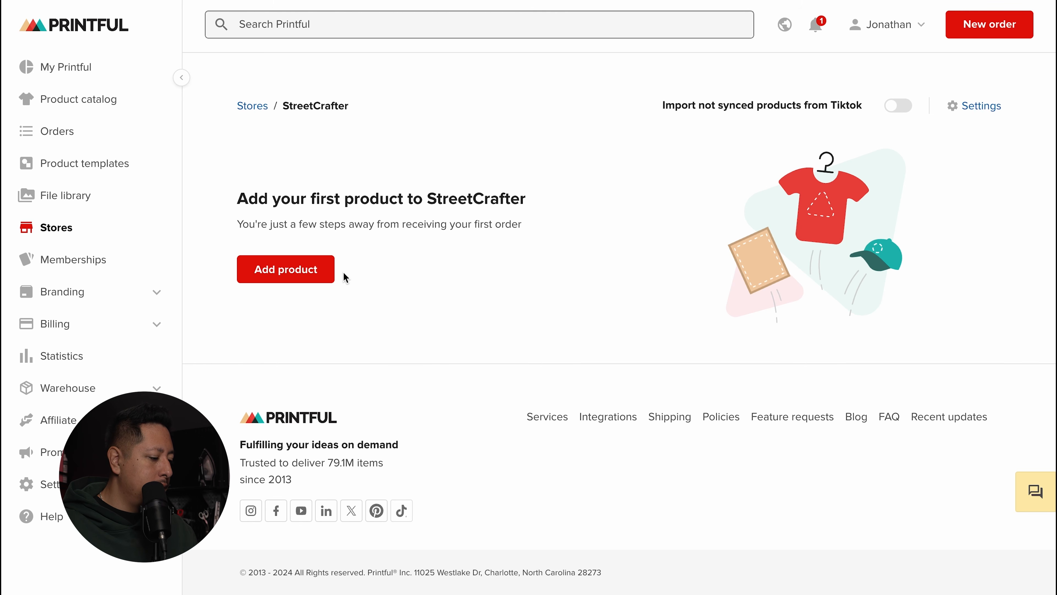
Step: Add a first StreetCrafter product from the saved Black Glossy Mug template under My product templates
click(307, 271)
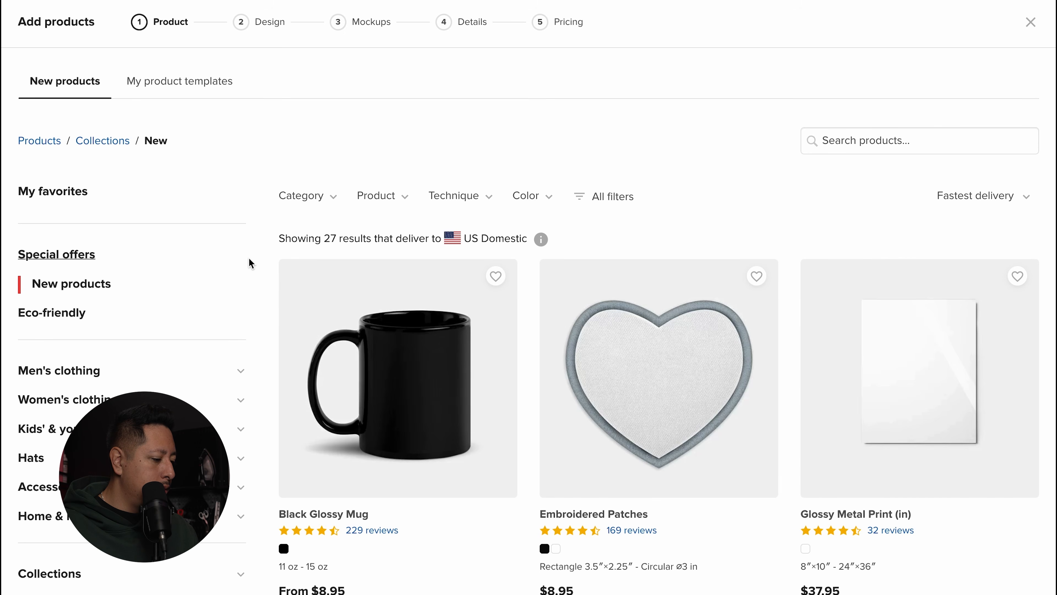
scroll(257, 260, down, 3)
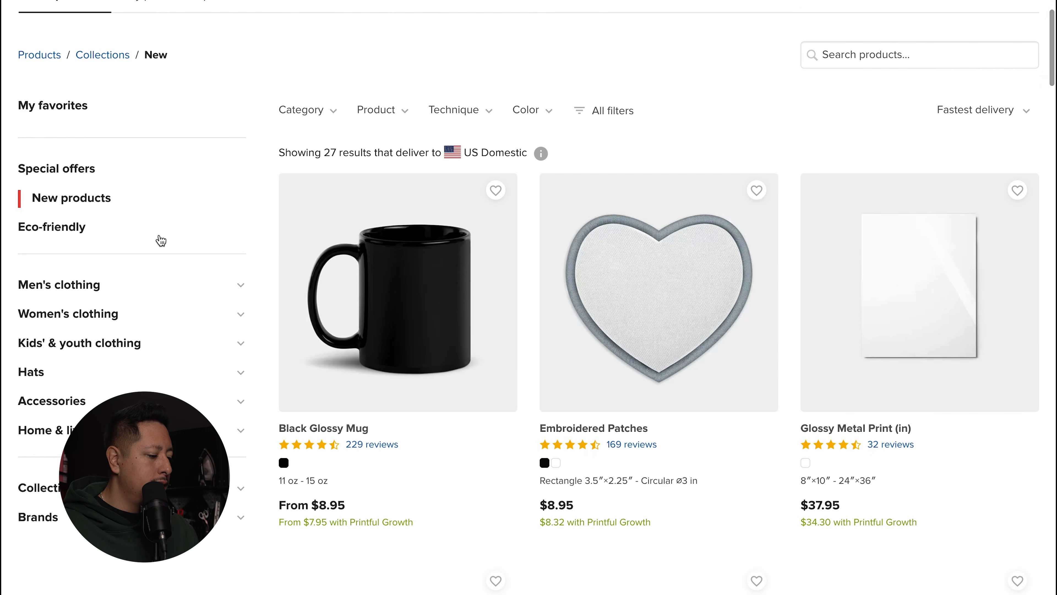
scroll(142, 208, down, 5)
scroll(139, 207, up, 10)
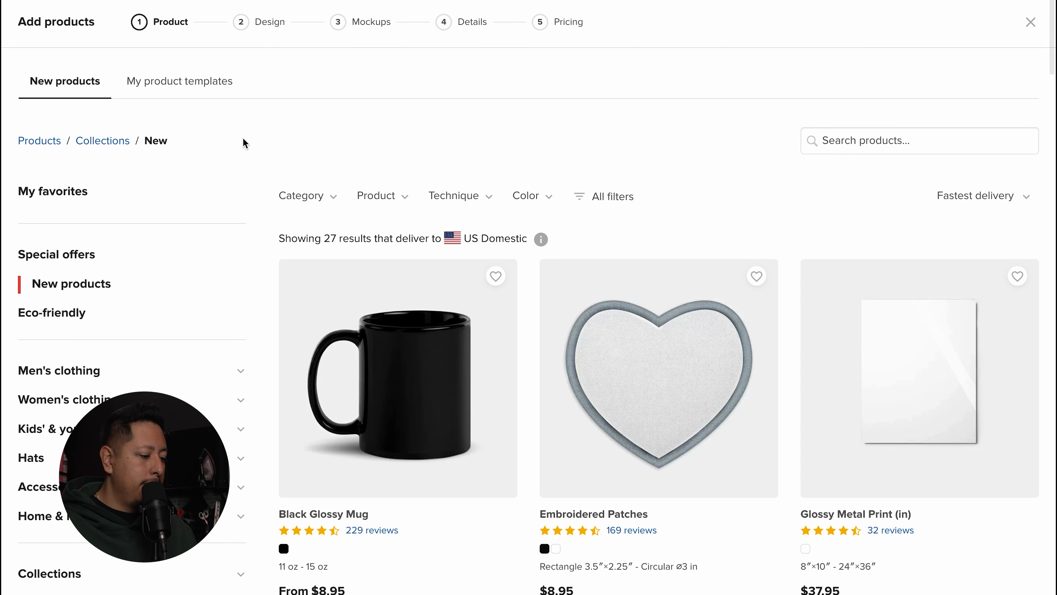
click(39, 141)
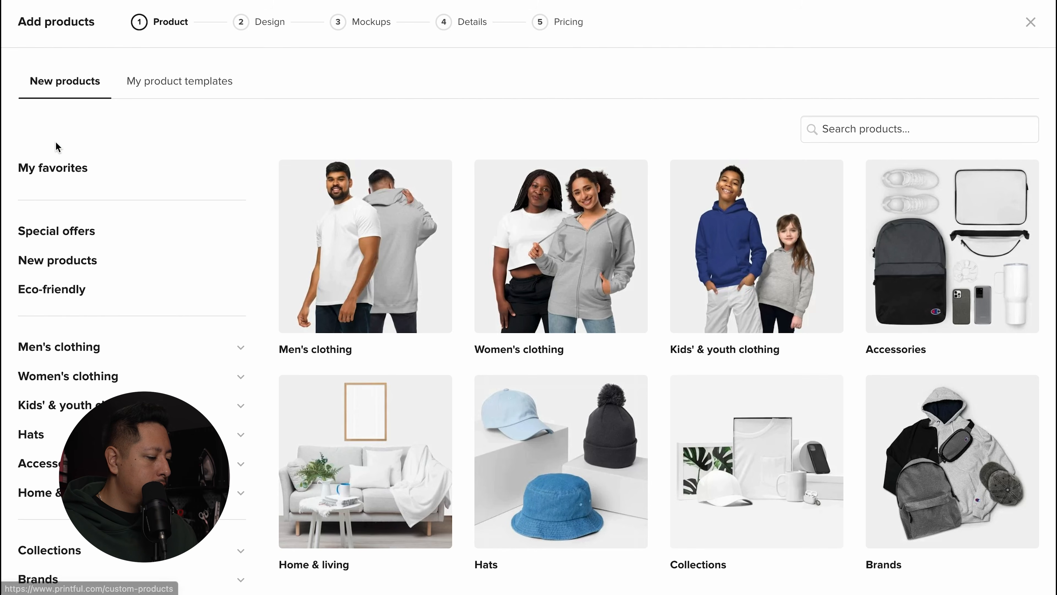
scroll(125, 268, down, 10)
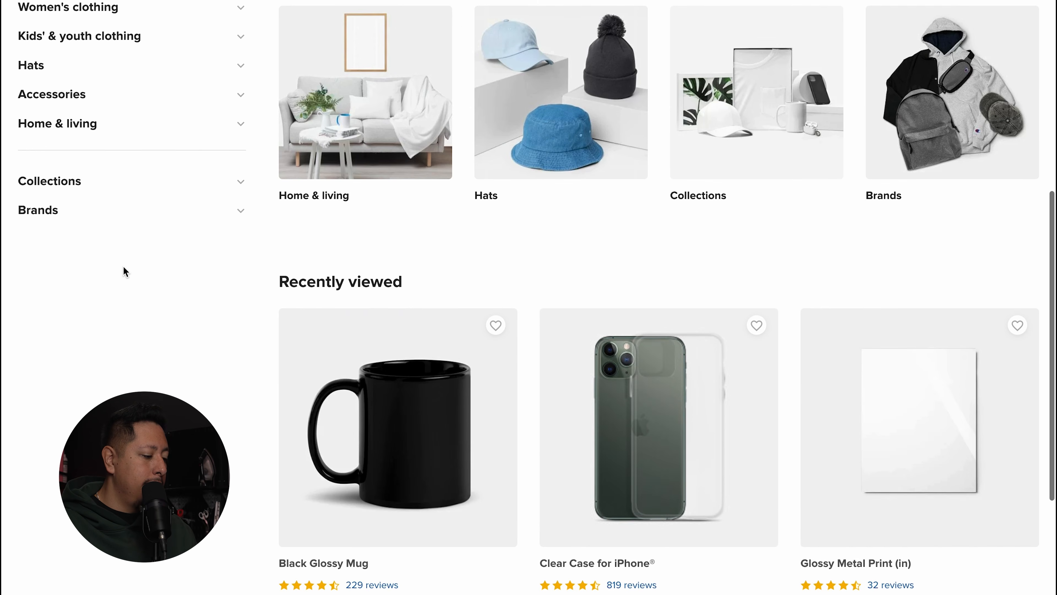
scroll(124, 270, down, 5)
scroll(255, 263, up, 15)
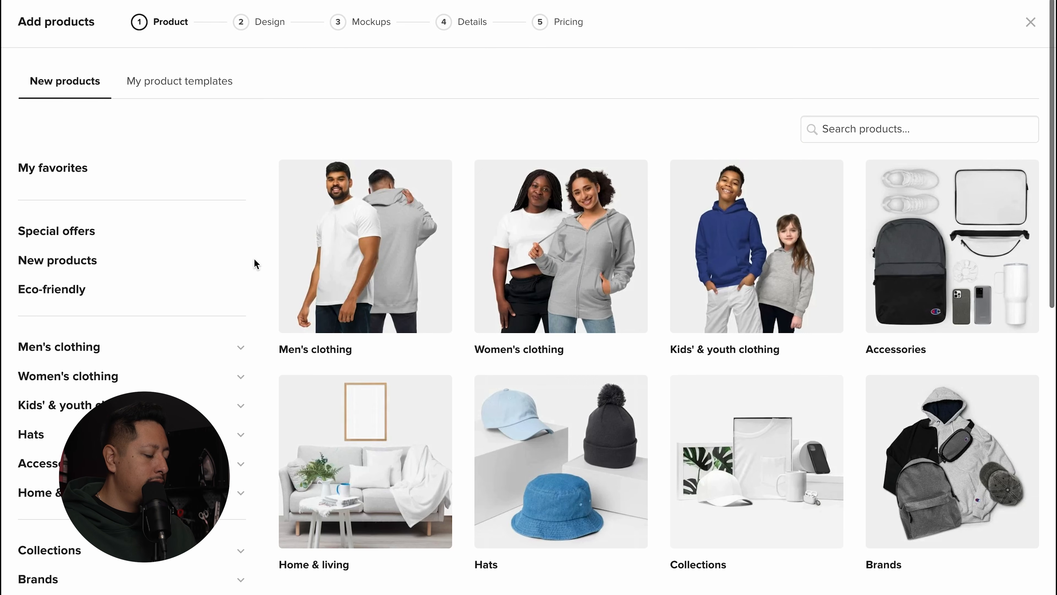
click(179, 81)
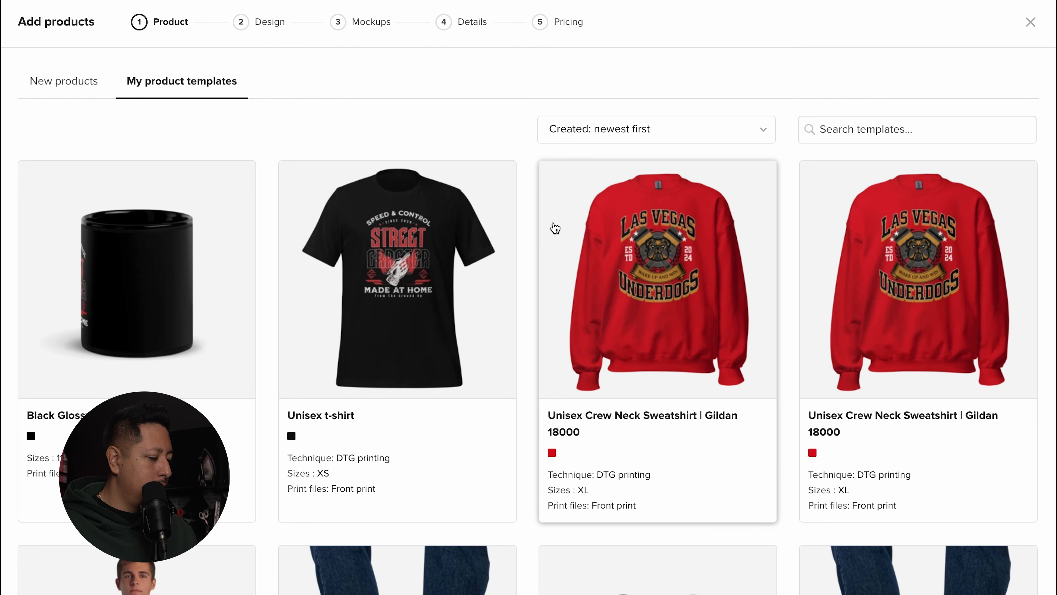
click(153, 300)
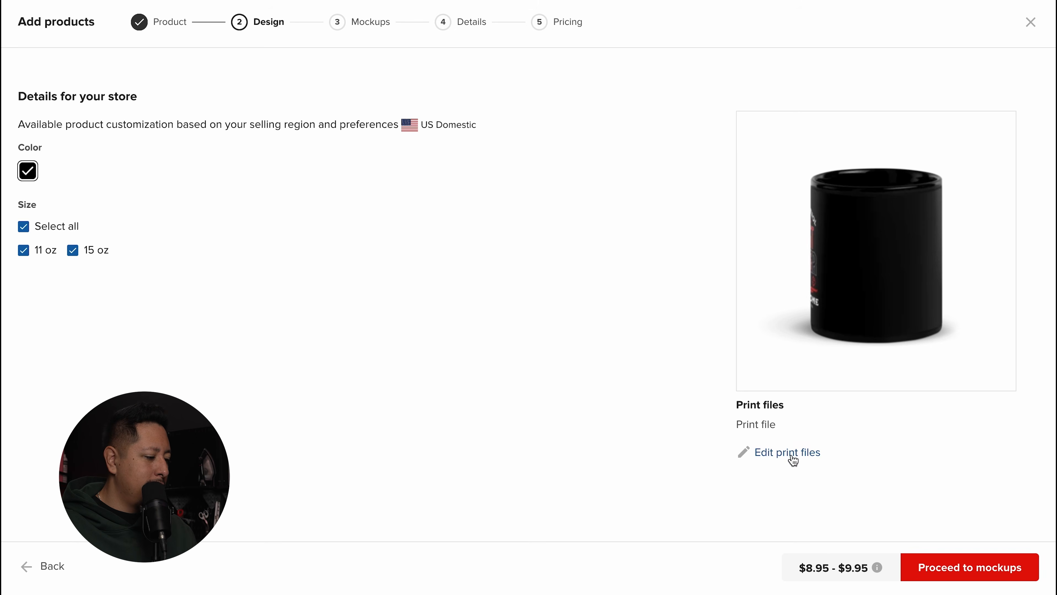
Step: Create a custom mockup for the mug and preview both Black mug variants
click(976, 559)
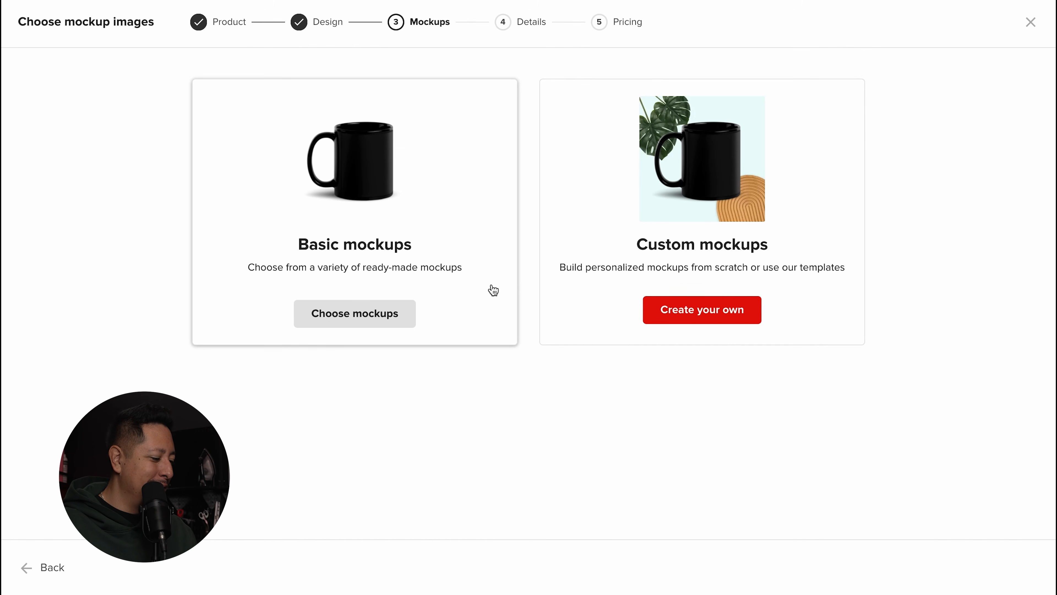
click(649, 213)
scroll(486, 281, down, 5)
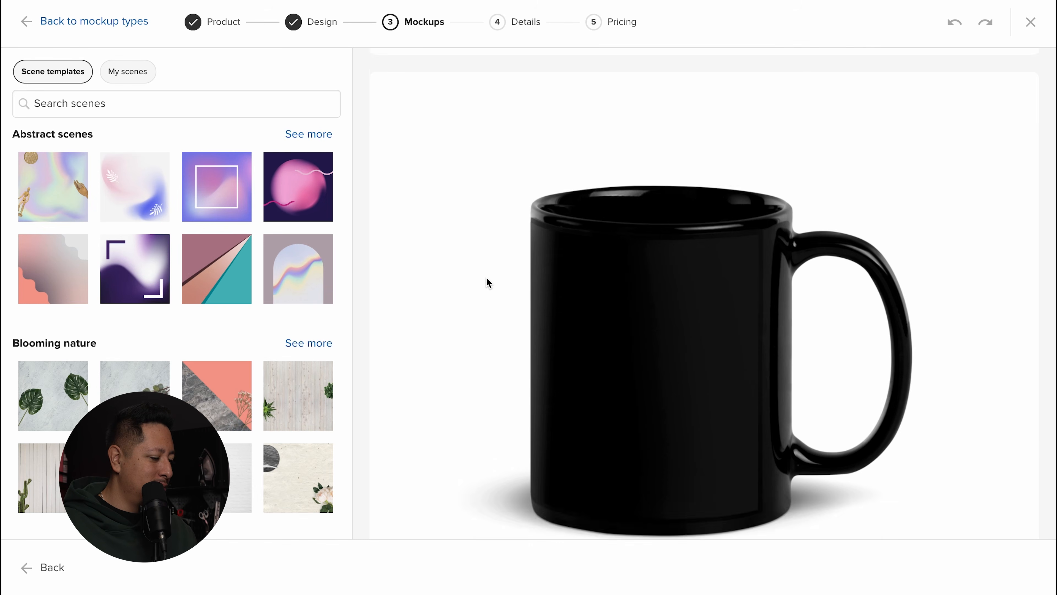
click(734, 479)
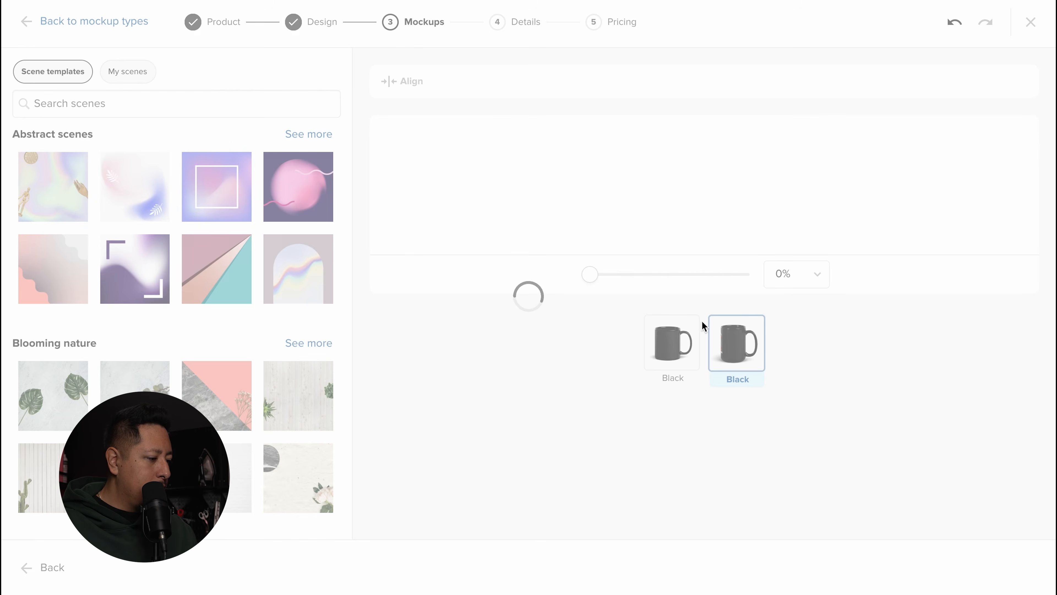
scroll(712, 340, down, 3)
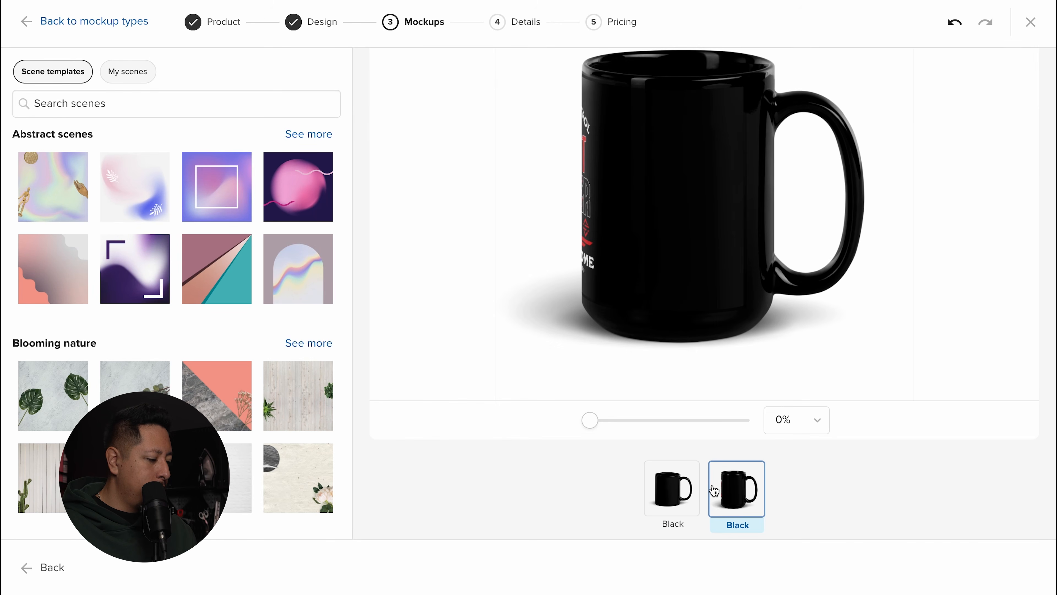
click(676, 483)
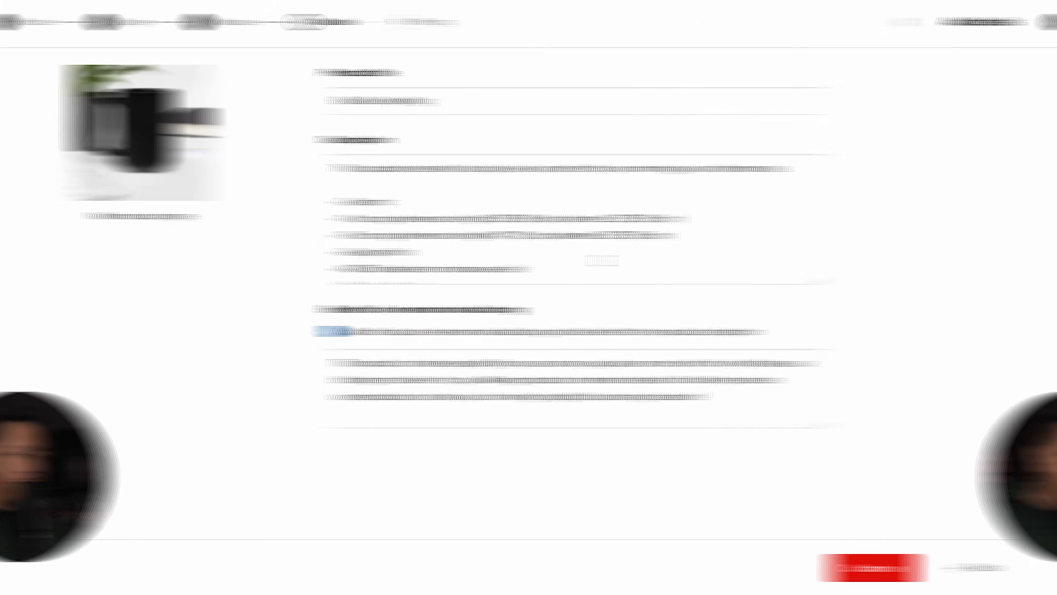
Step: Retitle the product 'StreetCrafter Mug' and continue to pricing
triple_click(579, 104)
text(s)
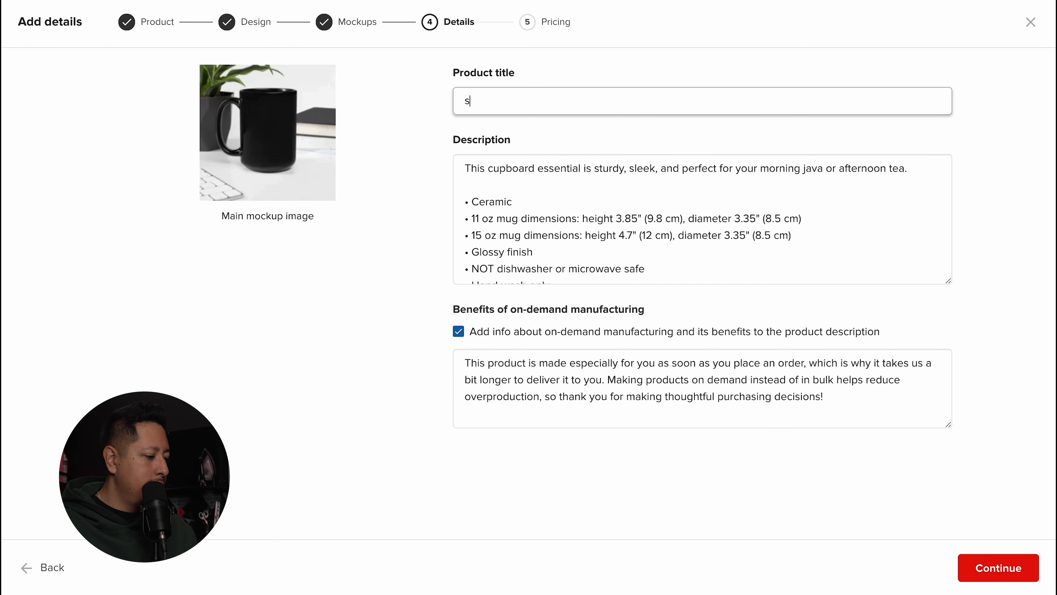
text(t)
key(BackSpace)
key(BackSpace)
text(StreetCrafter Mug)
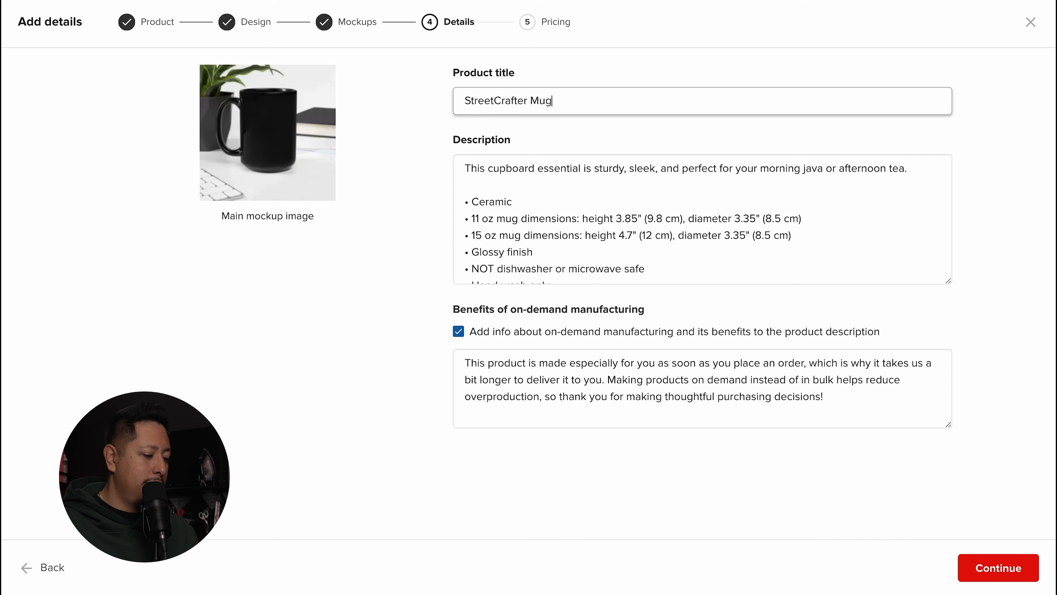
click(991, 566)
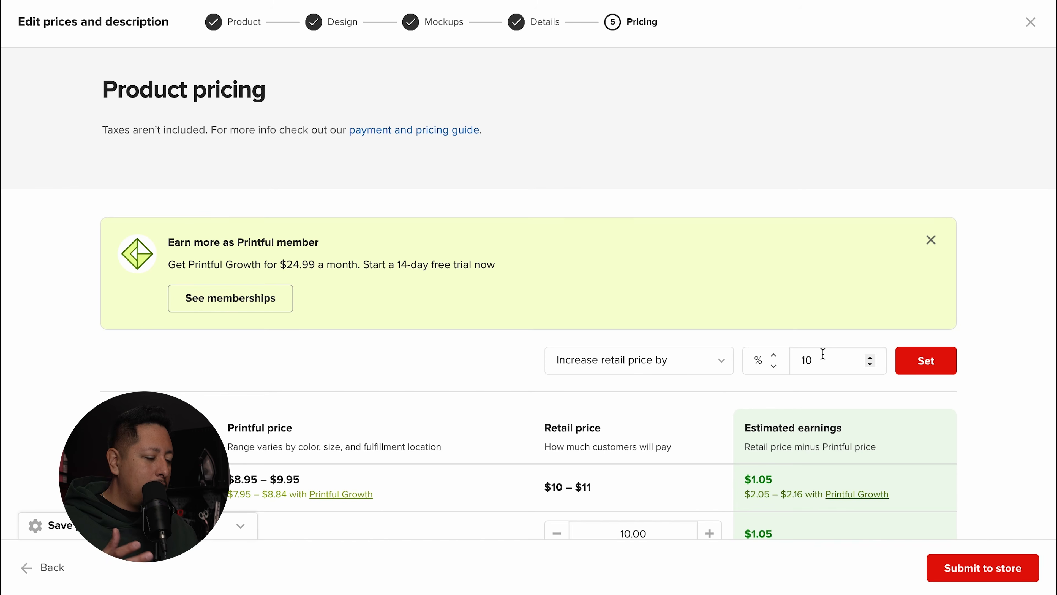
Step: Raise the 11 oz price by $4 and the 15 oz by $1, then submit to the store
scroll(634, 248, down, 4)
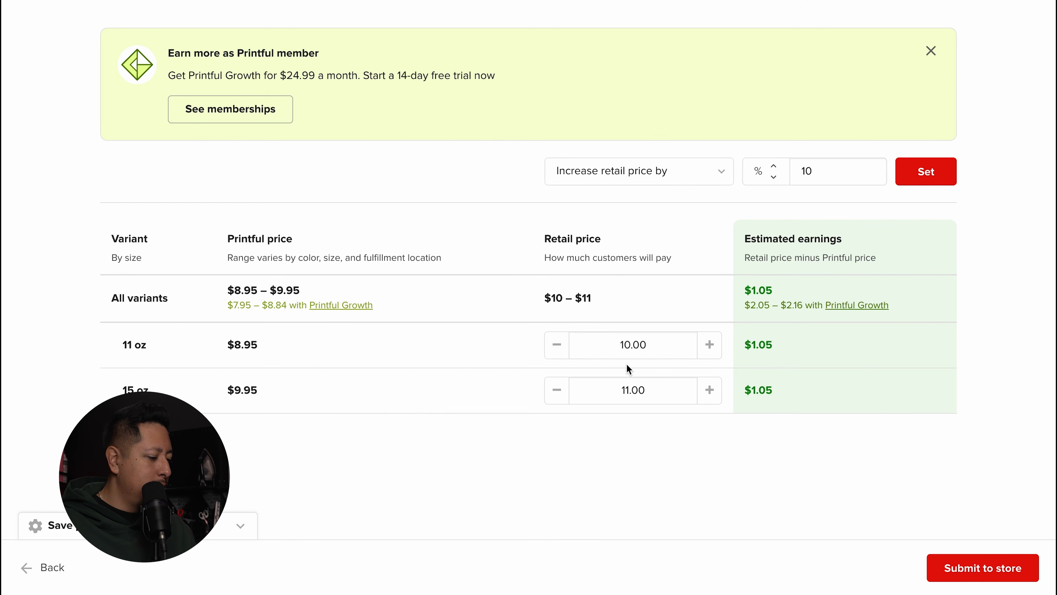
click(710, 356)
click(710, 356)
click(710, 356)
click(710, 356)
click(710, 356)
click(714, 392)
click(714, 392)
click(714, 392)
click(714, 391)
click(714, 391)
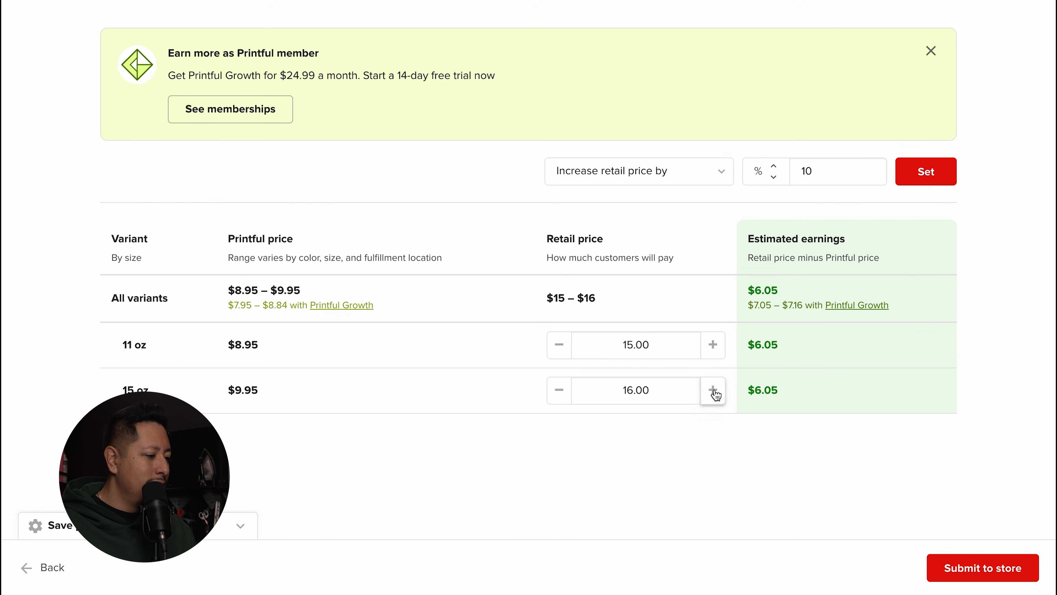
click(560, 389)
click(990, 569)
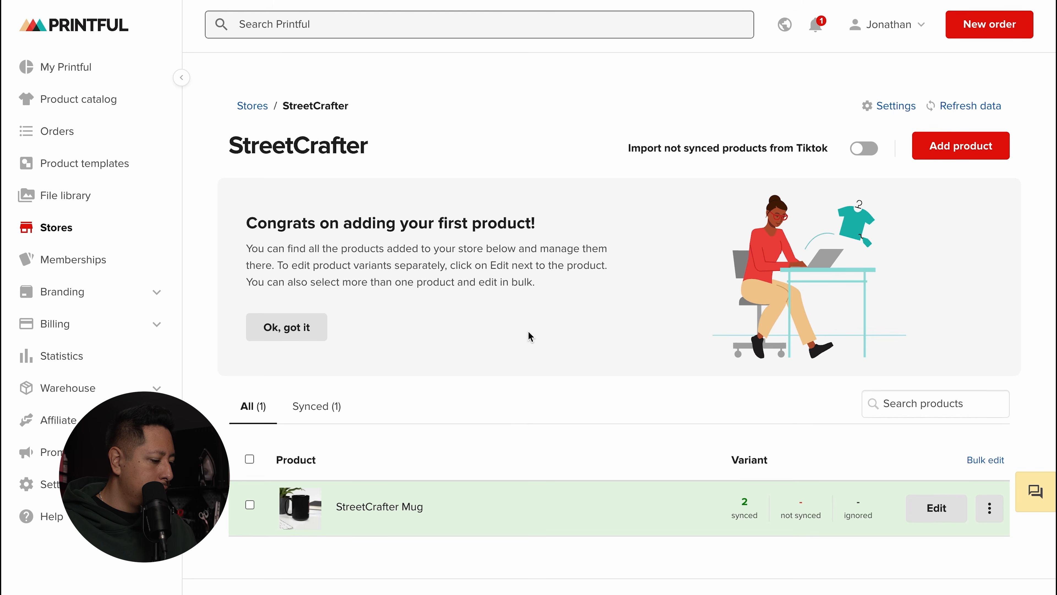
Step: Start the Unisex t-shirt product, keeping the Heather Forest colour unselected
click(989, 508)
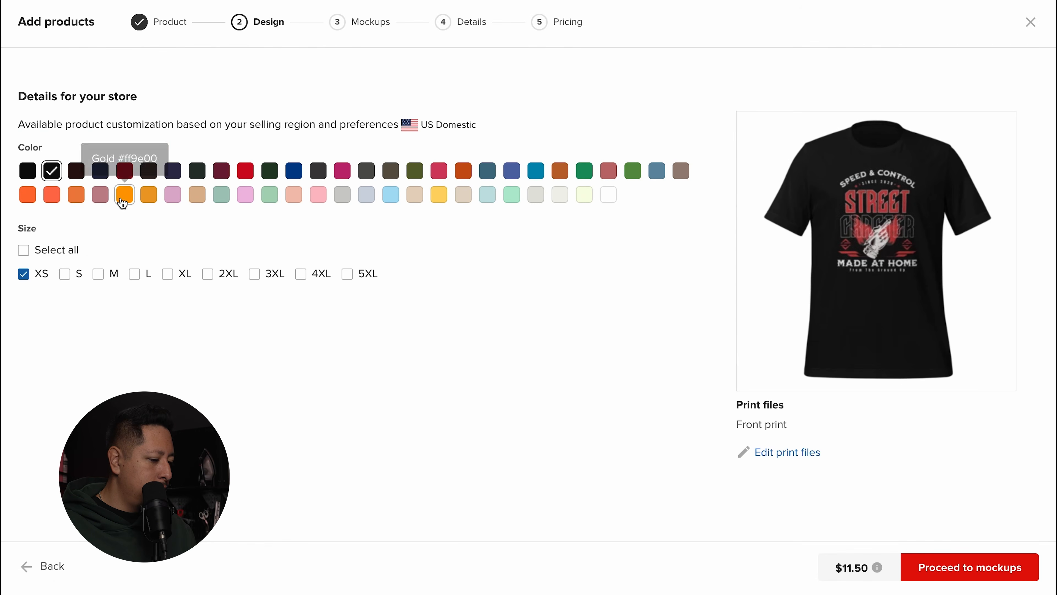
click(199, 177)
click(199, 176)
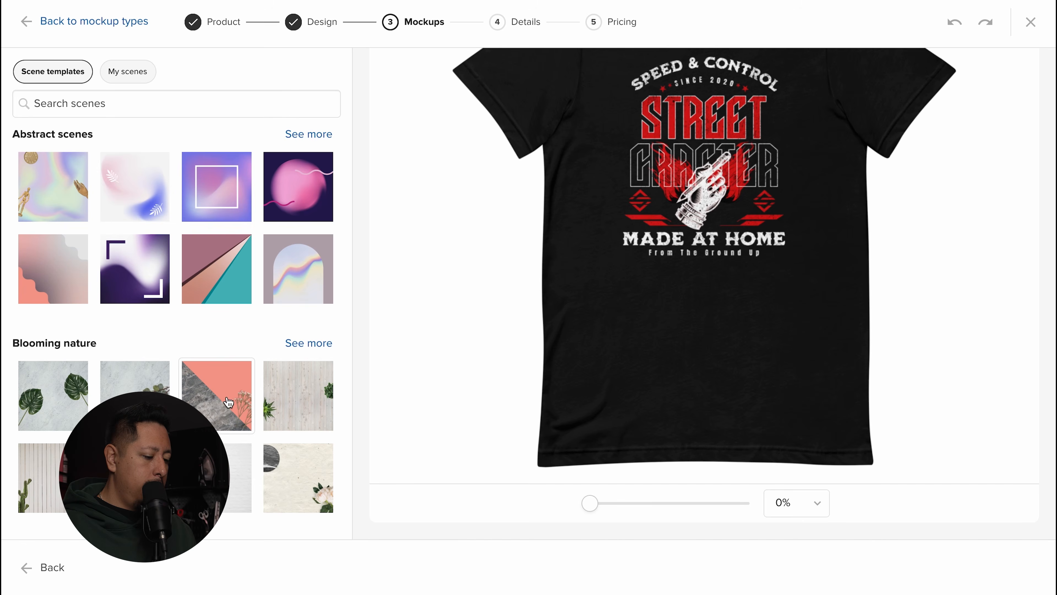
scroll(232, 402, down, 8)
scroll(232, 403, down, 3)
scroll(233, 402, up, 11)
scroll(796, 453, up, 5)
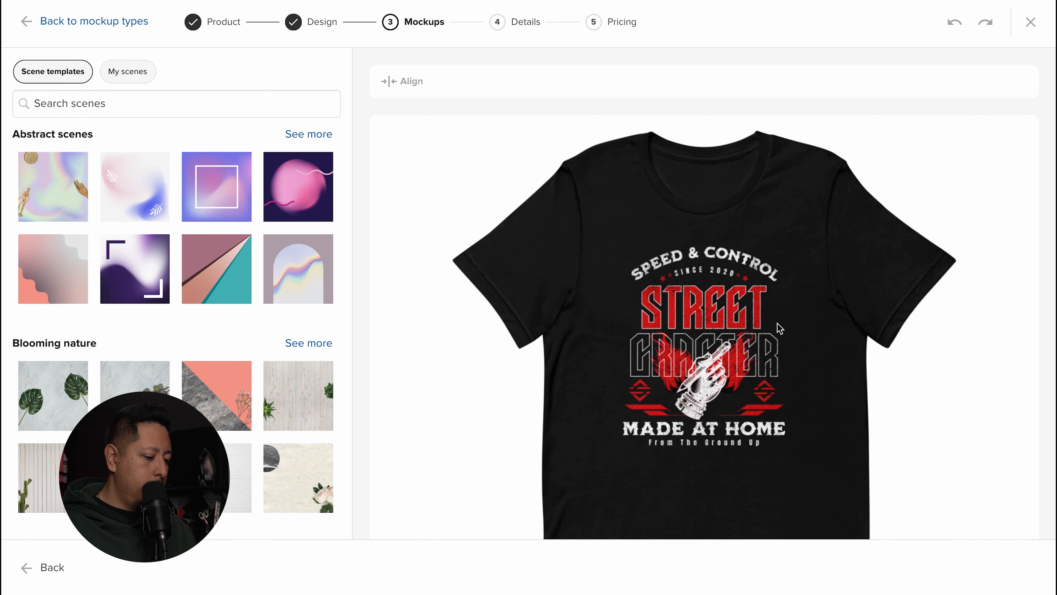
scroll(831, 328, down, 5)
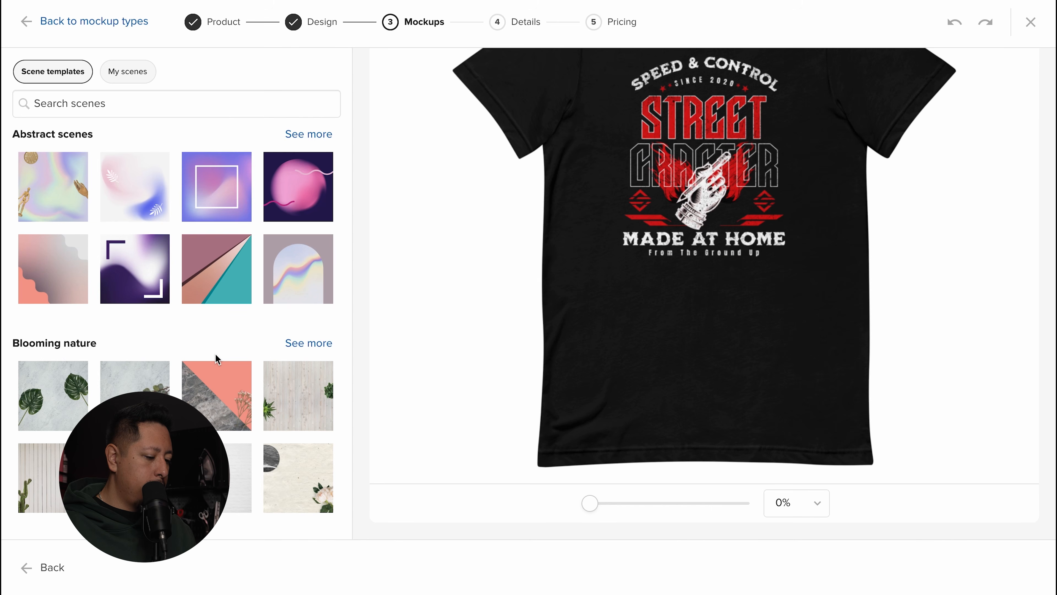
Step: Use ready-made basic mockups and reach pricing at $25.00 for every size
click(73, 22)
click(346, 311)
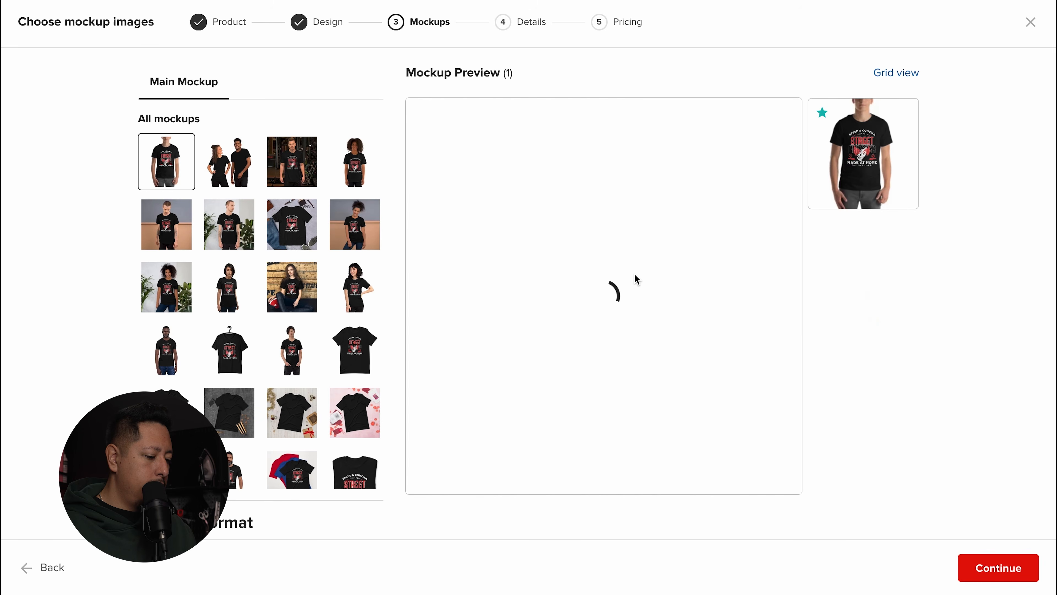
scroll(209, 313, down, 5)
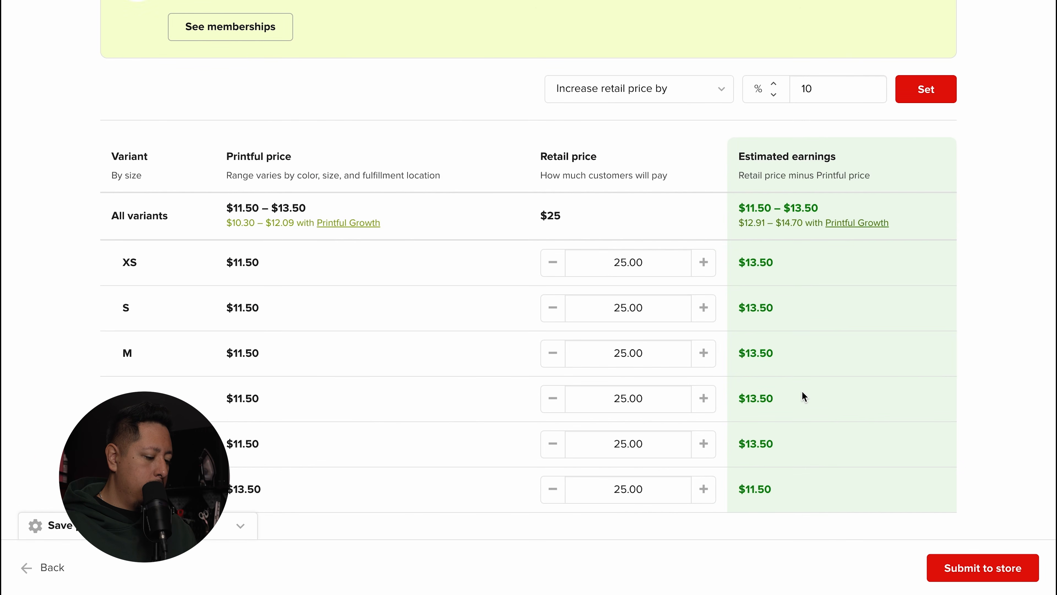
Step: Submit the StreetCrafter t-shirt to the StreetCrafter store
click(995, 570)
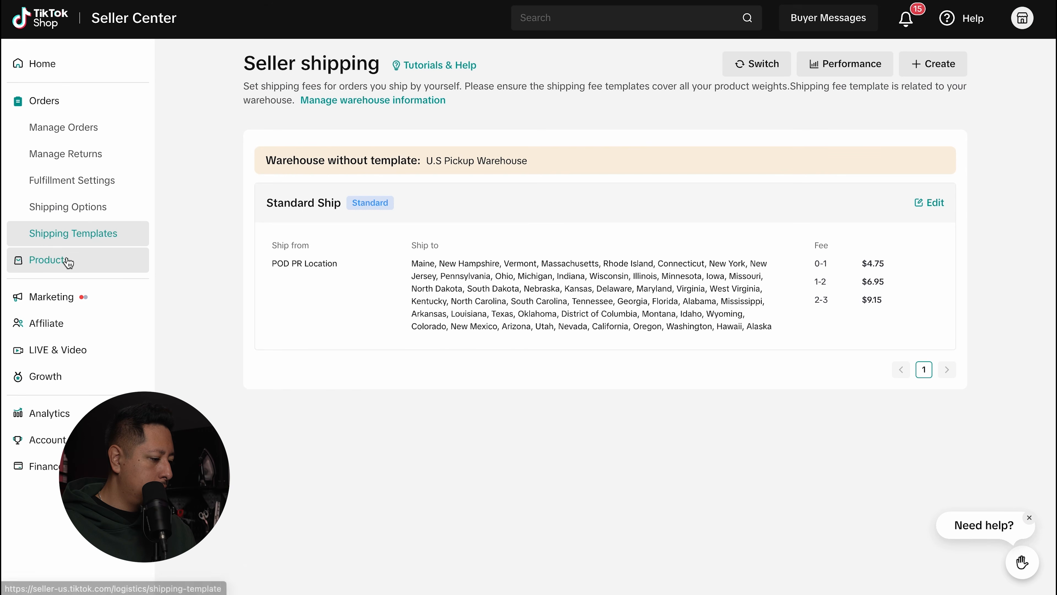
Step: Check both products are Active in Manage Products and preview the StreetCrafter Mug page at $15.00
click(68, 260)
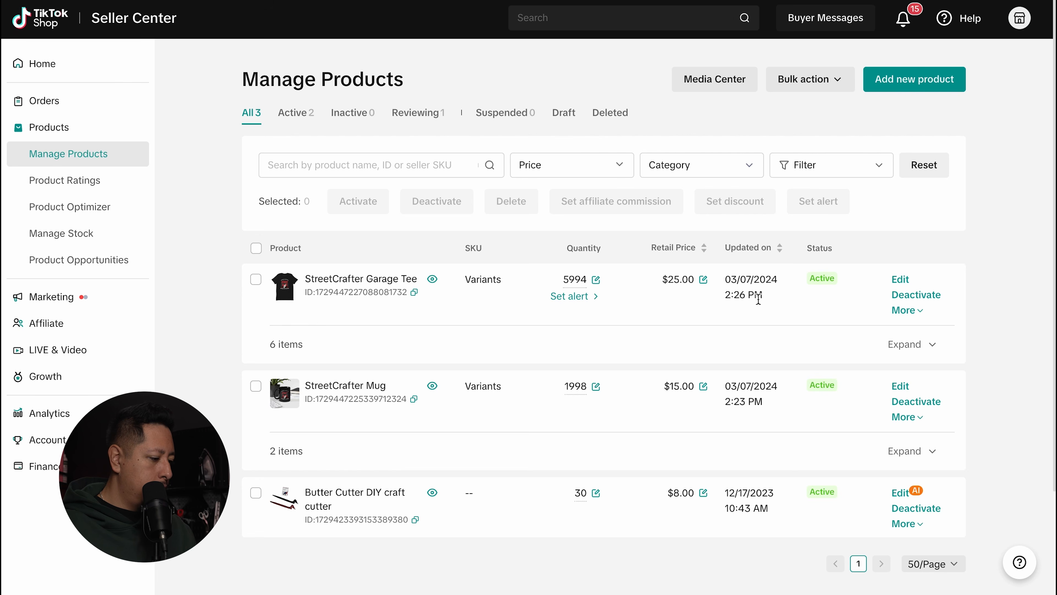
scroll(573, 307, down, 2)
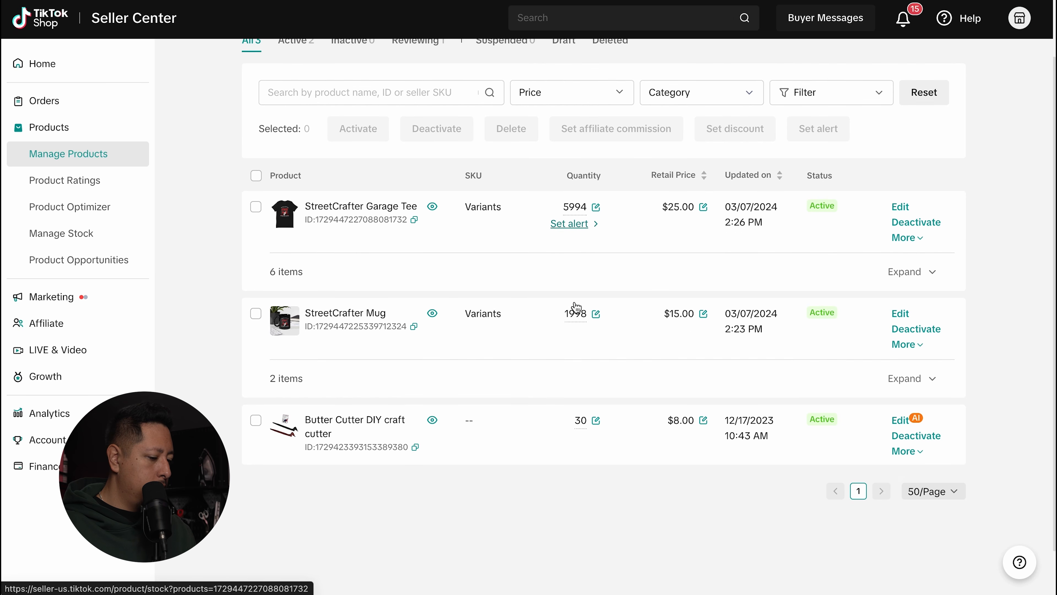
click(432, 339)
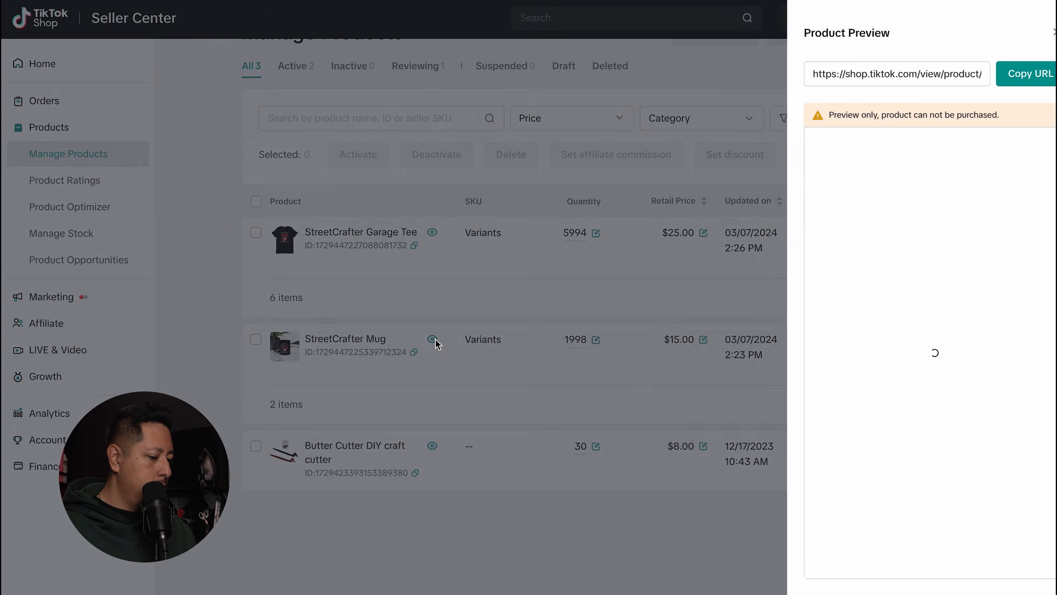
scroll(949, 218, down, 9)
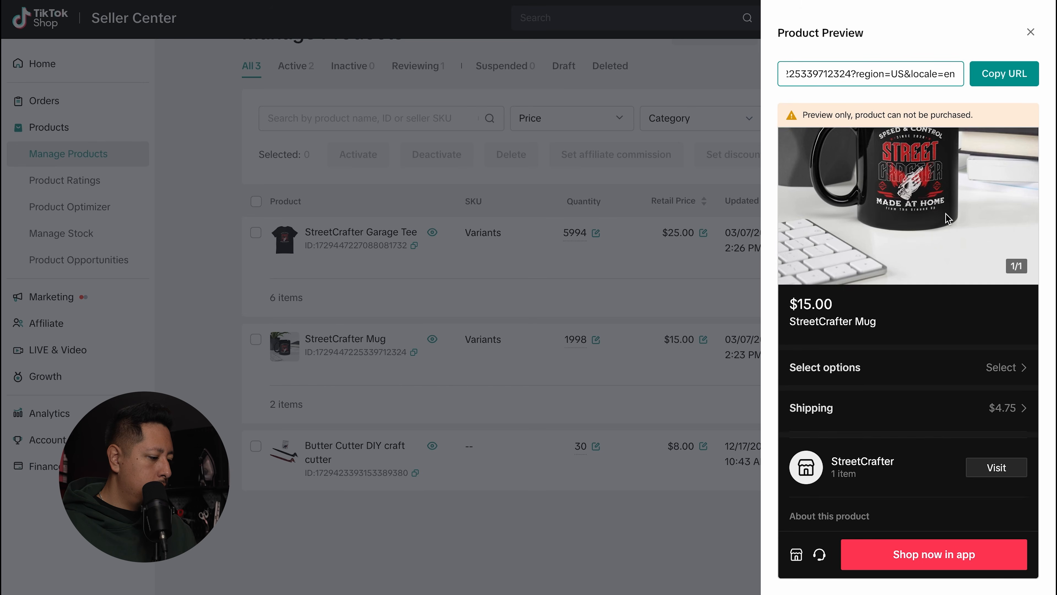
scroll(948, 218, up, 10)
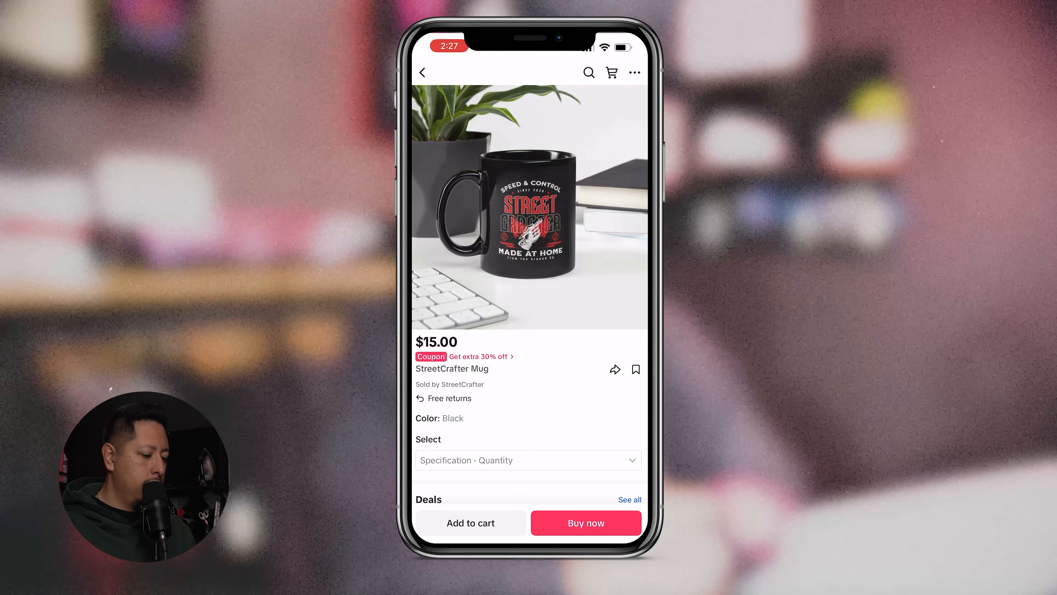
scroll(529, 291, down, 10)
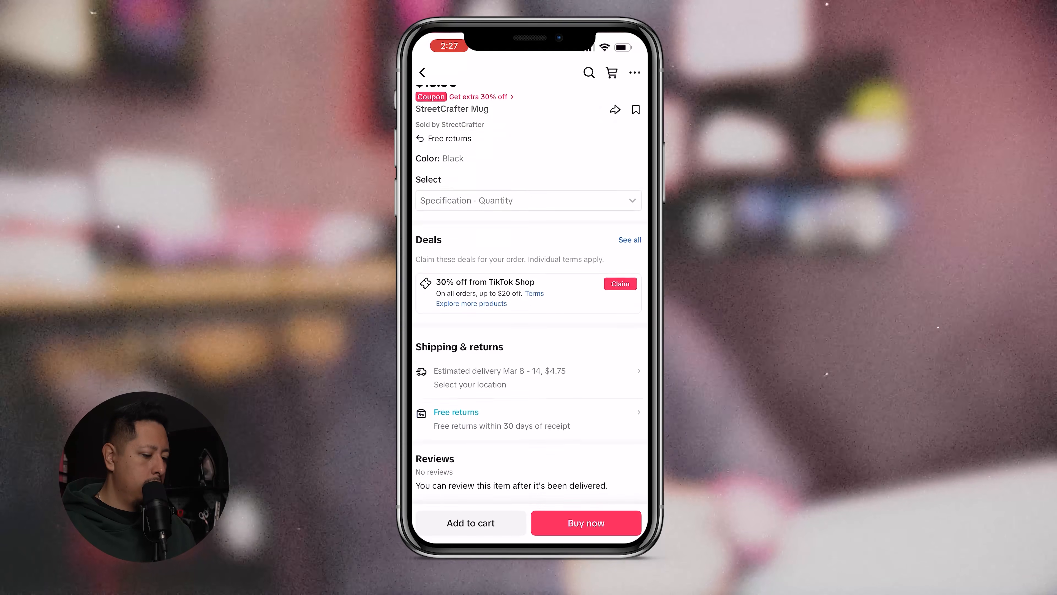
scroll(530, 291, down, 10)
scroll(529, 291, down, 3)
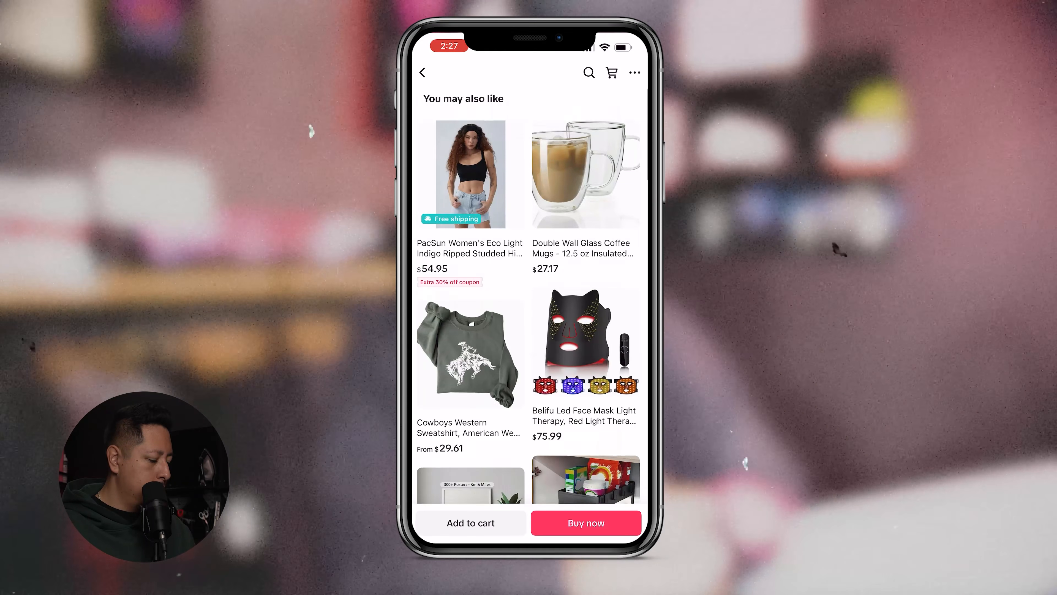
scroll(530, 291, up, 20)
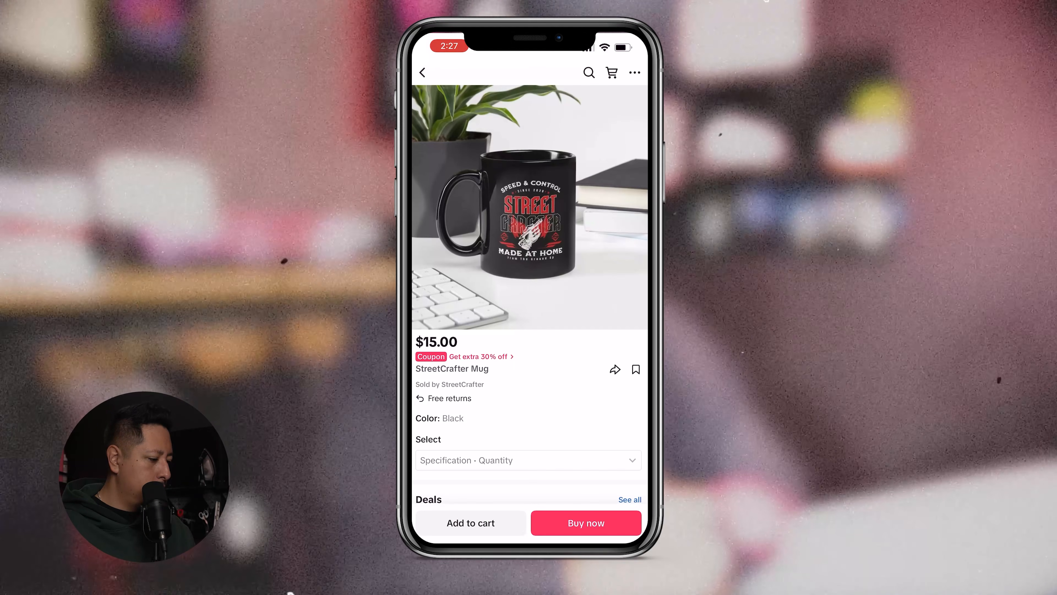
scroll(529, 292, down, 3)
click(530, 150)
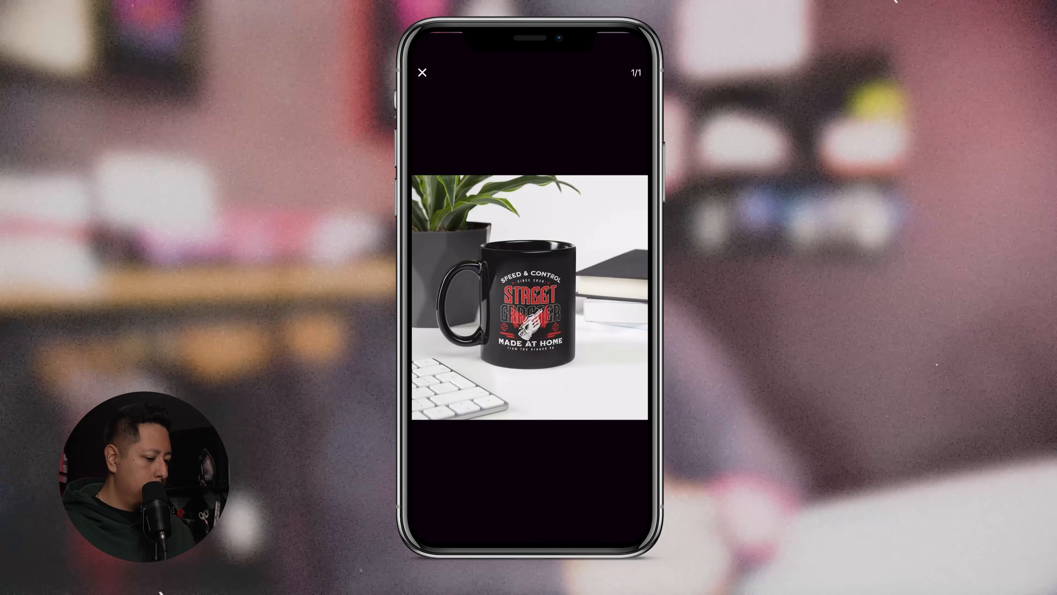
drag(529, 299, 541, 377)
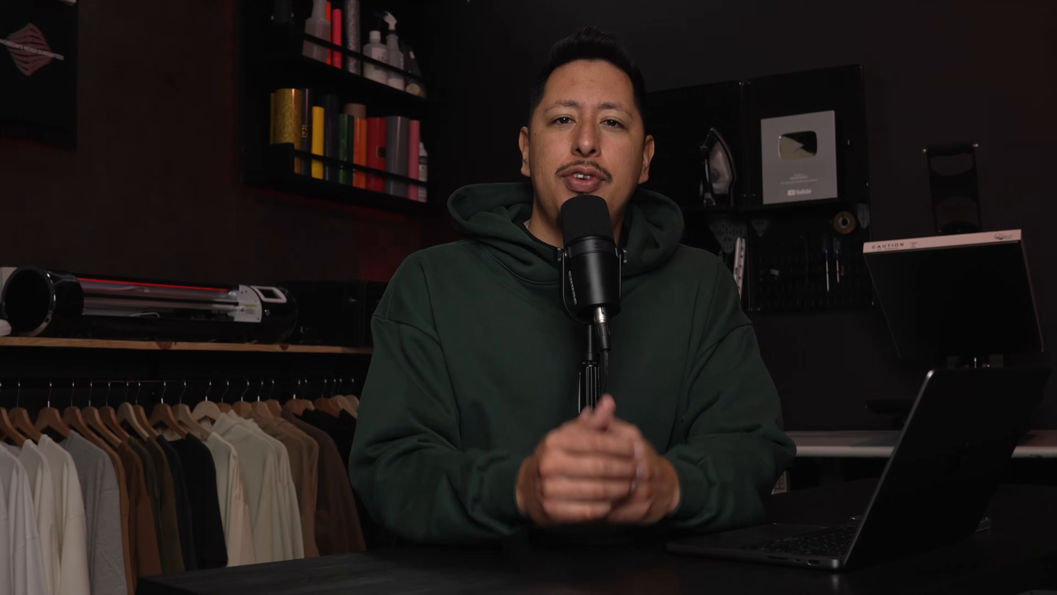